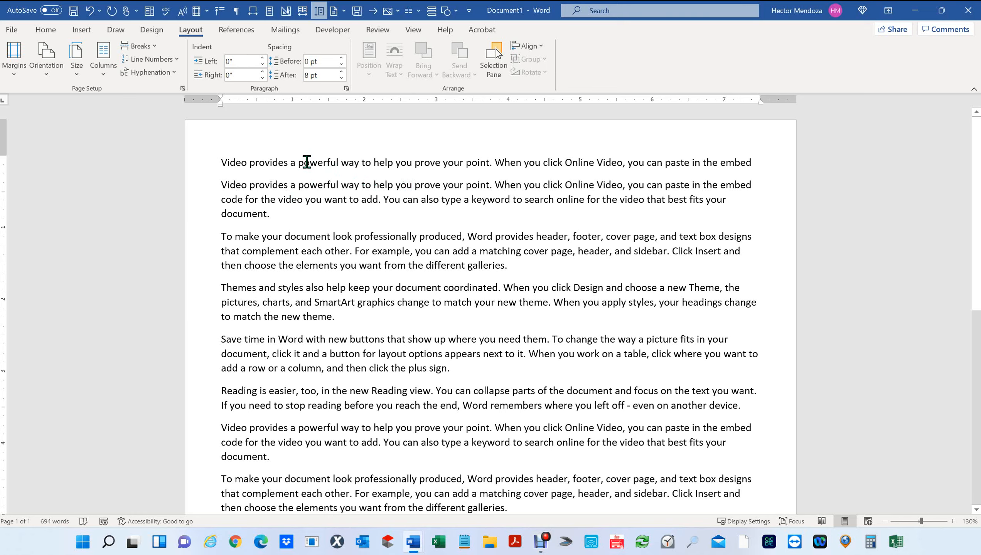
scroll(306, 163, "up", 6)
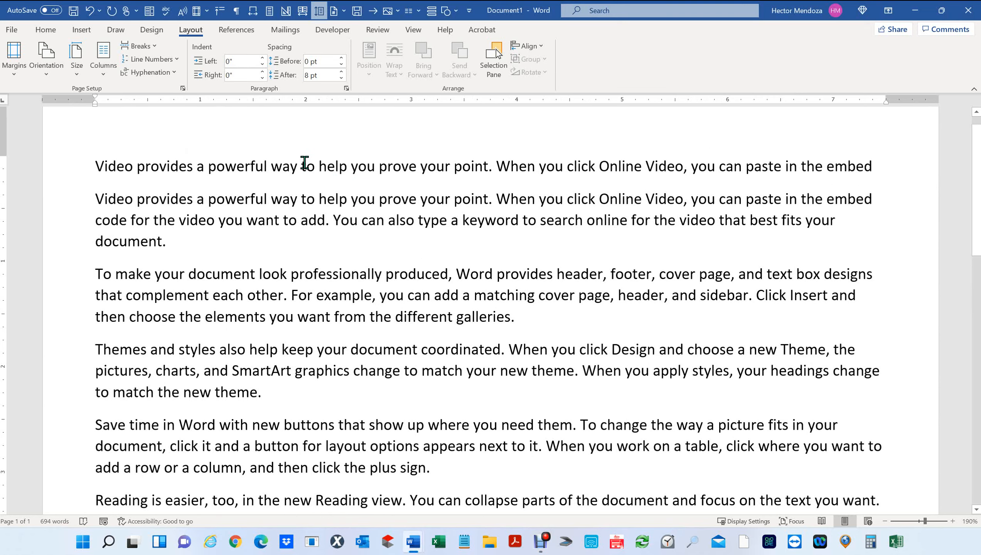
left_click(268, 166)
scroll(367, 184, "down", 4)
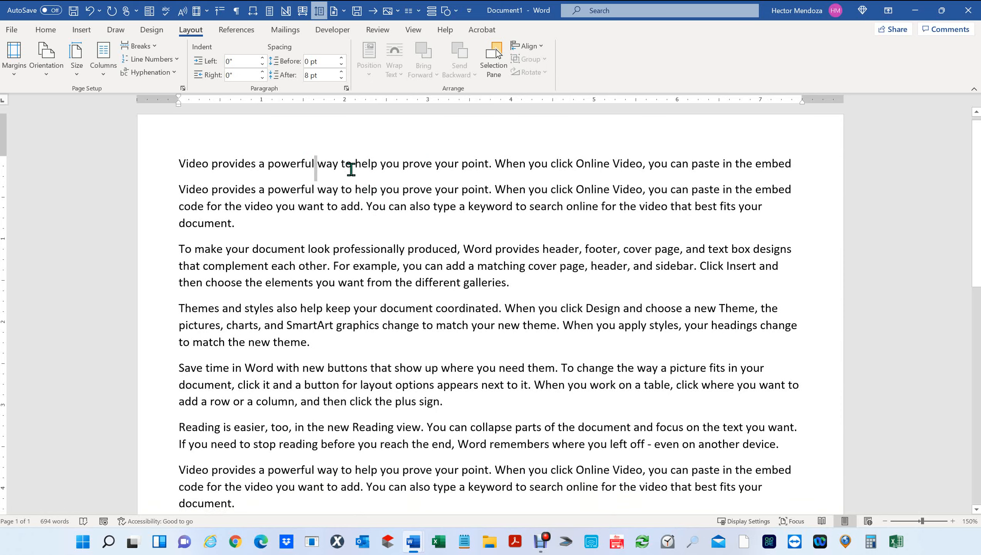
scroll(486, 211, "up", 2)
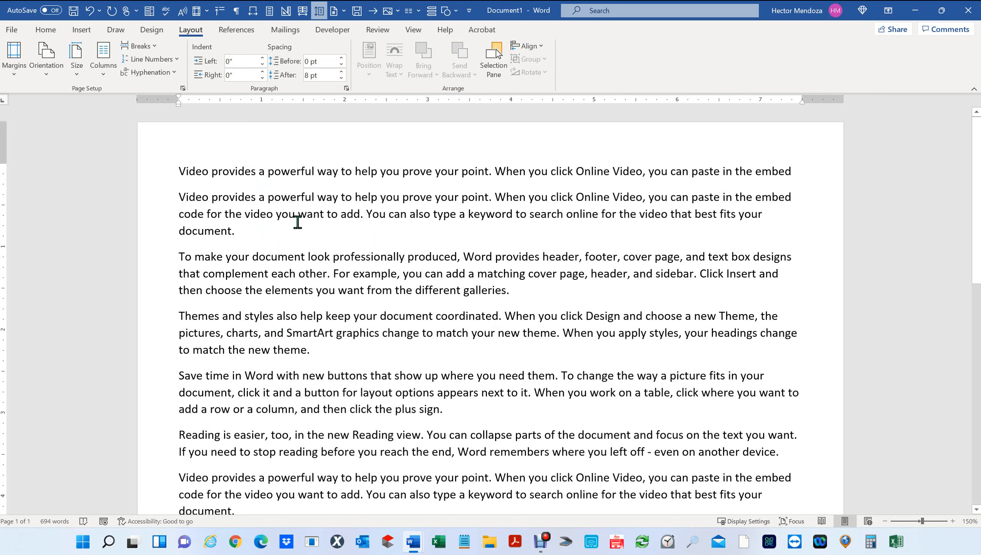
left_click(42, 30)
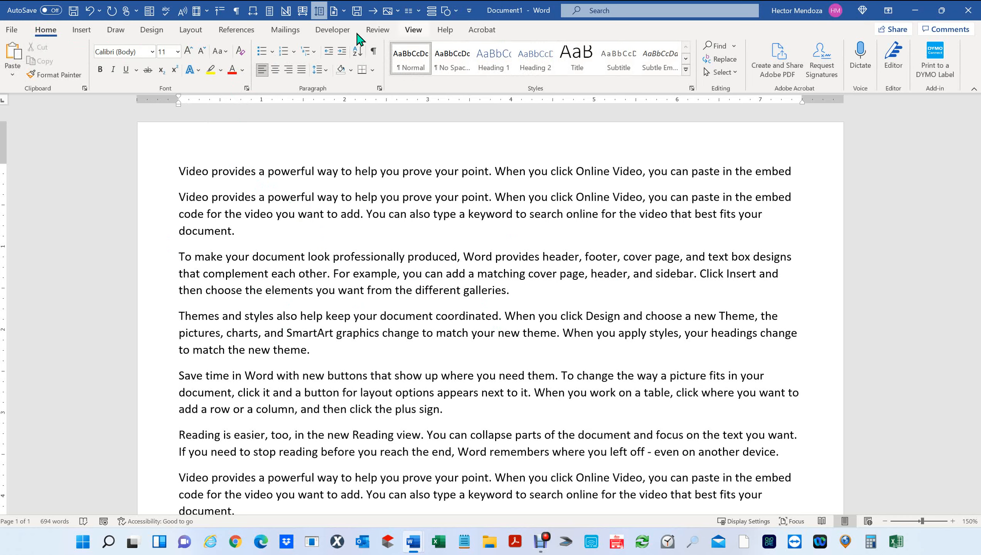
left_click(82, 33)
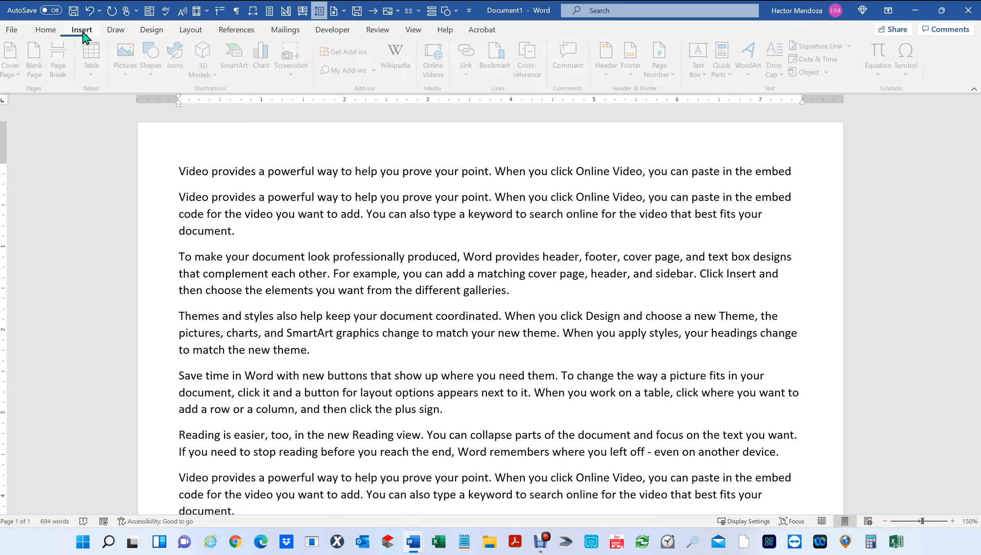
left_click(152, 32)
left_click(46, 34)
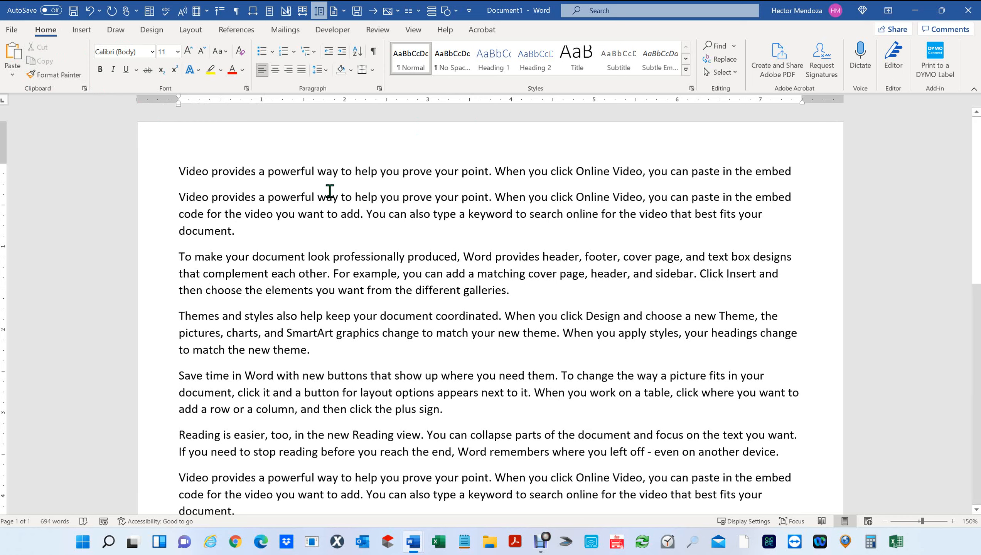
- Delete the incomplete one-line paragraph at the beginning of the document
left_click_drag(180, 165, 910, 185)
key("Delete")
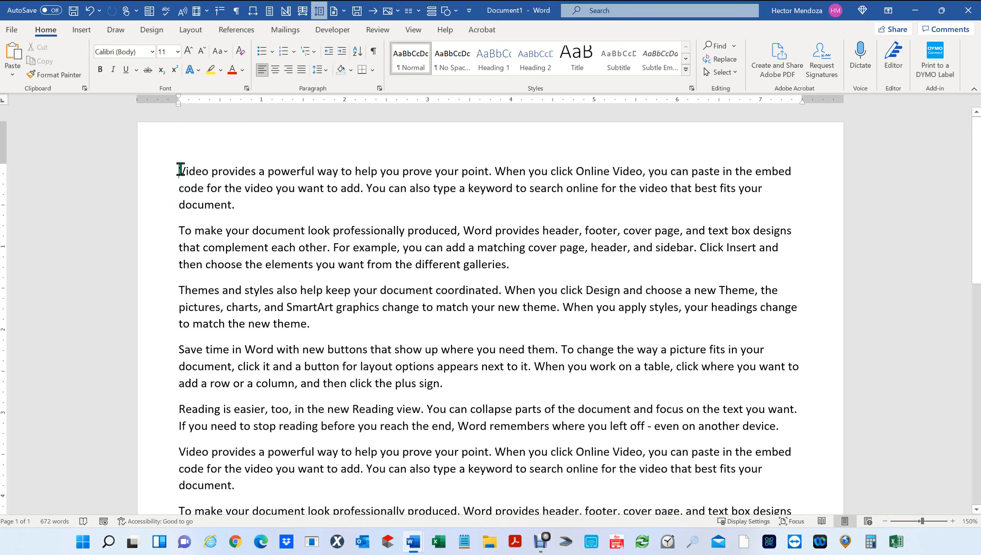
- Set the font of the document's first word, "Video", to Haettenschweiler
left_click_drag(179, 170, 212, 170)
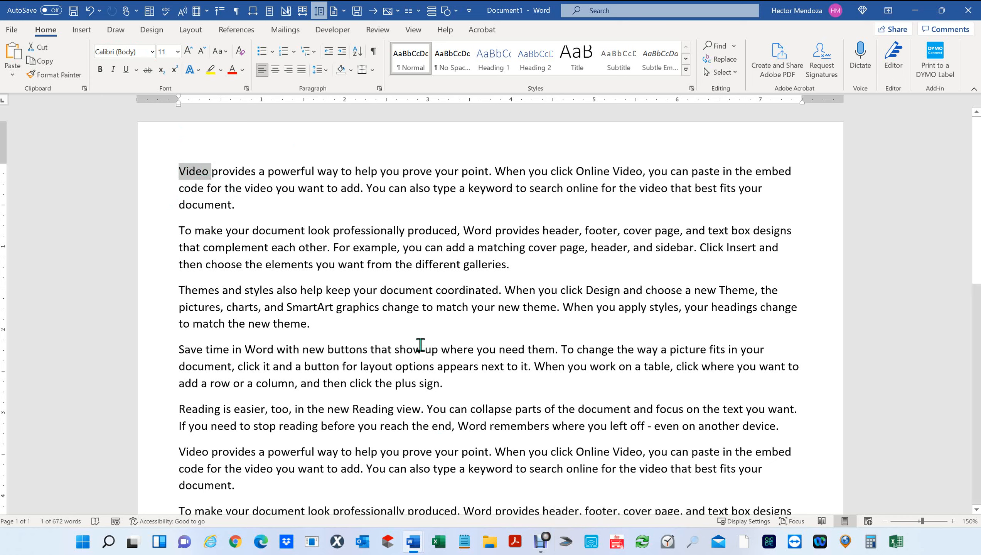
left_click(152, 58)
scroll(190, 252, "down", 1)
scroll(191, 253, "down", 15)
scroll(198, 337, "down", 6)
scroll(199, 337, "down", 9)
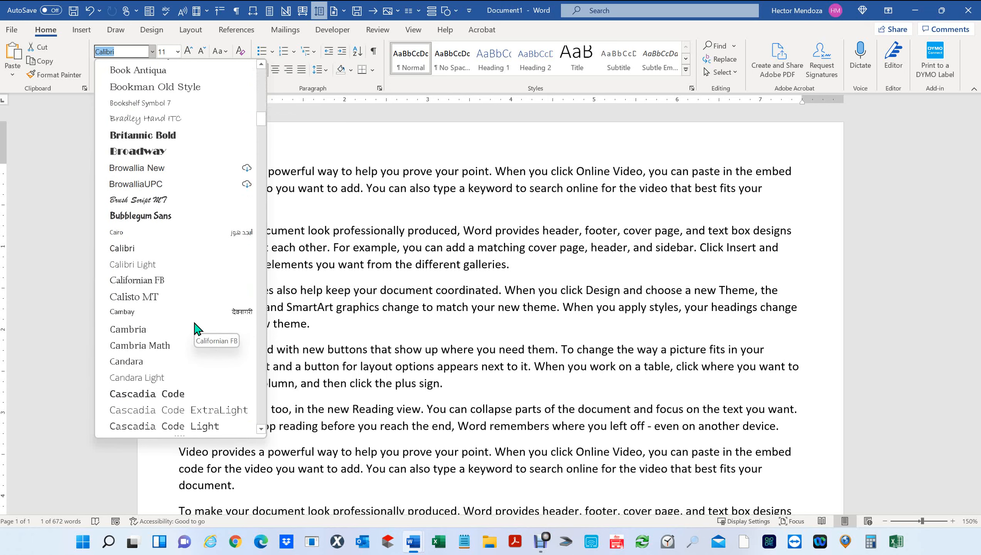
scroll(196, 329, "down", 10)
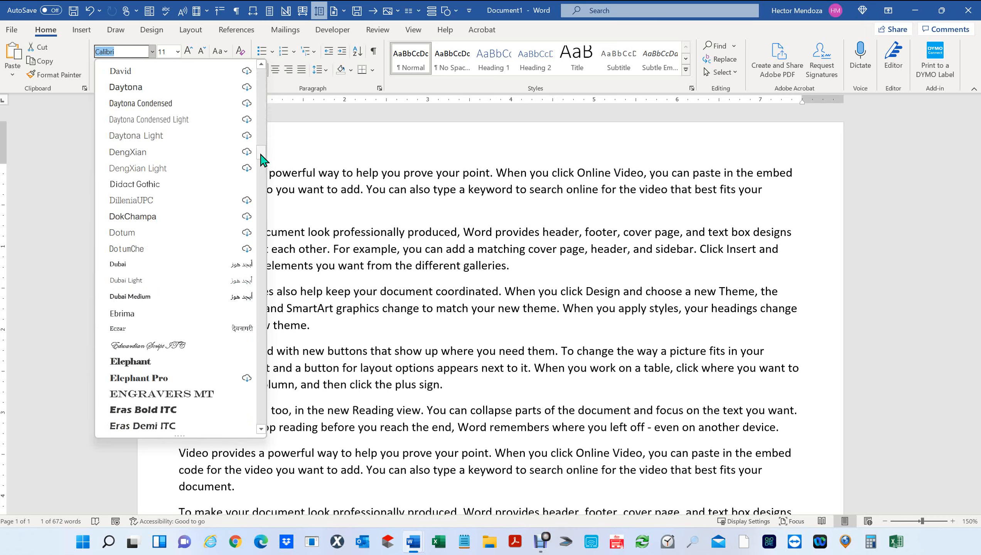
left_click_drag(261, 160, 263, 206)
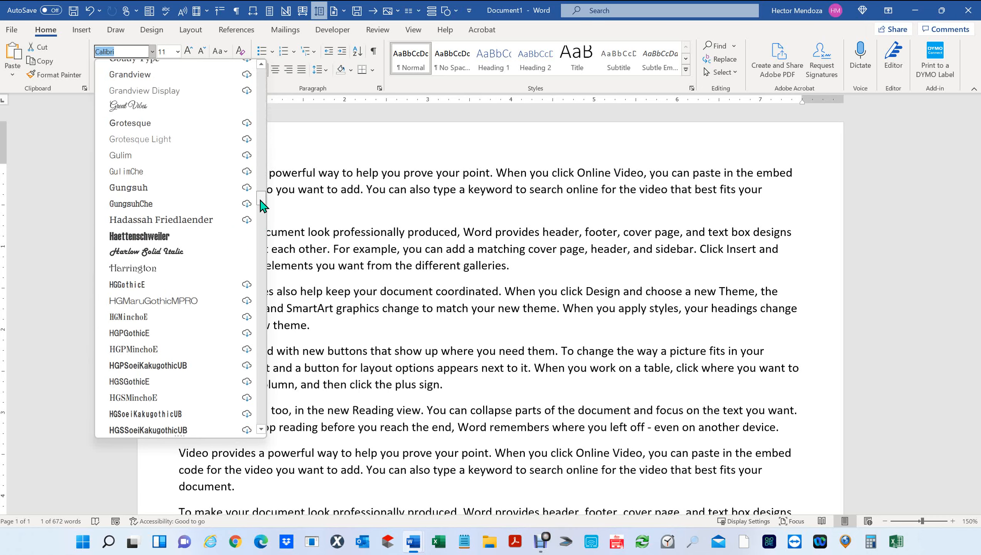
left_click(142, 236)
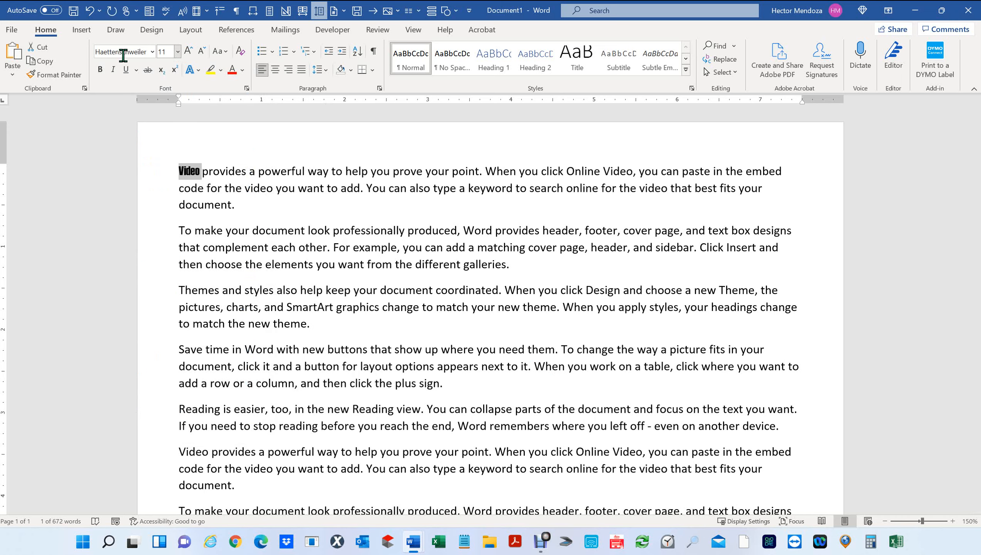
- Change the font of the document's first word, "Video", to Algerian and deselect it
left_click(151, 53)
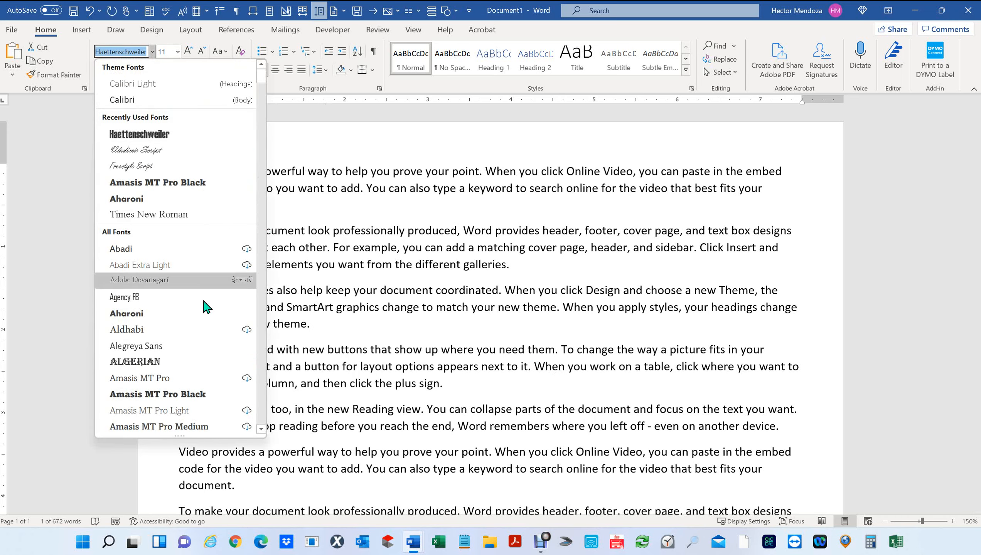
left_click(164, 363)
left_click(495, 374)
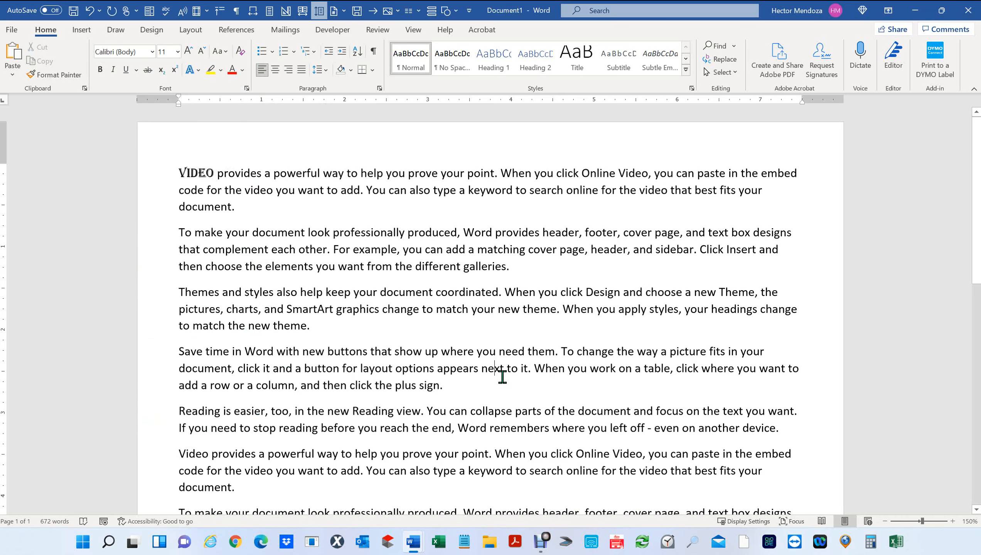
left_click_drag(179, 171, 217, 171)
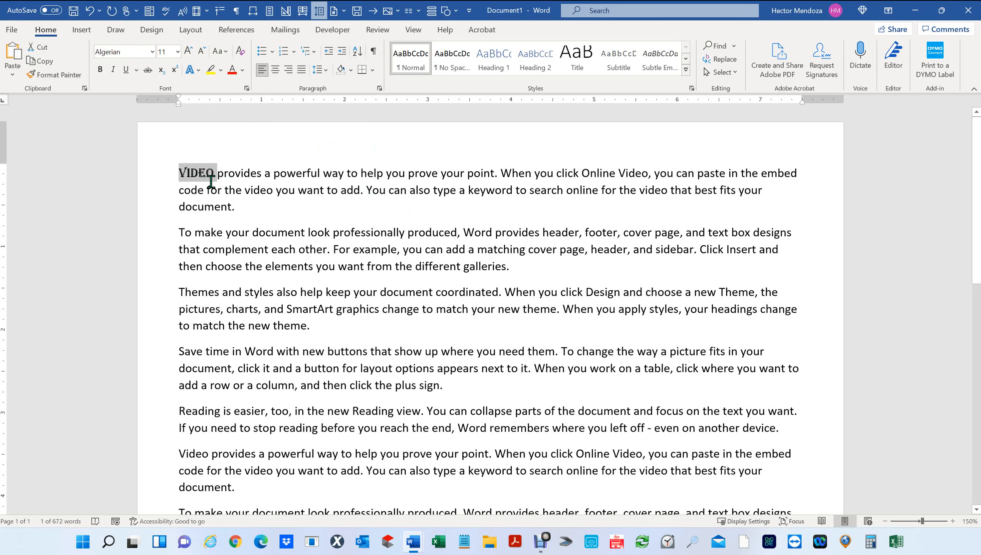
left_click_drag(275, 174, 323, 175)
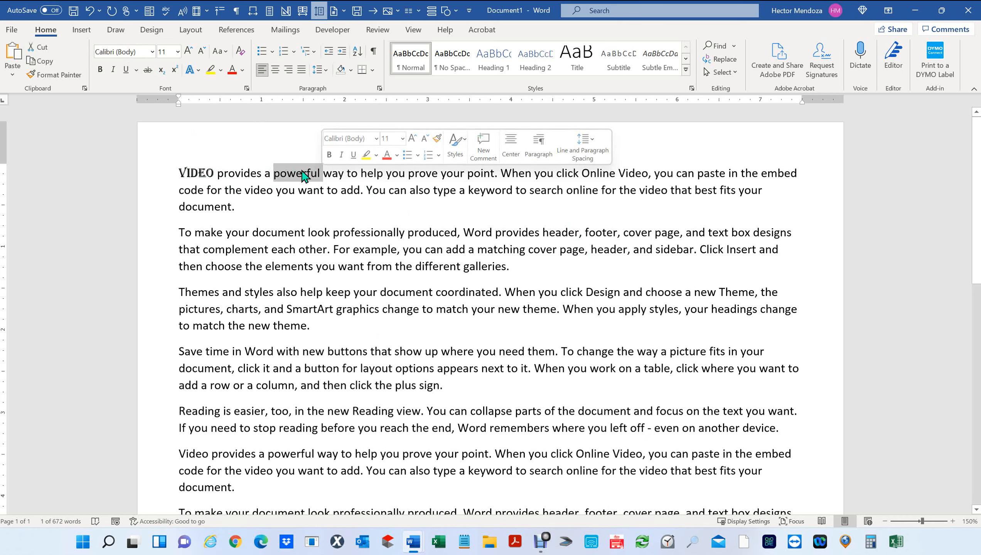
left_click(277, 171)
left_click_drag(274, 171, 321, 170)
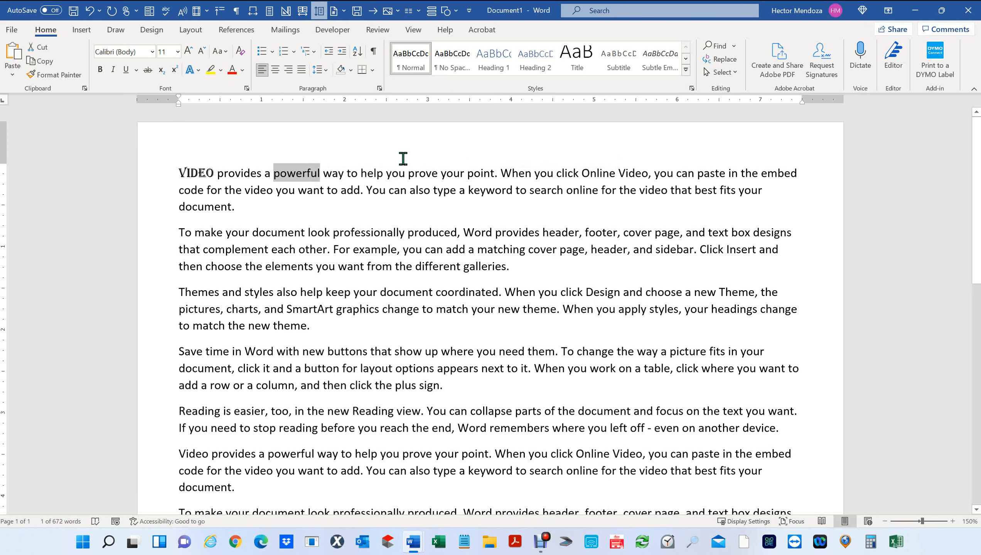
left_click(336, 209)
left_click_drag(274, 171, 323, 171)
left_click(275, 173)
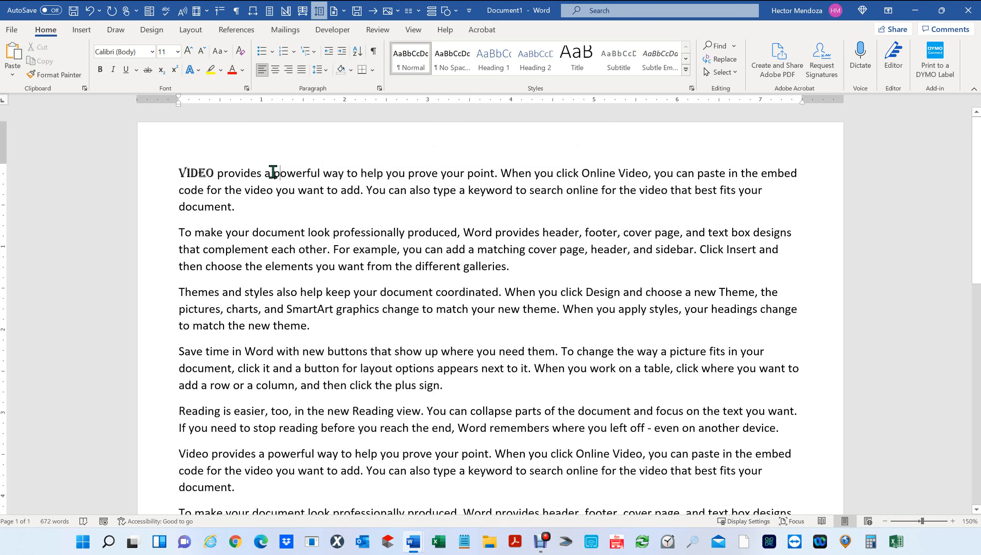
- Set the font of the word "powerful" in the first sentence to Amasis MT Pro Black and deselect it
left_click_drag(274, 172, 328, 171)
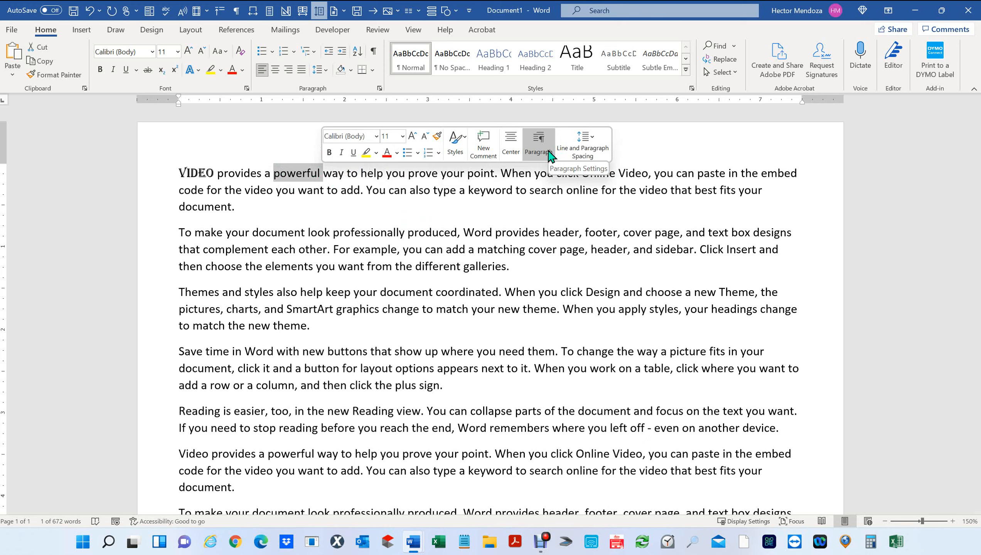
left_click(376, 136)
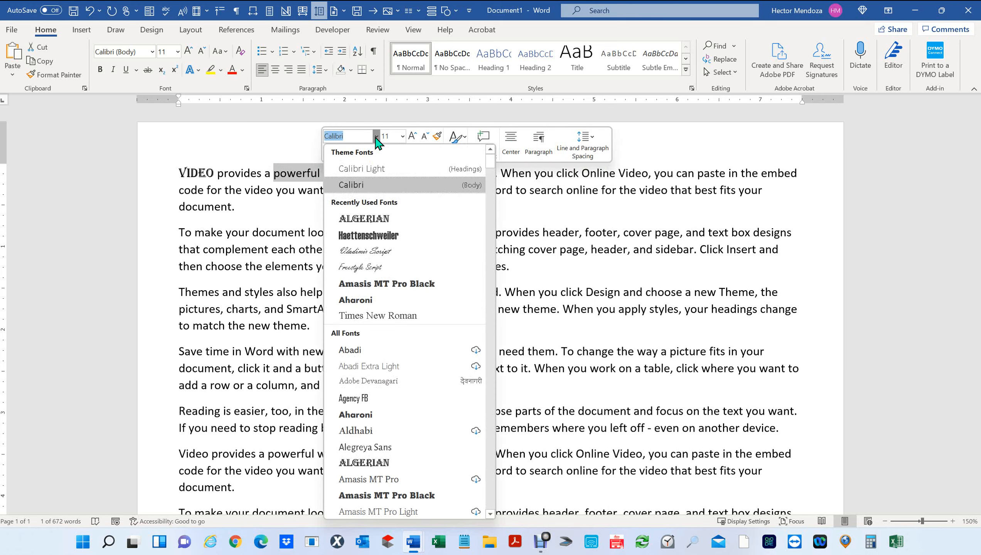
left_click(380, 286)
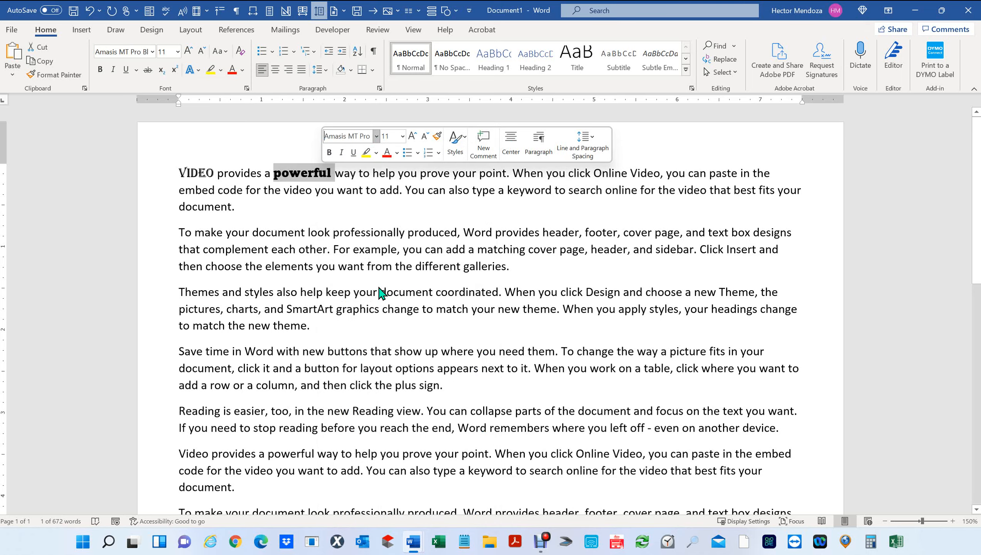
left_click(378, 291)
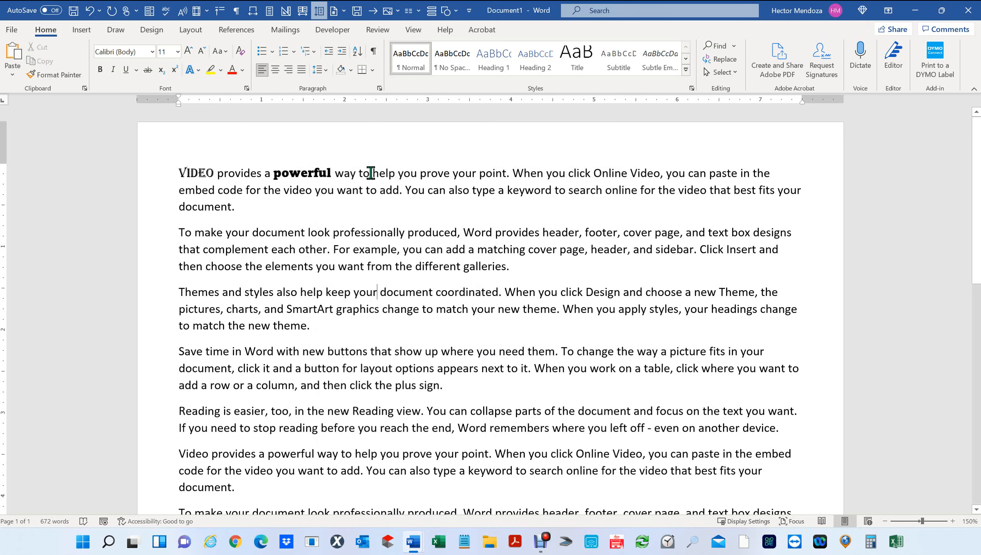
- Look through the typefaces offered in the Font dialog for the word "help" in the first sentence, and cancel the dialog
left_click_drag(373, 173, 400, 174)
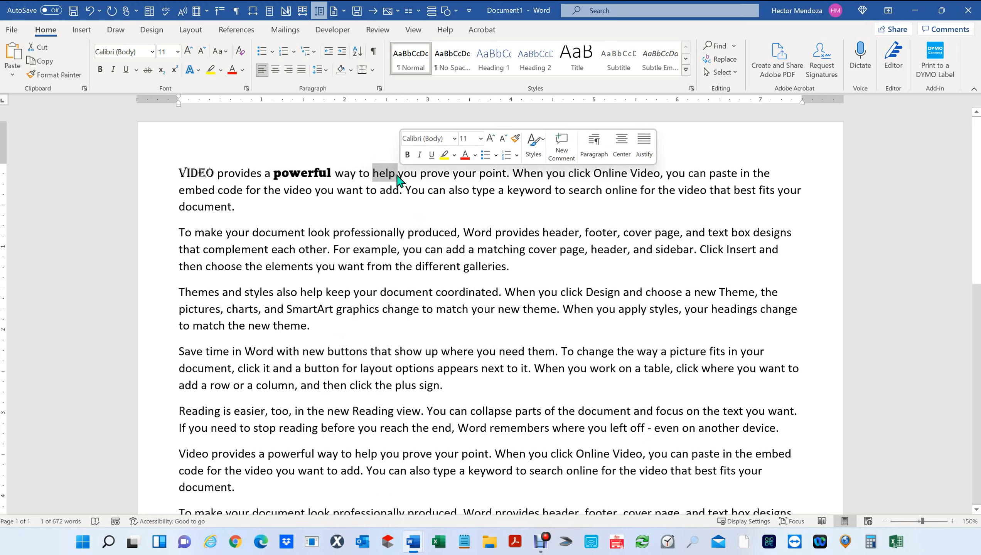
right_click(388, 175)
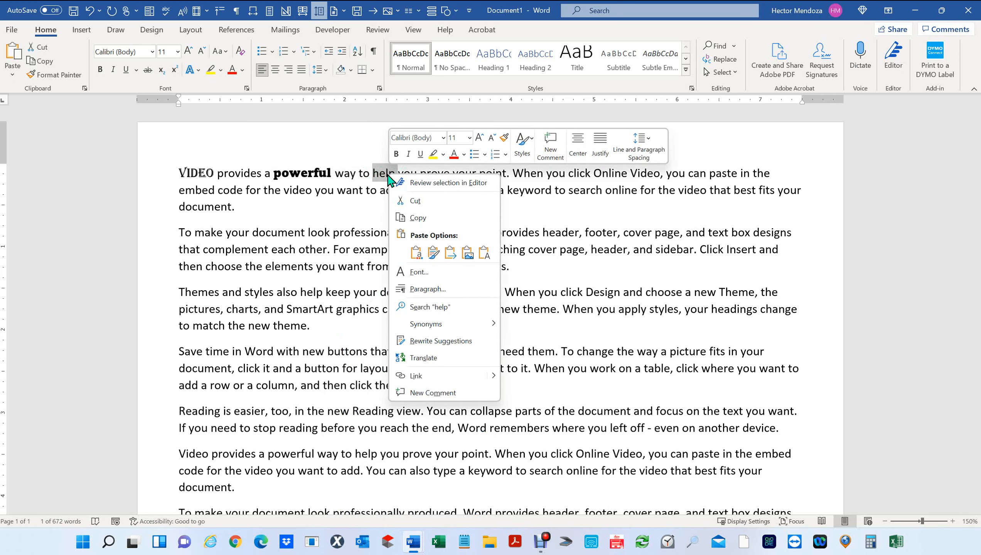
left_click(418, 272)
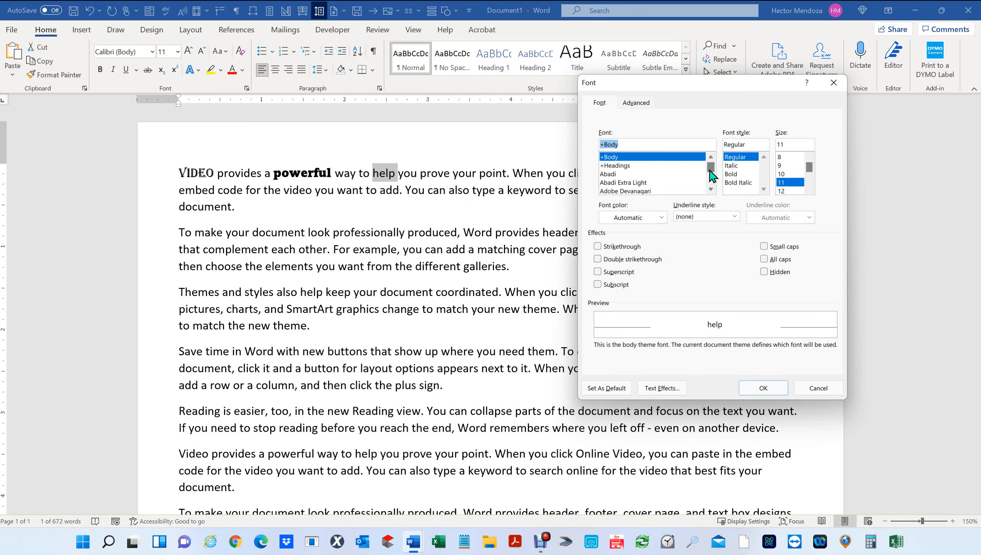
mouse_move(711, 168)
left_mouse_down()
mouse_move(714, 184)
mouse_move(721, 156)
left_mouse_up()
scroll(640, 175, "down", 5)
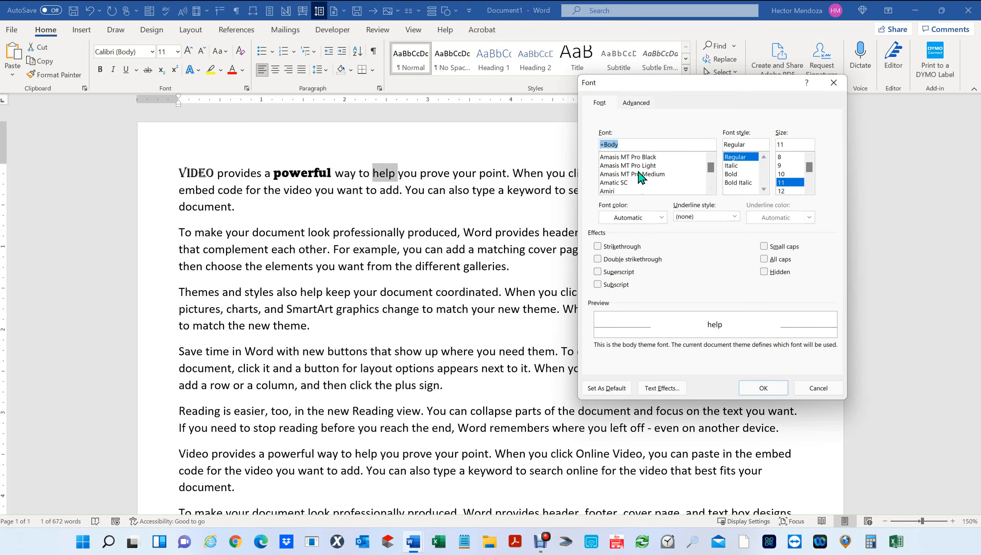
scroll(640, 177, "down", 5)
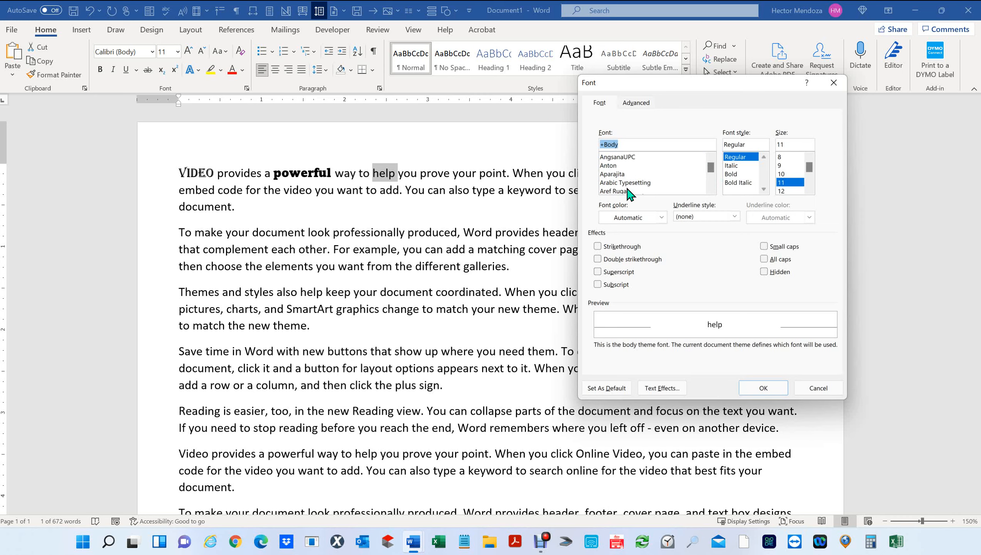
scroll(637, 191, "down", 15)
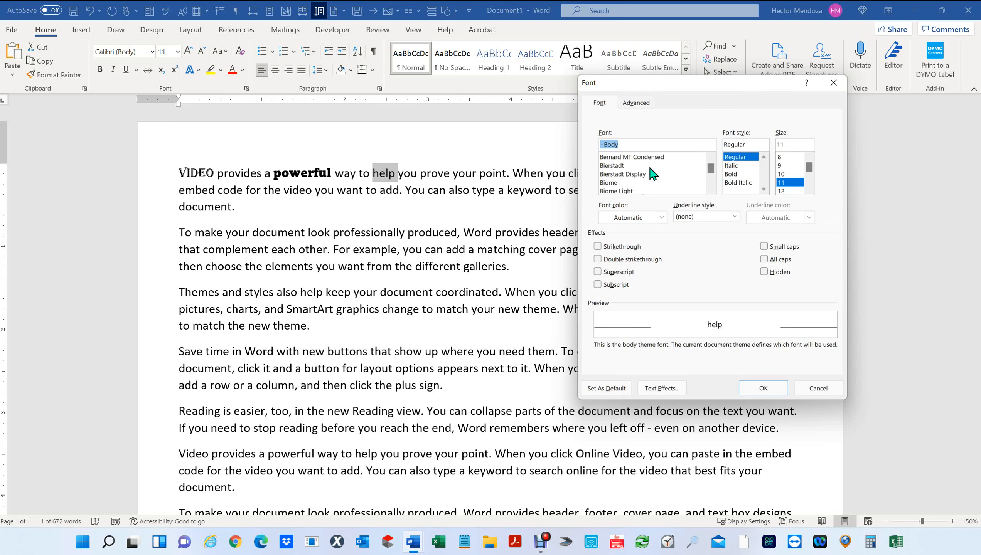
scroll(642, 183, "down", 5)
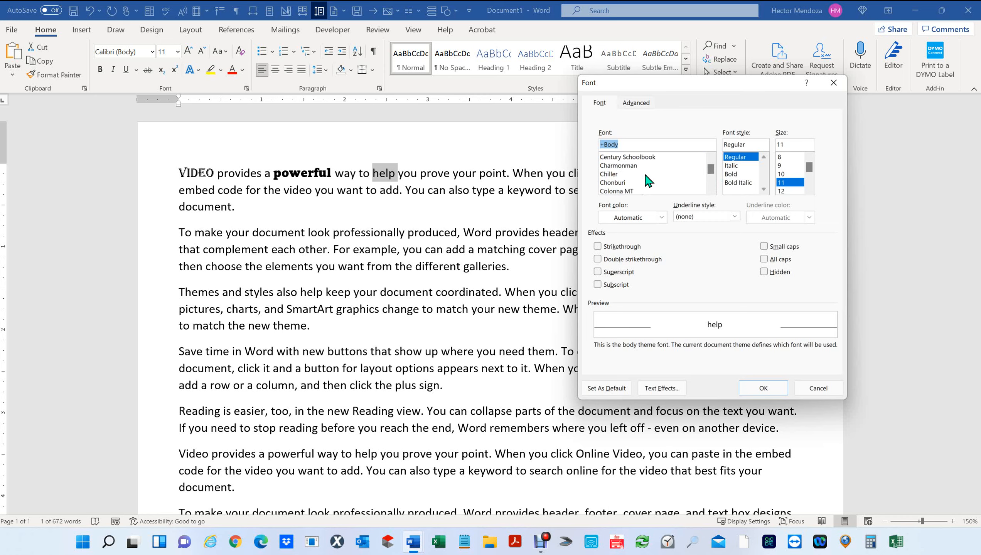
scroll(647, 179, "down", 5)
scroll(656, 175, "down", 4)
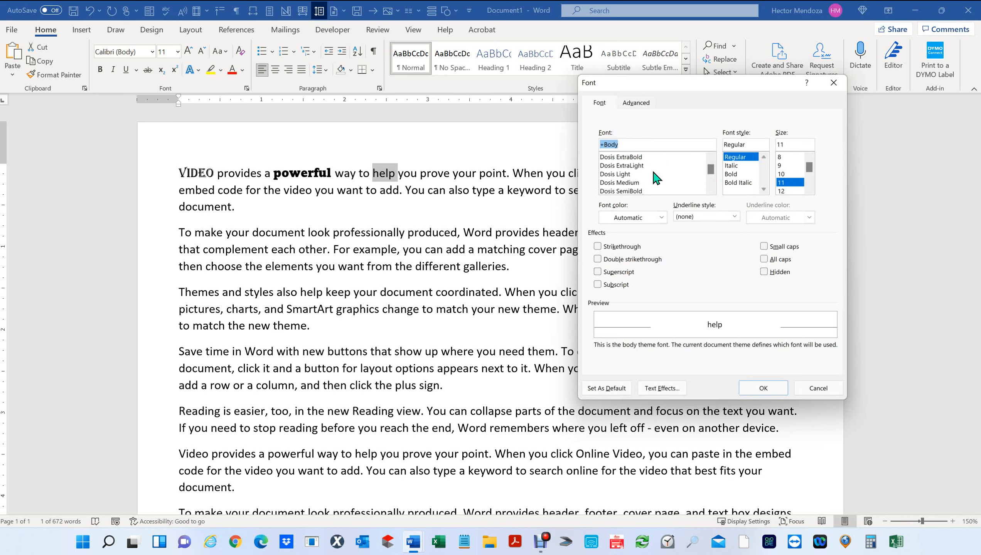
scroll(657, 177, "down", 5)
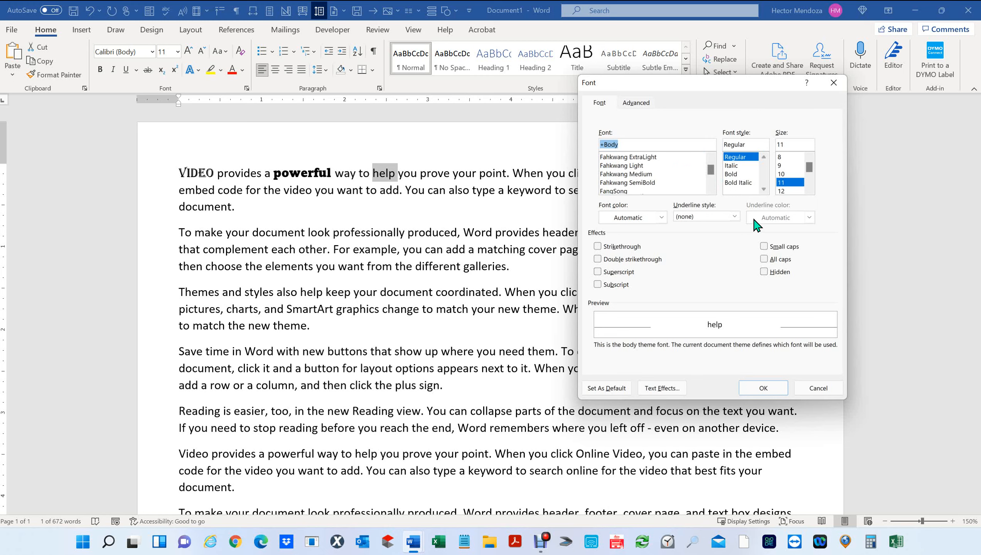
left_click(817, 389)
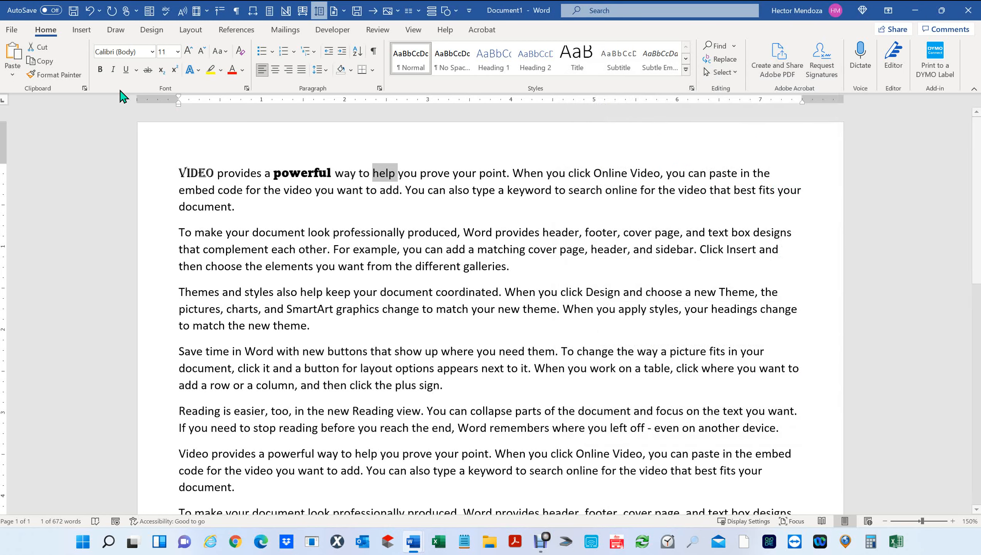
left_click(152, 55)
scroll(184, 201, "down", 3)
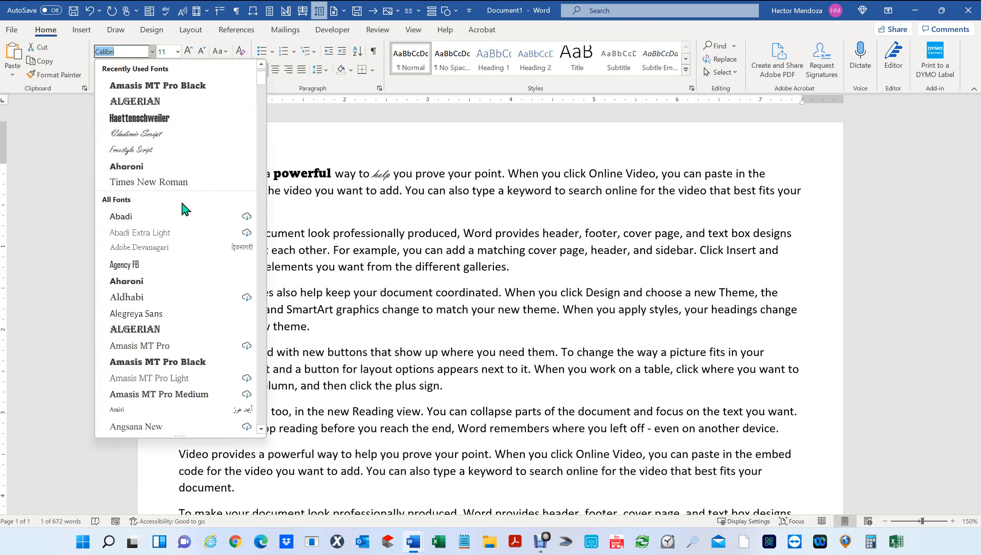
scroll(188, 290, "down", 4)
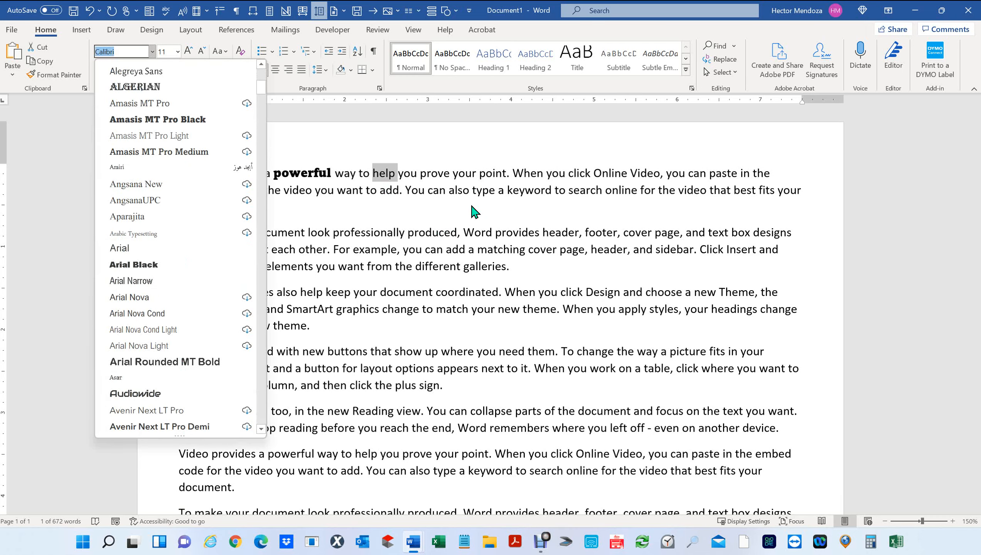
key("Escape")
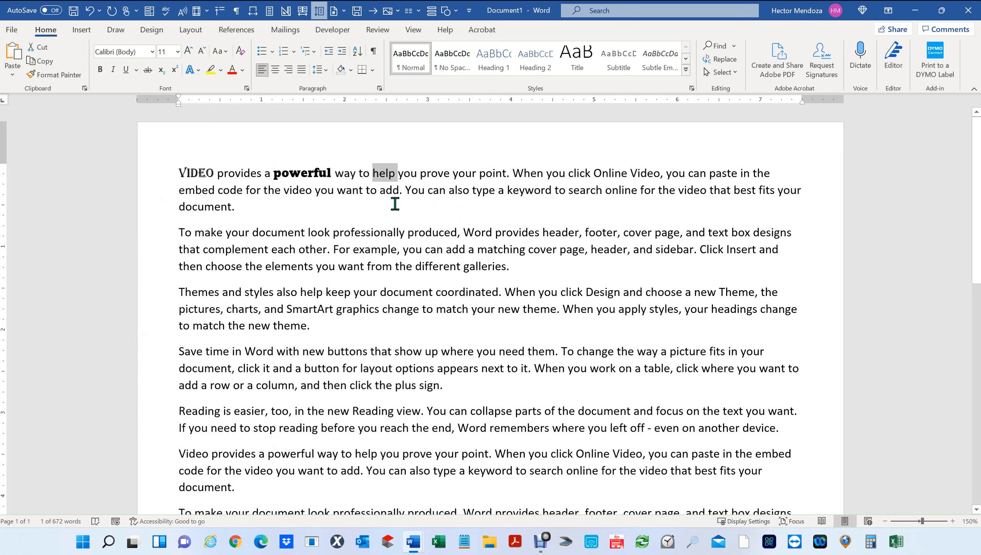
- Set the font of the word "help" in the first sentence to Helvetica and compare it with the word "point."
left_click(386, 174)
left_click_drag(372, 173, 397, 172)
key("ctrl+d")
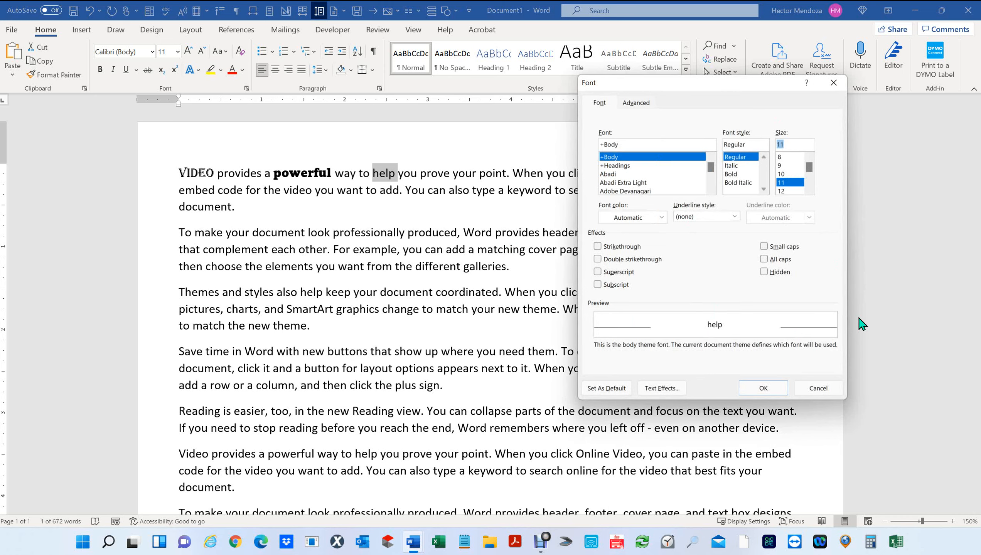
scroll(641, 191, "down", 8)
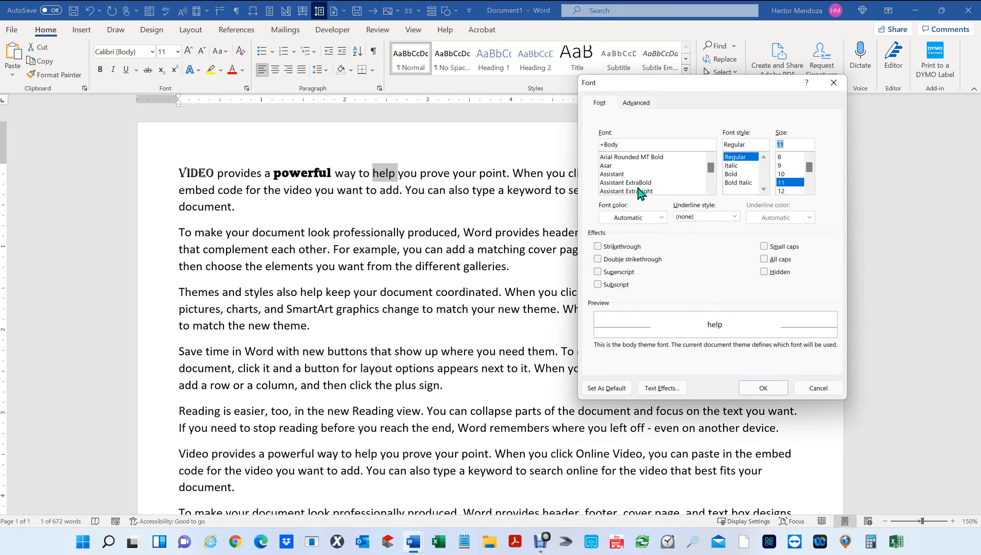
double_click(633, 145)
type("hev")
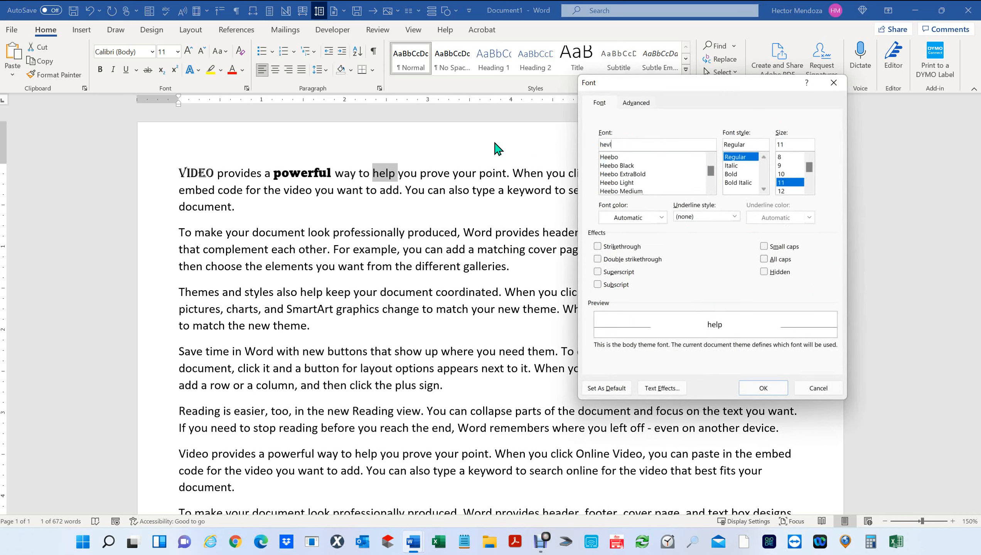
key("BackSpace")
type("lvetic")
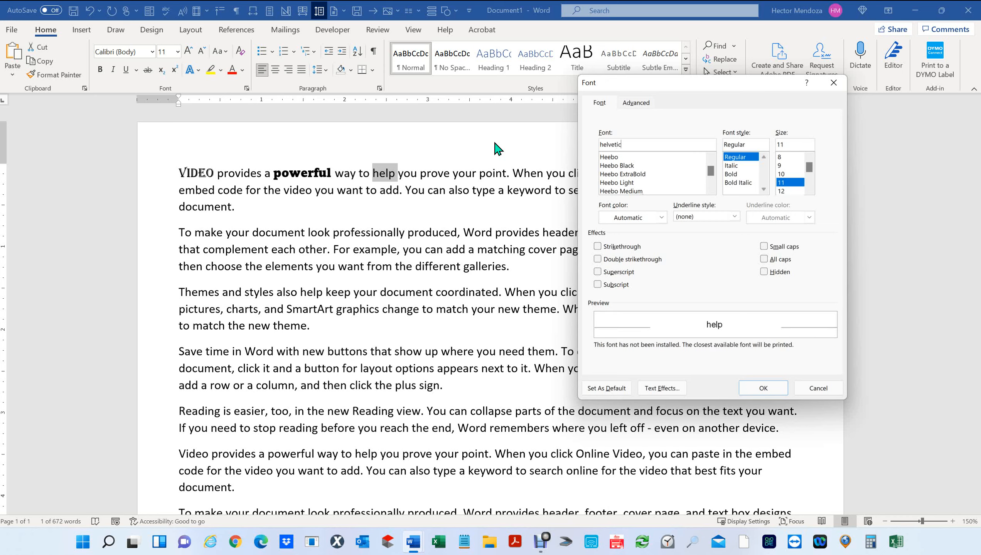
type("a")
left_click(759, 390)
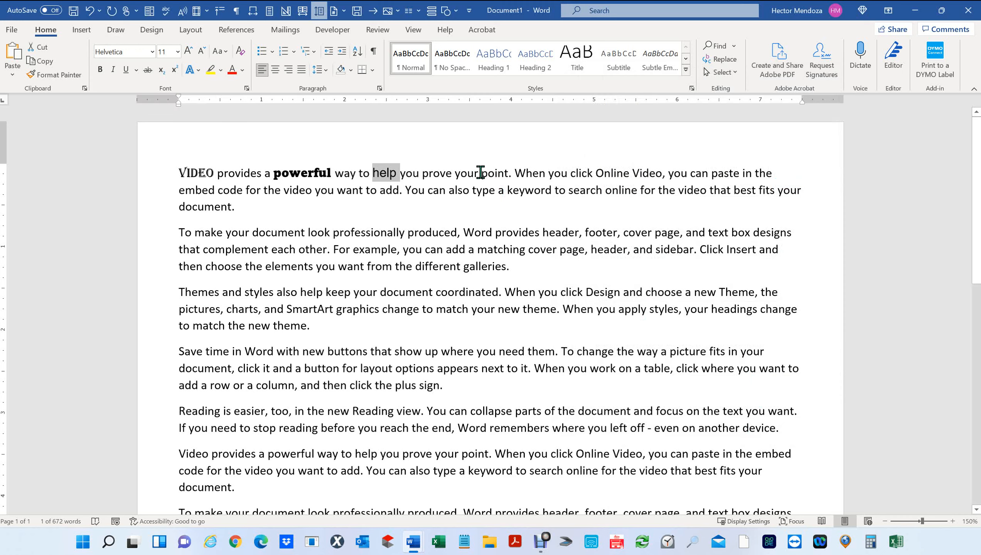
left_click_drag(481, 172, 513, 178)
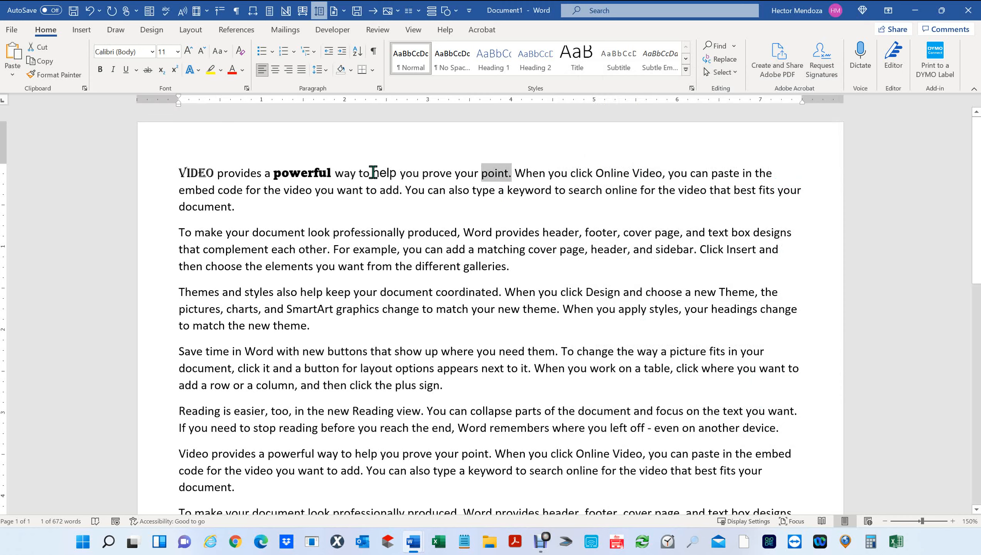
left_click_drag(373, 173, 401, 173)
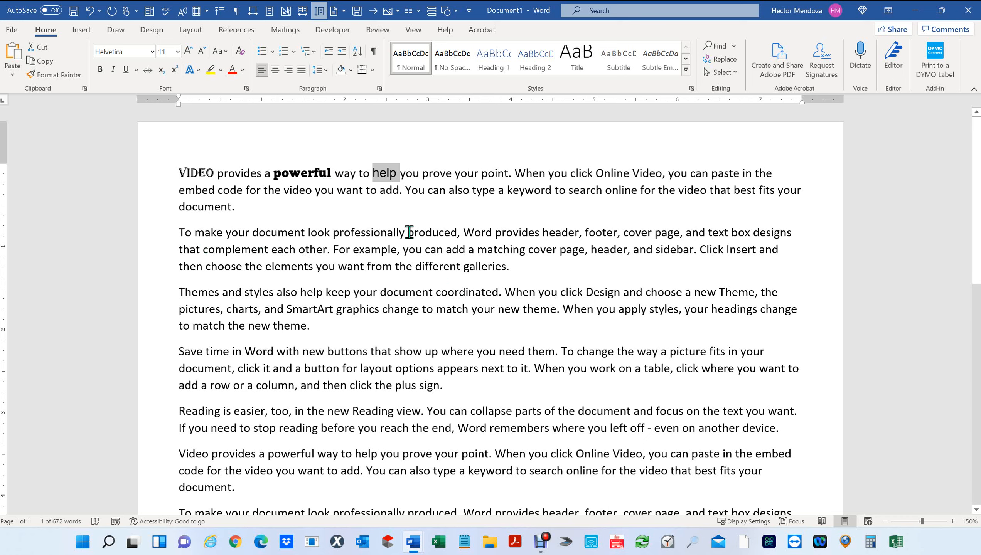
left_click_drag(407, 230, 464, 231)
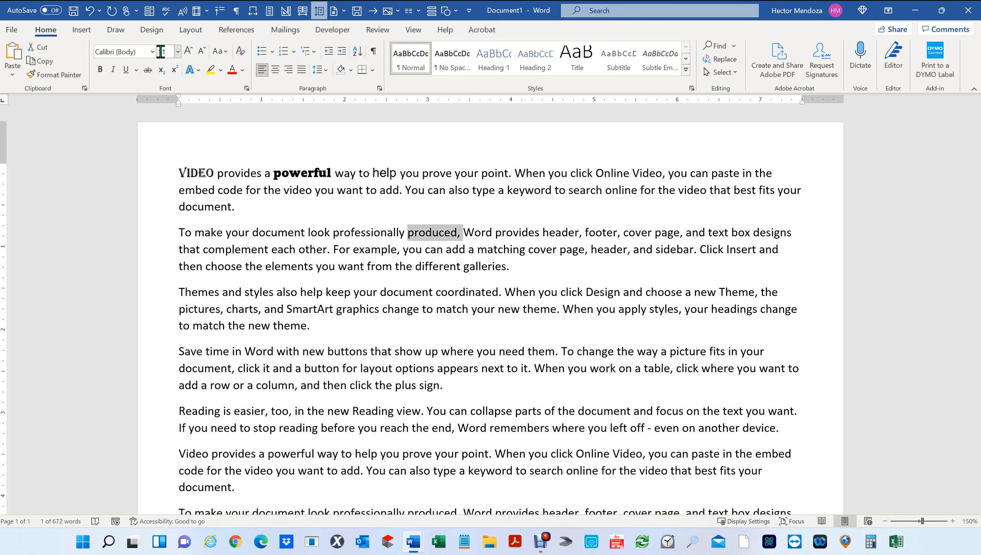
left_click(177, 52)
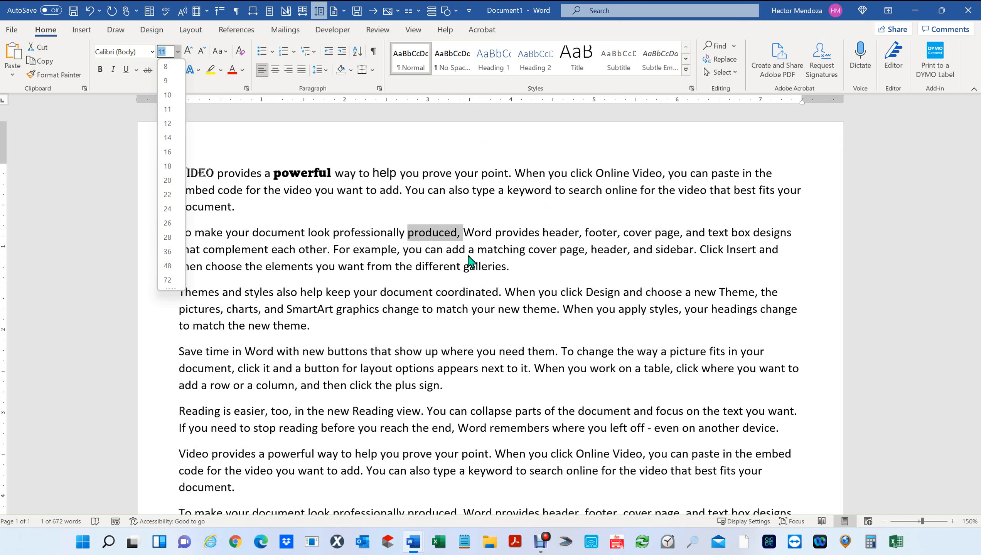
left_click(470, 260)
- Set the font size of "can add a matching" in the second paragraph to 24 and undo the change
left_click_drag(425, 249, 518, 251)
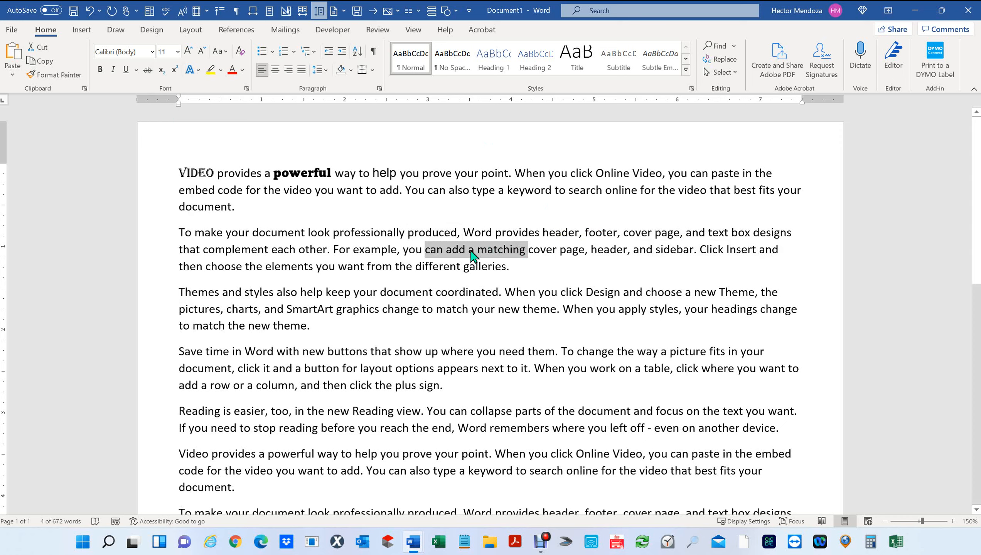
left_click(178, 52)
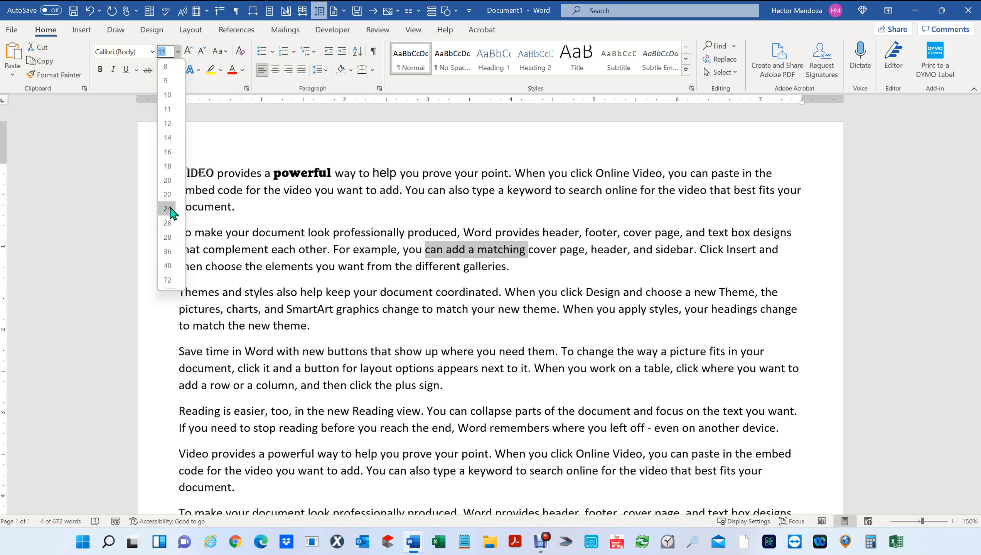
left_click(167, 209)
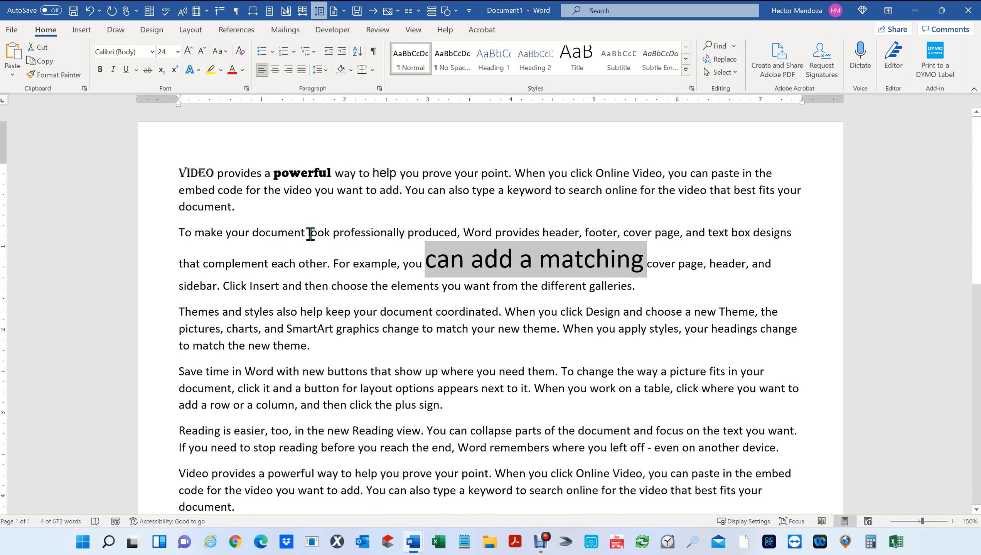
left_click(657, 356)
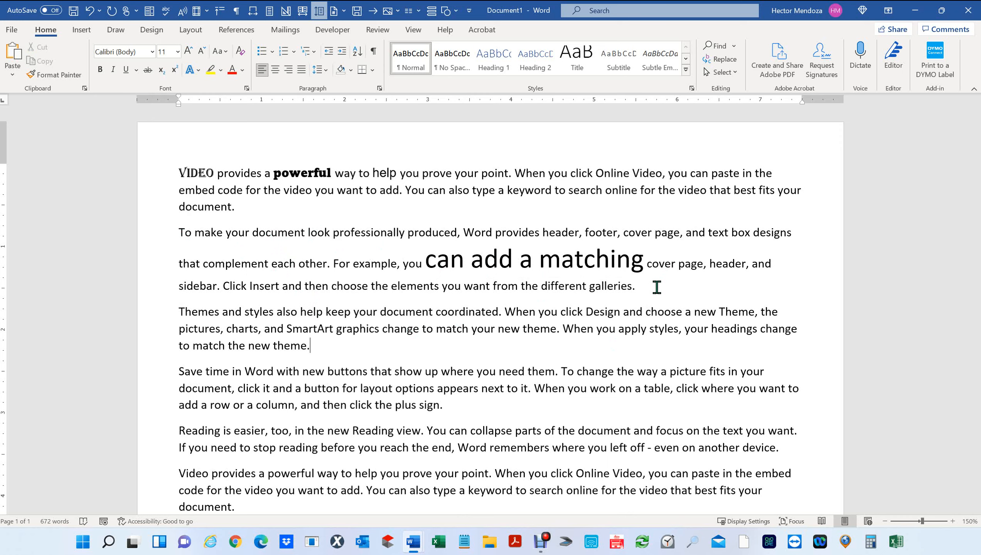
key("ctrl+z")
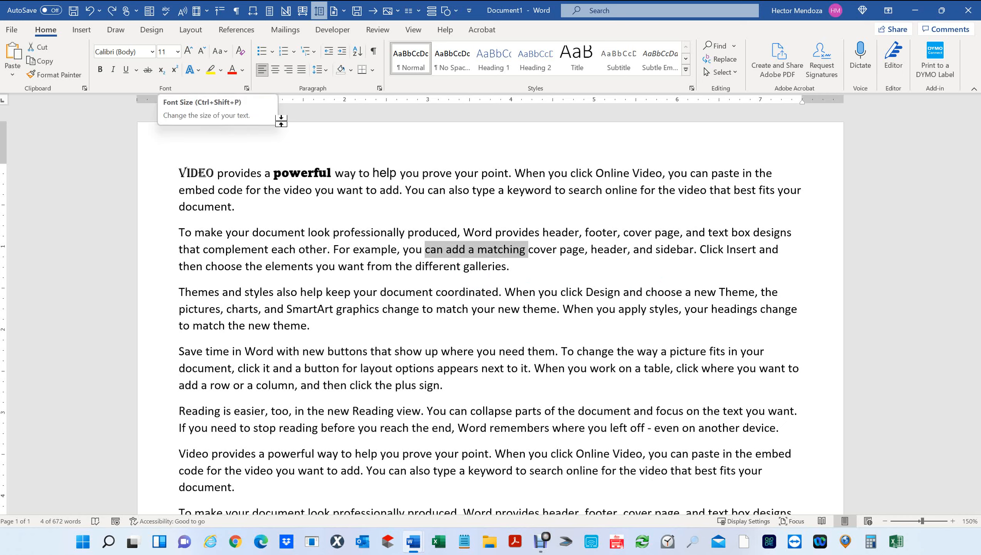
left_click(426, 247)
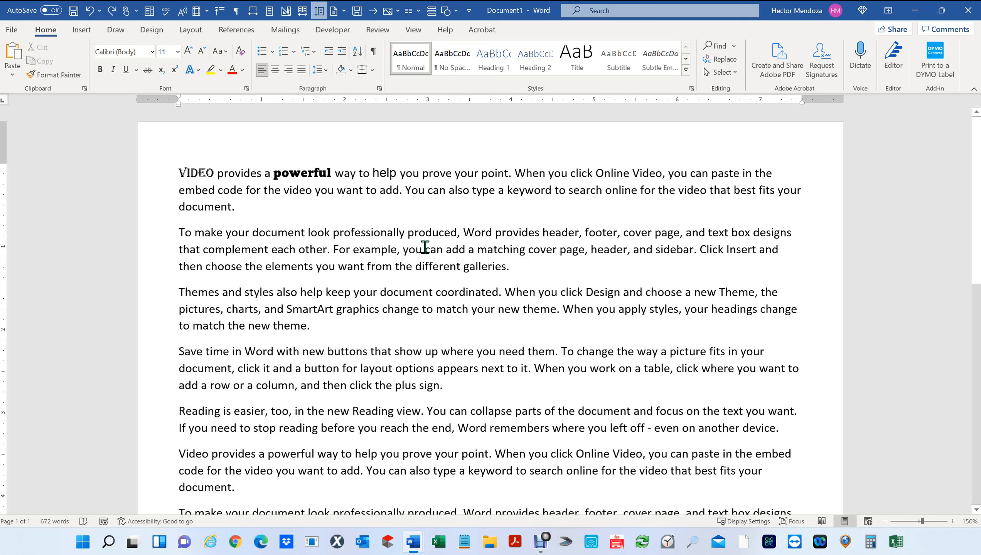
left_click_drag(426, 248, 528, 251)
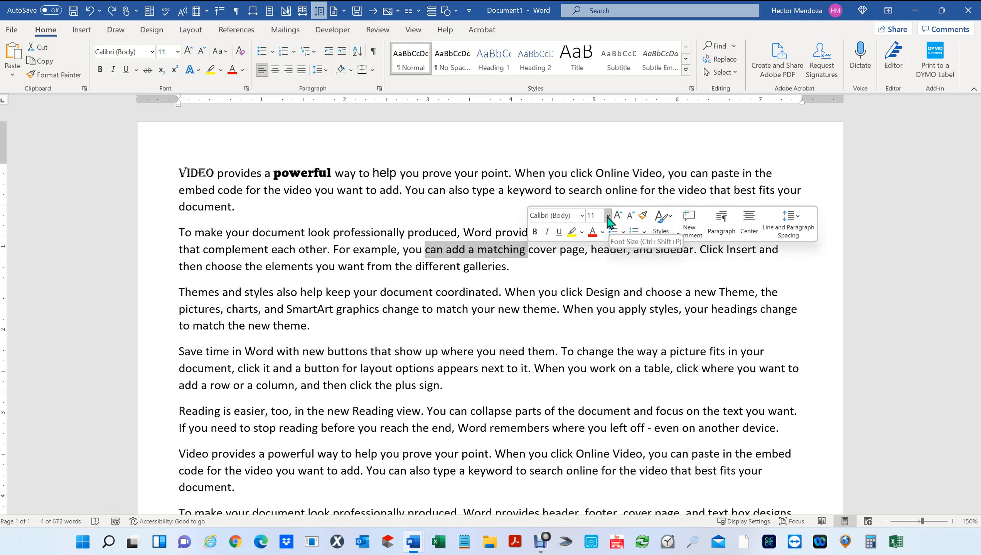
left_click(608, 216)
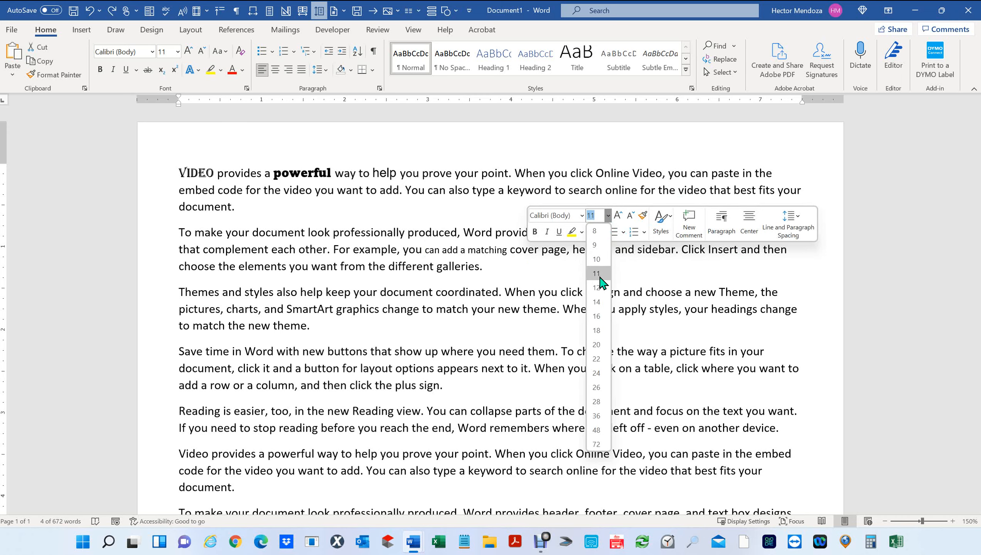
left_click(630, 290)
left_click(435, 253)
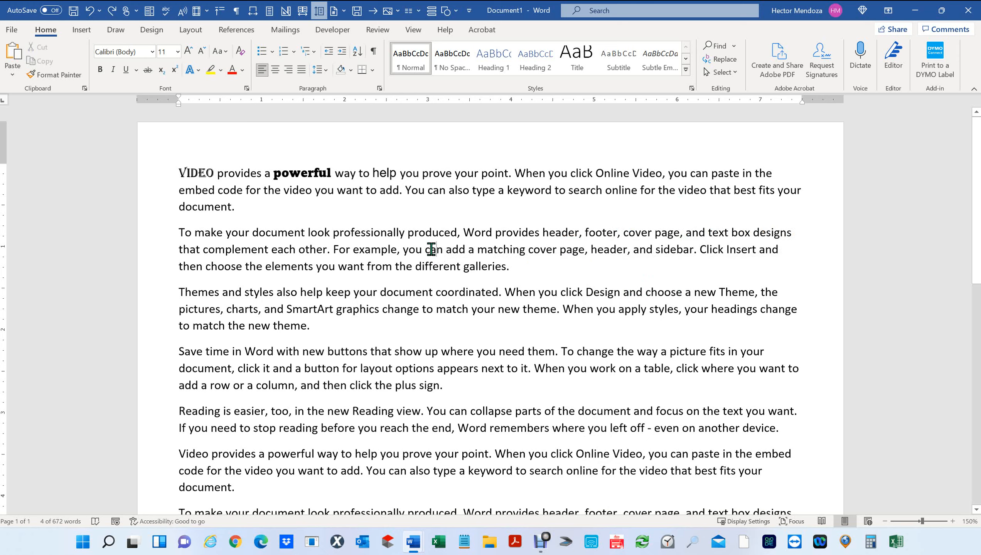
- Set the size of the words "can add a matching" in the second paragraph to 22 through the Font dialog
left_click_drag(425, 249, 526, 246)
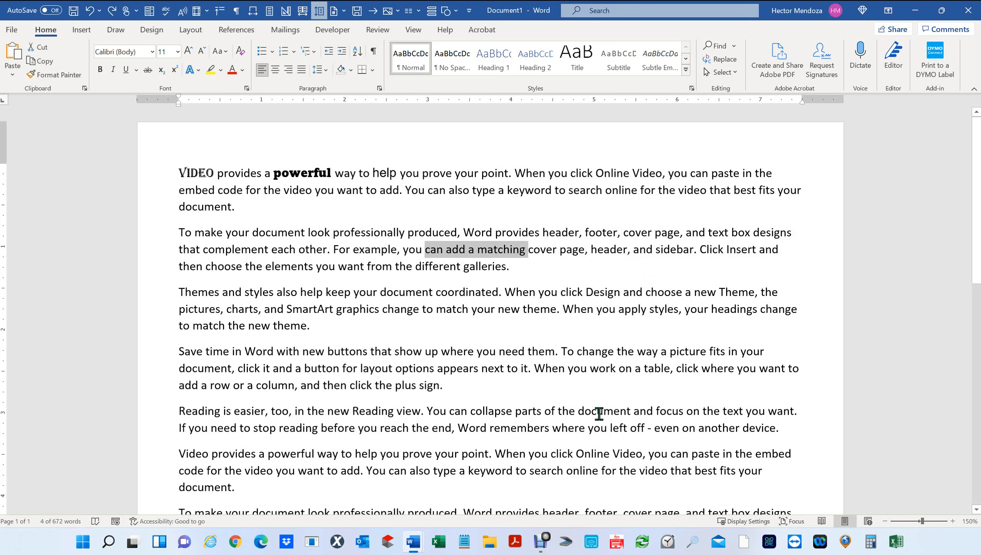
key("ctrl+d")
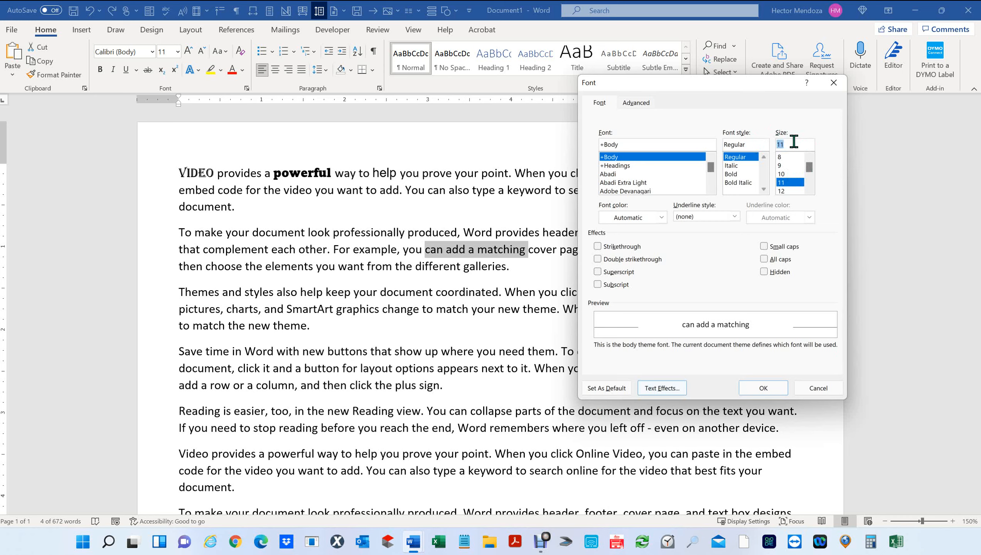
type("22")
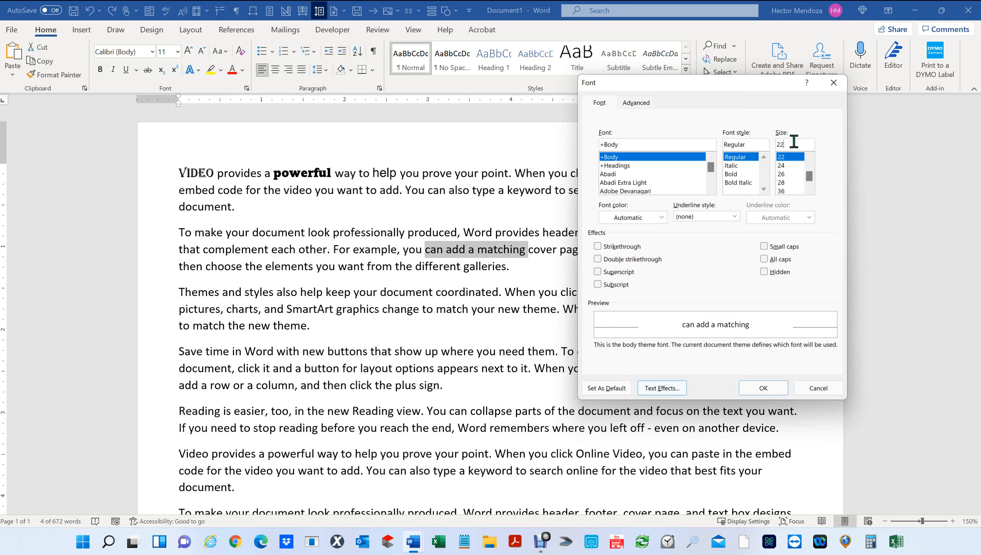
key("Return")
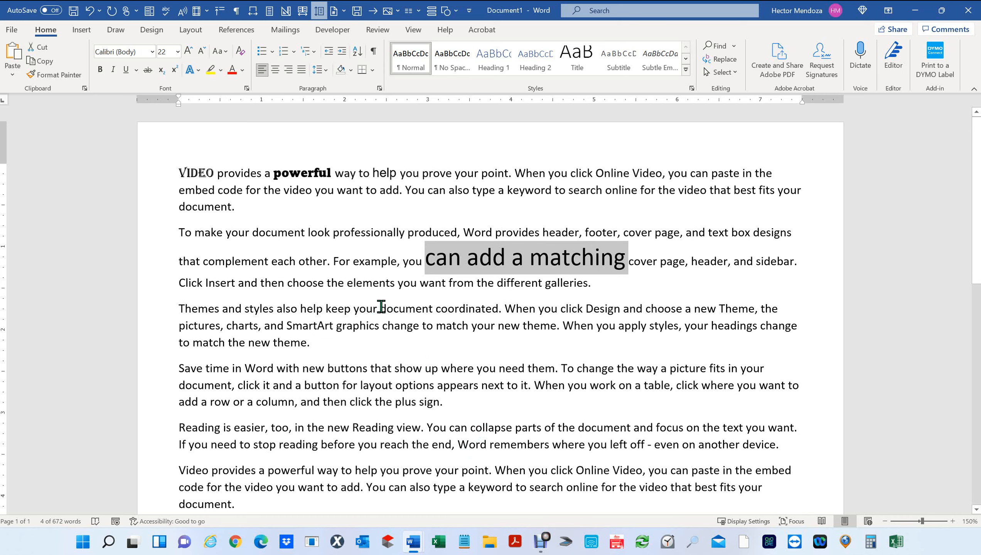
- Set the font size of "keep your document coordinated." in the third paragraph to 14 and deselect it
left_click_drag(337, 309, 500, 312)
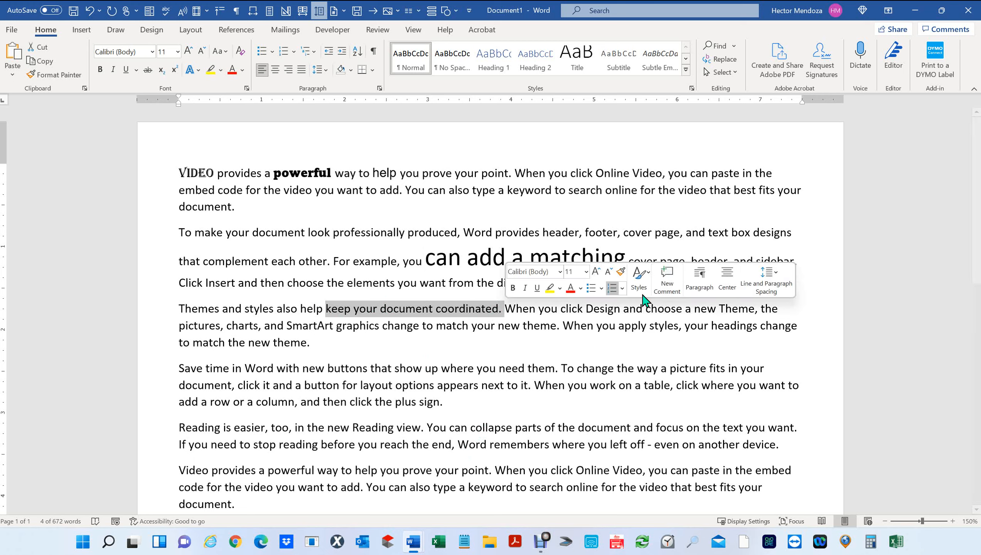
left_click(586, 272)
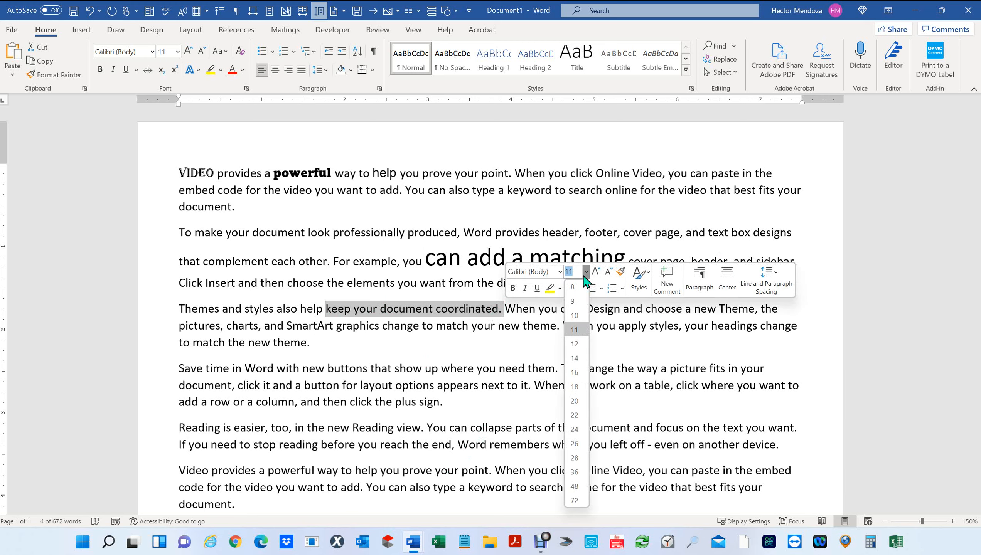
left_click(576, 359)
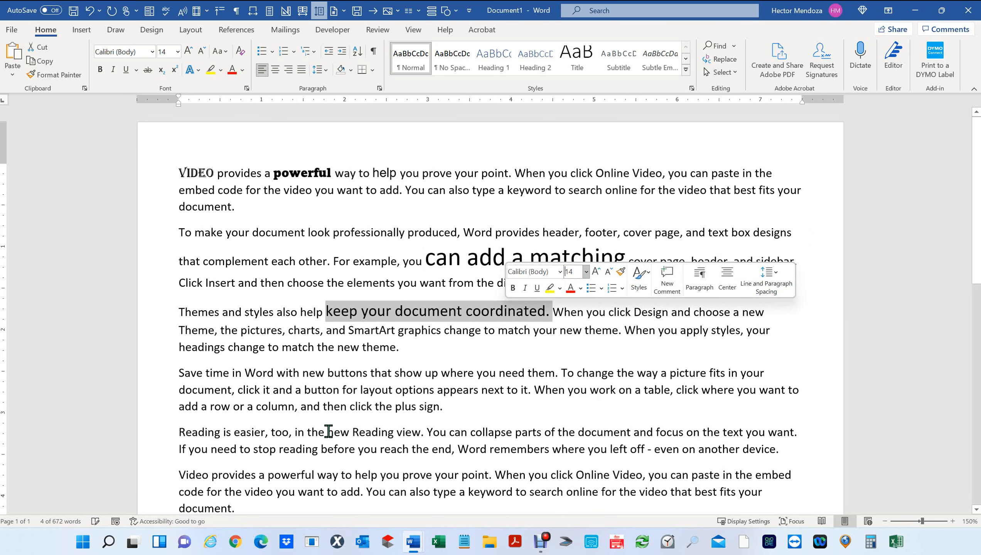
left_click(419, 405)
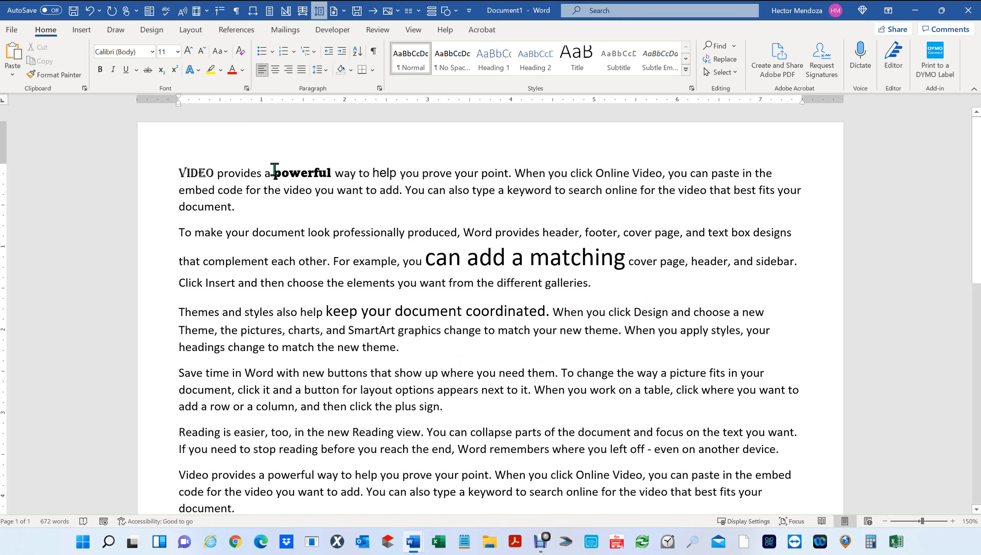
- Try green and a light orange as font colors for the word "powerful" in the first sentence and settle on light blue
left_click_drag(273, 171, 332, 173)
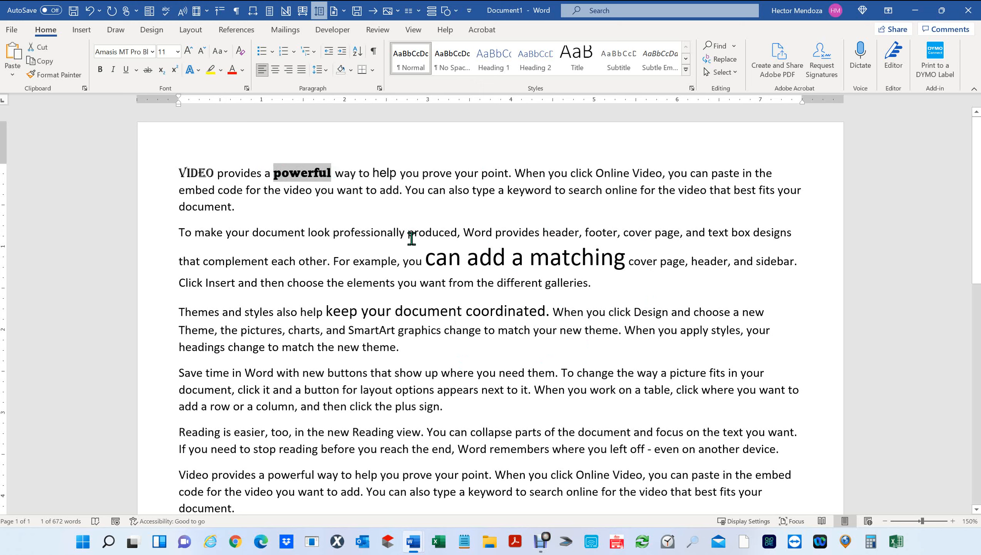
left_click(333, 30)
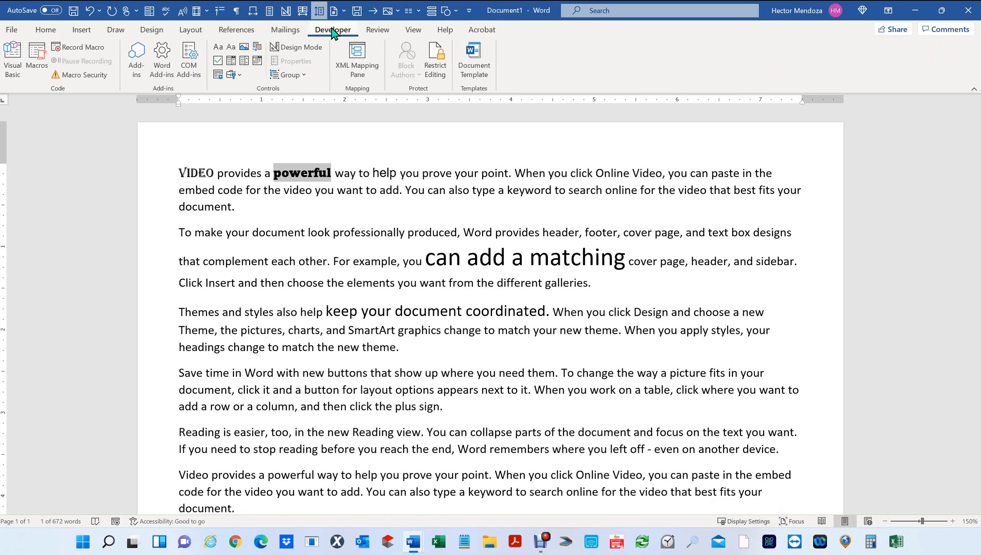
left_click(41, 28)
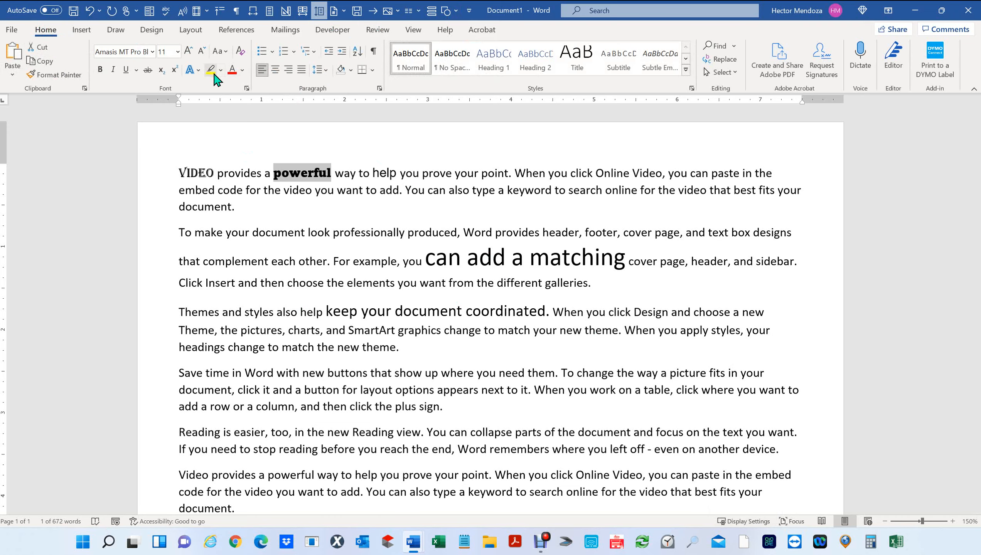
left_click(242, 71)
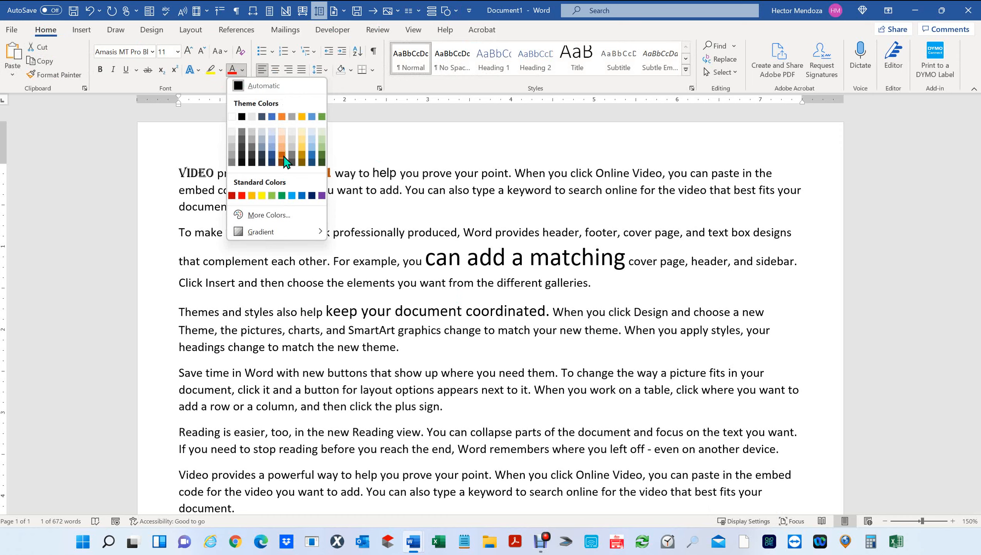
left_click(283, 196)
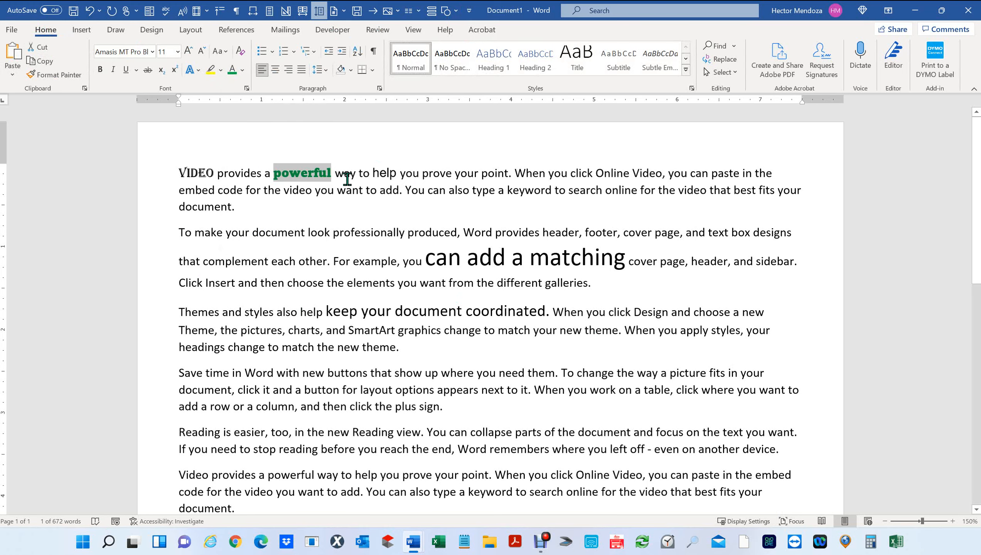
left_click(243, 70)
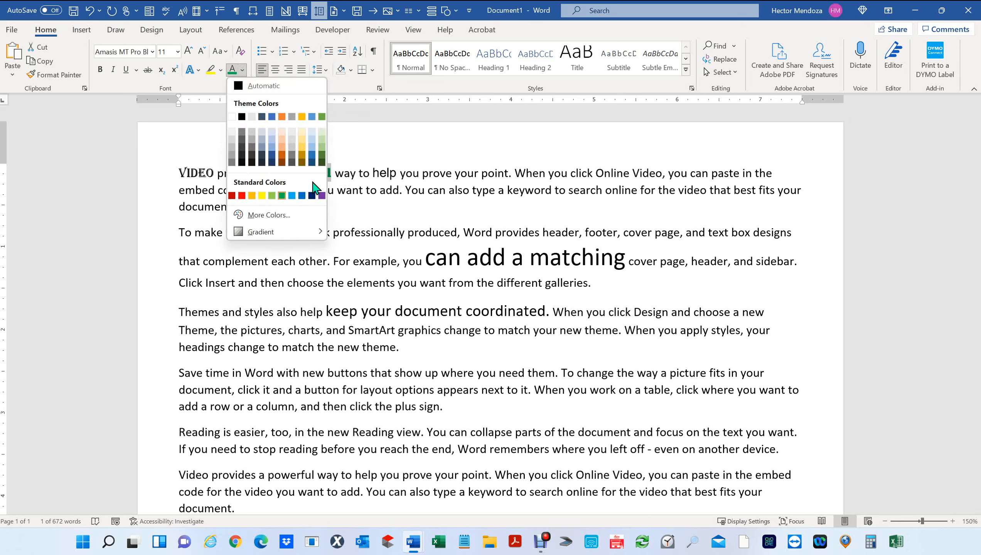
left_click(281, 145)
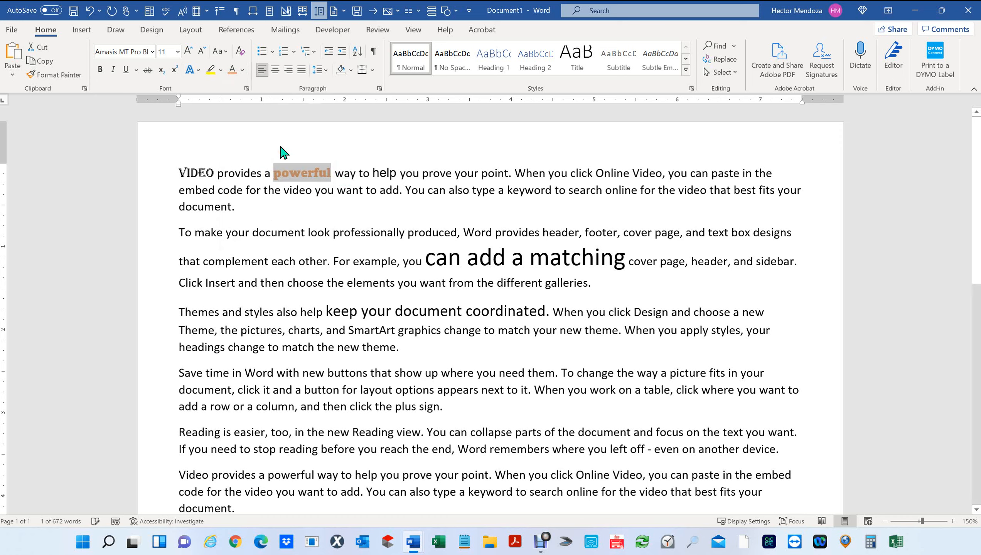
left_click(243, 70)
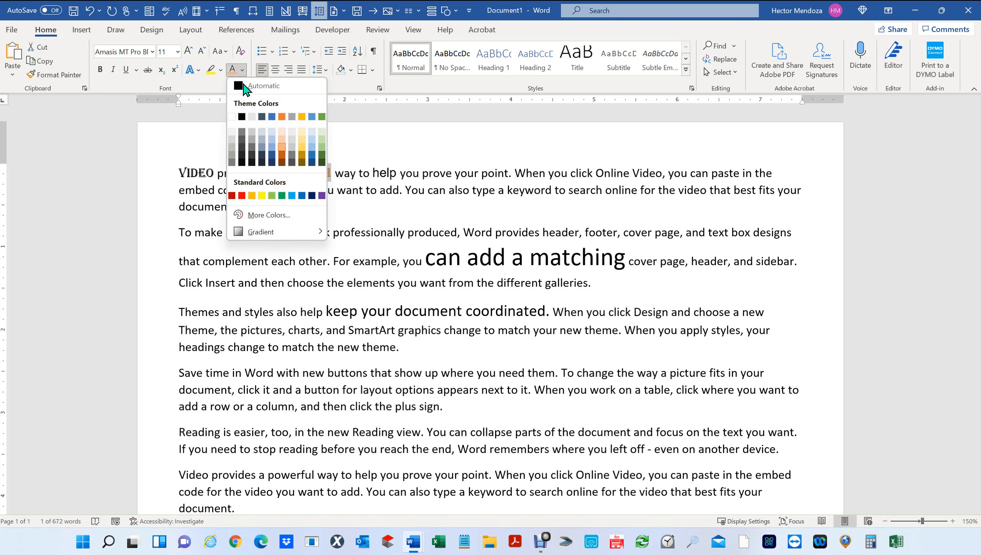
left_click(292, 196)
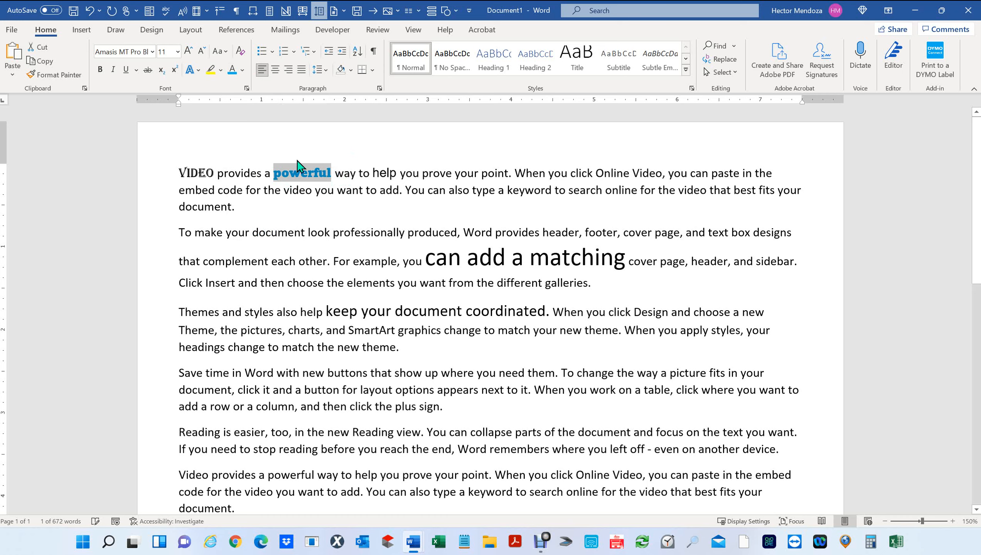
- Try custom RGB colors for the word "powerful" in the first sentence, raising green to 159, and cancel the change
left_click(242, 72)
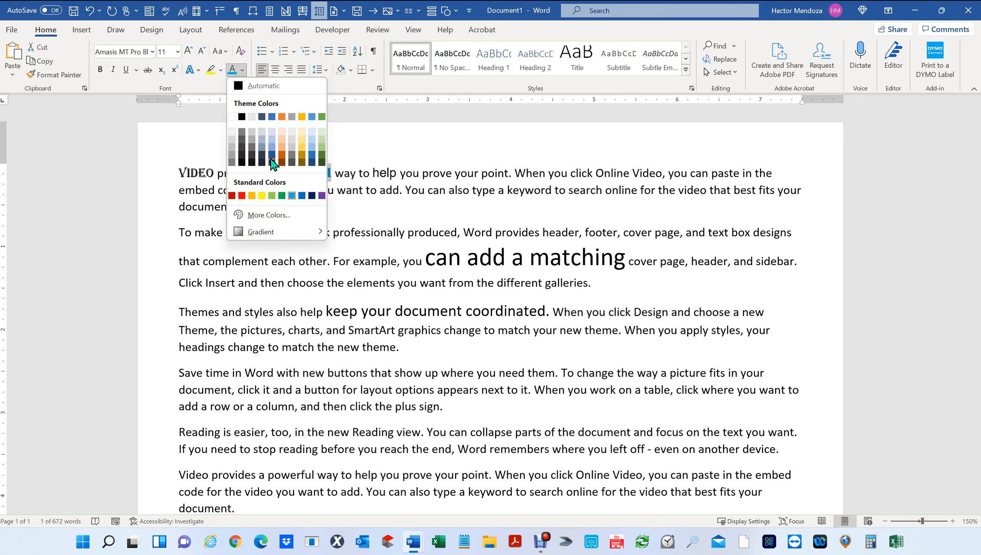
left_click(255, 216)
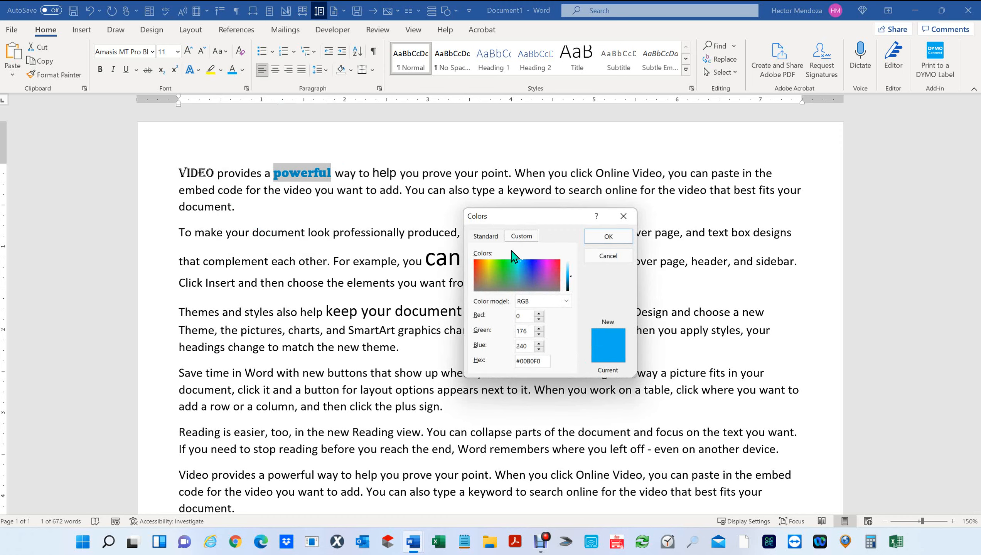
left_click(503, 274)
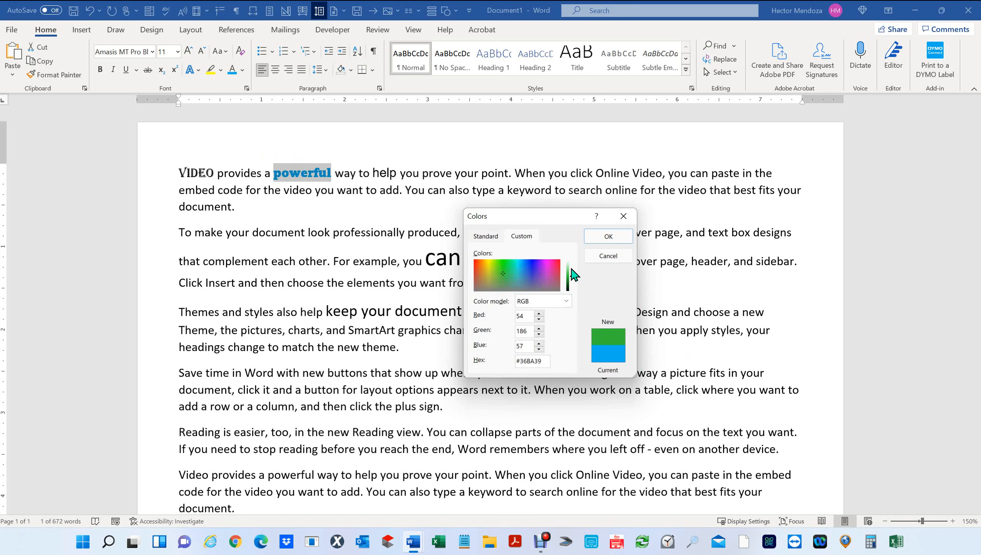
left_click(556, 267)
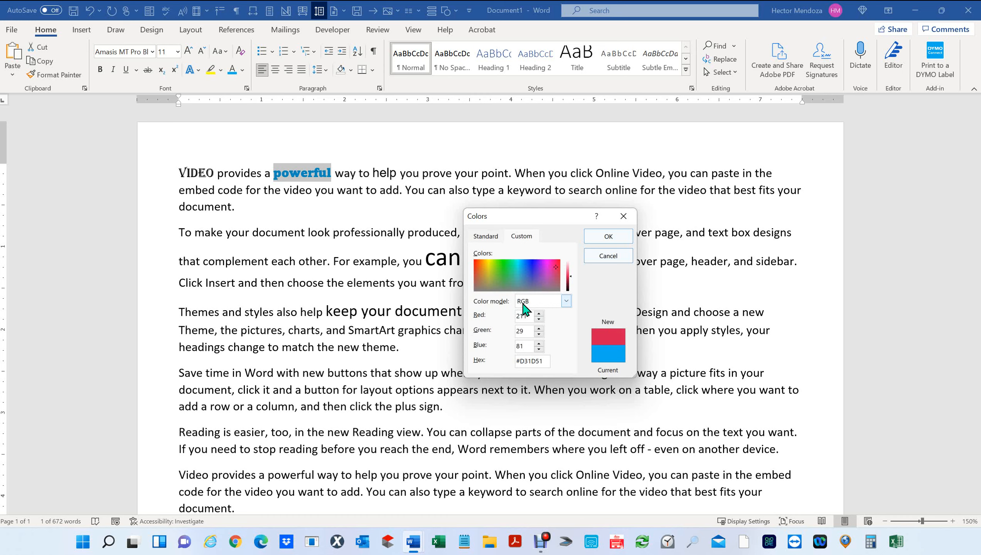
left_click(539, 331)
left_click(539, 331)
left_click(539, 331)
left_click_drag(539, 330, 539, 331)
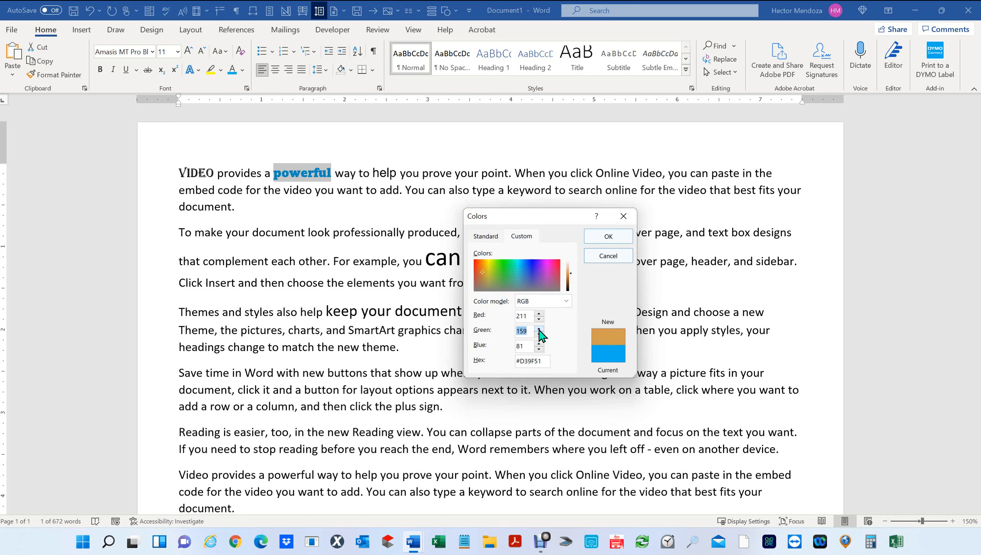
left_click(528, 315)
left_click(609, 237)
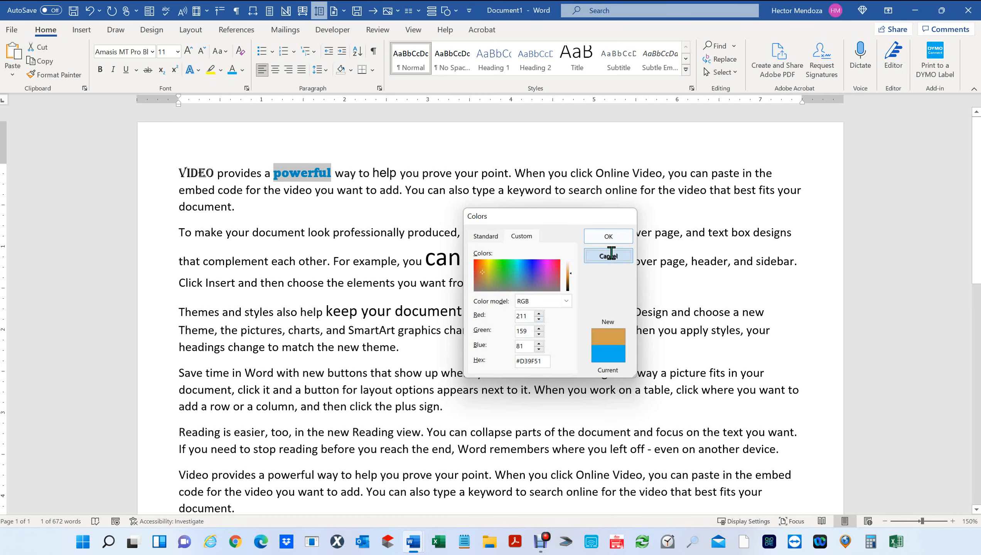
- Apply a custom HSL font color with hue 172, saturation 223 and luminance 122 to the word "powerful" in the first sentence
left_click(316, 179)
left_click_drag(273, 173, 331, 174)
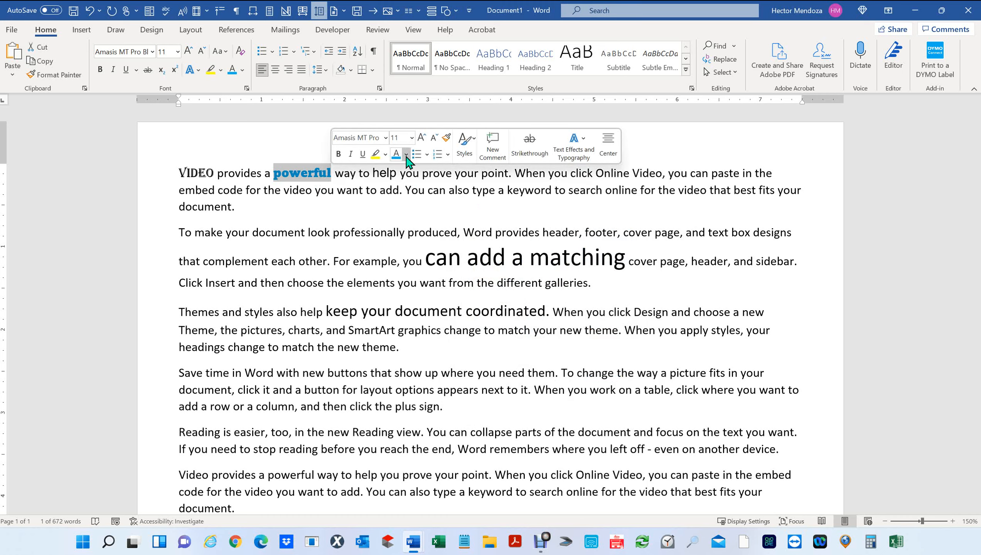
left_click(242, 72)
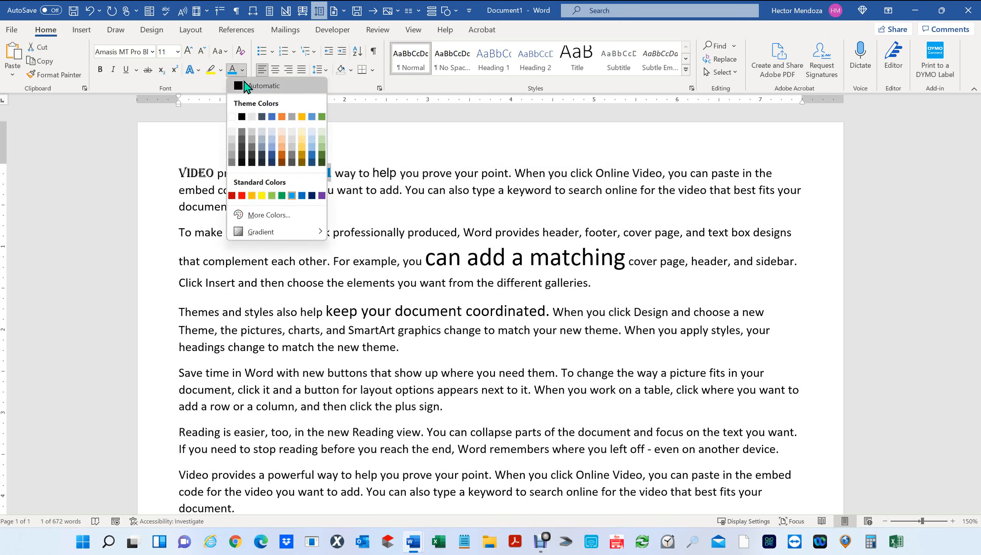
left_click(259, 215)
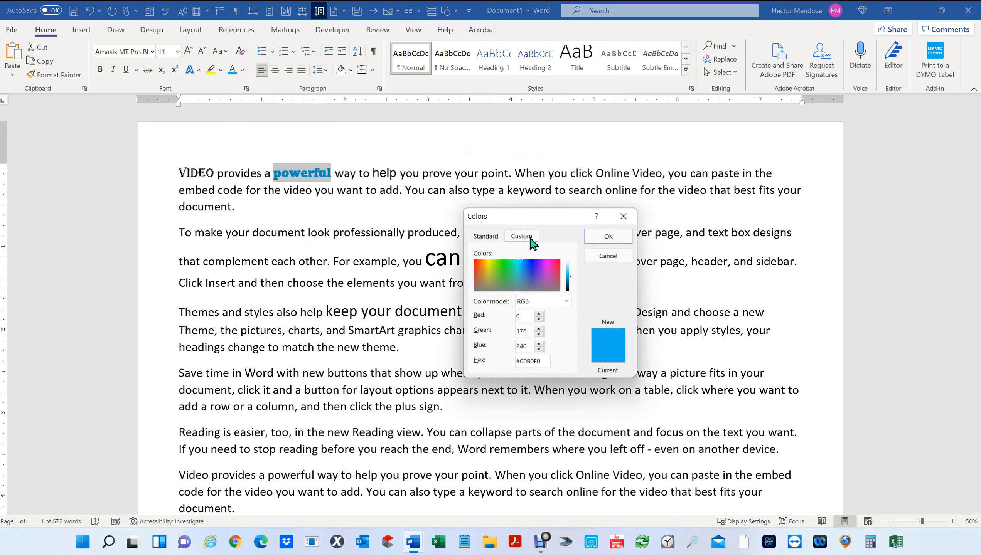
left_click(567, 302)
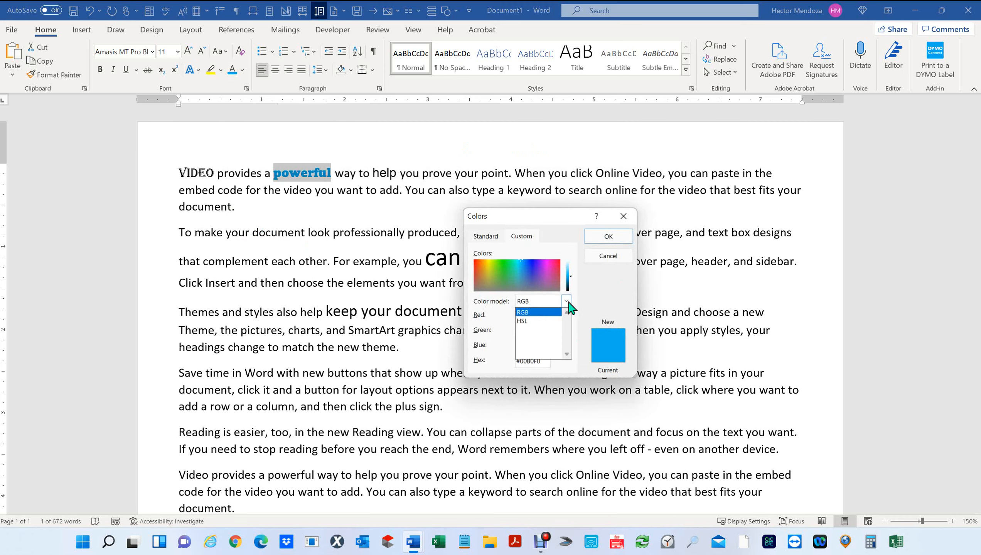
left_click(524, 324)
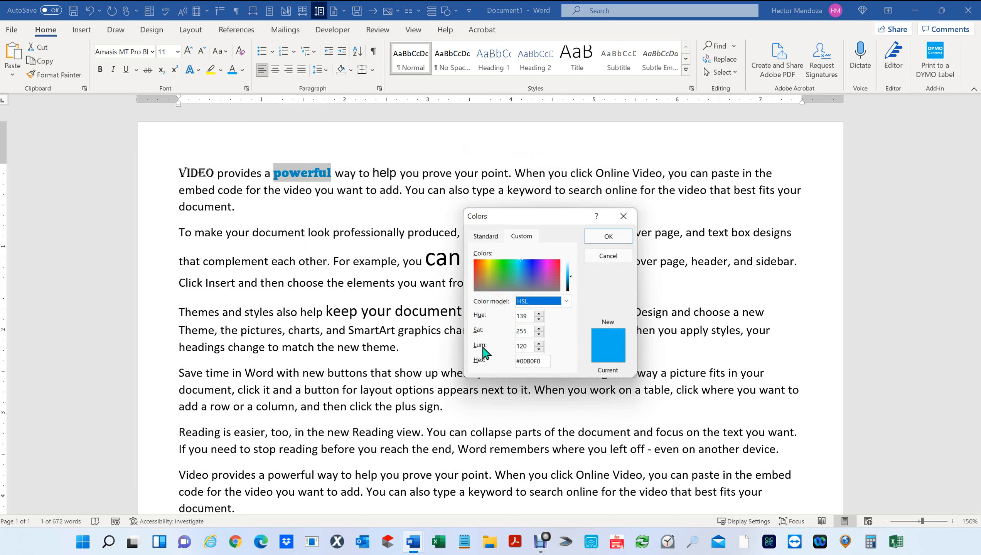
left_click(531, 272)
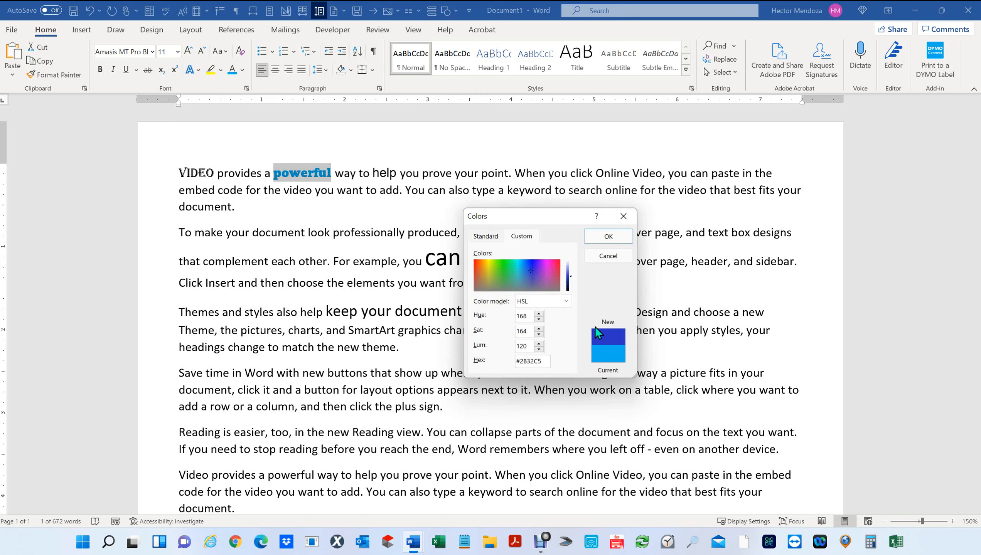
left_click(532, 264)
left_click(539, 343)
left_click_drag(539, 344, 540, 346)
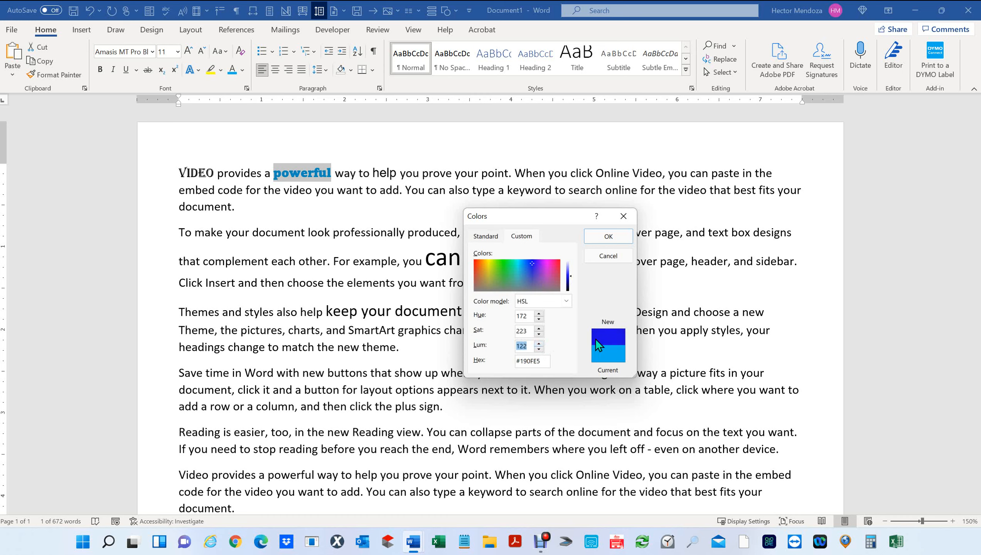
left_click(612, 240)
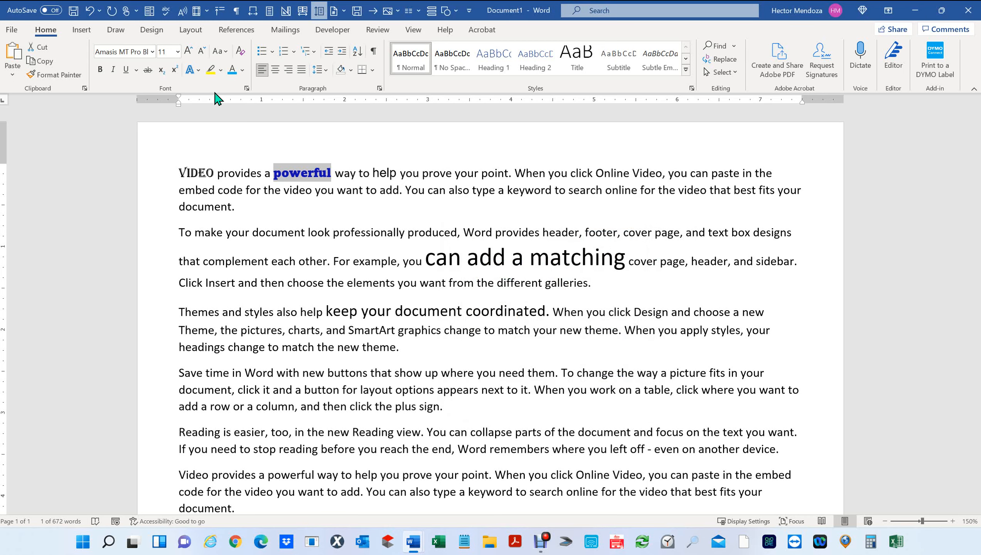
- Apply the recent custom blue font color to the words "can add a matching" in the second paragraph and deselect them
left_click(242, 72)
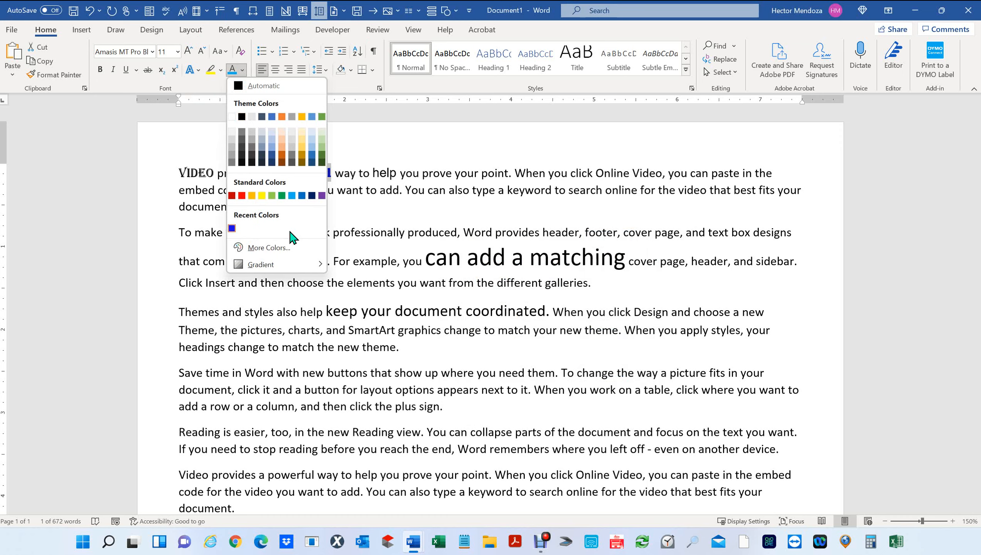
left_click(496, 300)
left_click_drag(427, 262, 622, 260)
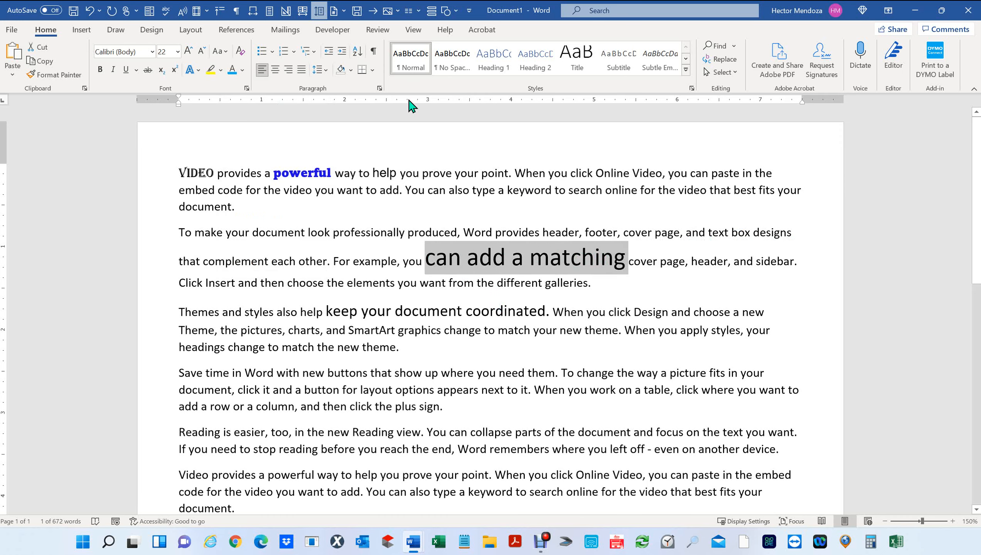
left_click(242, 71)
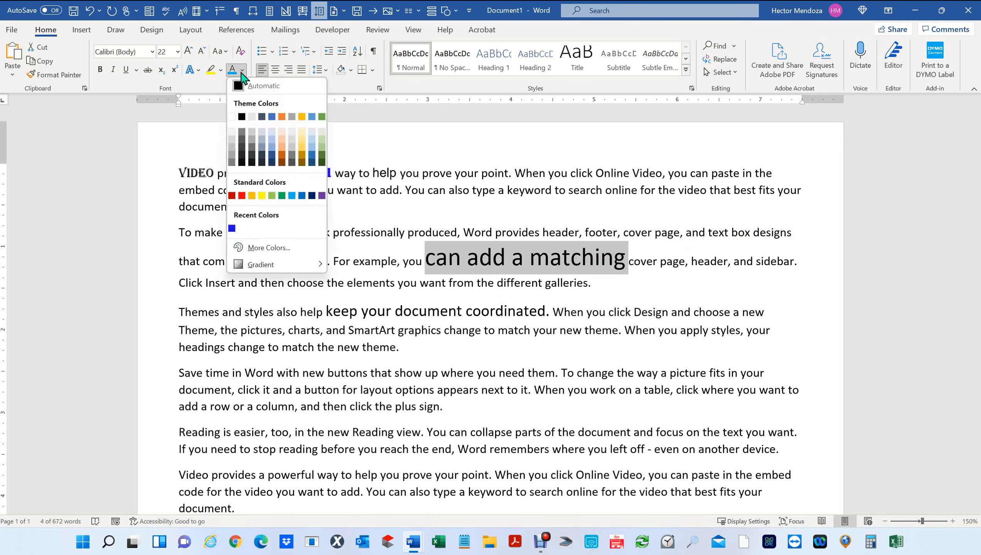
left_click(232, 229)
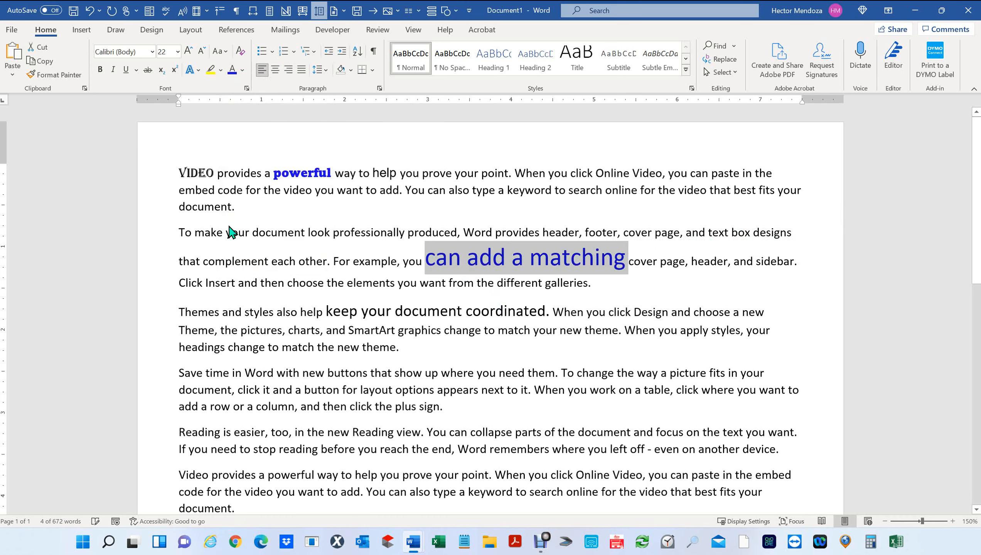
left_click(487, 388)
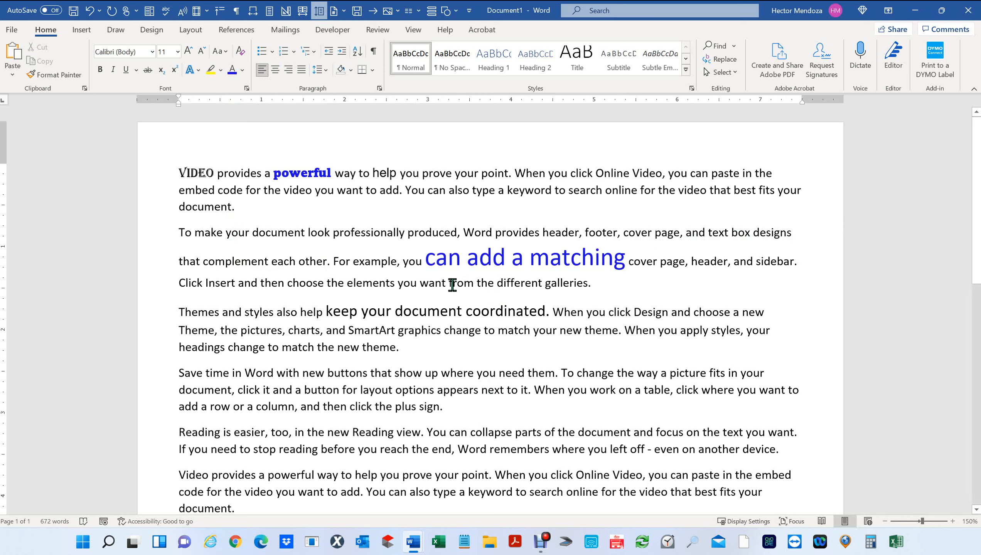
left_click_drag(427, 258, 627, 263)
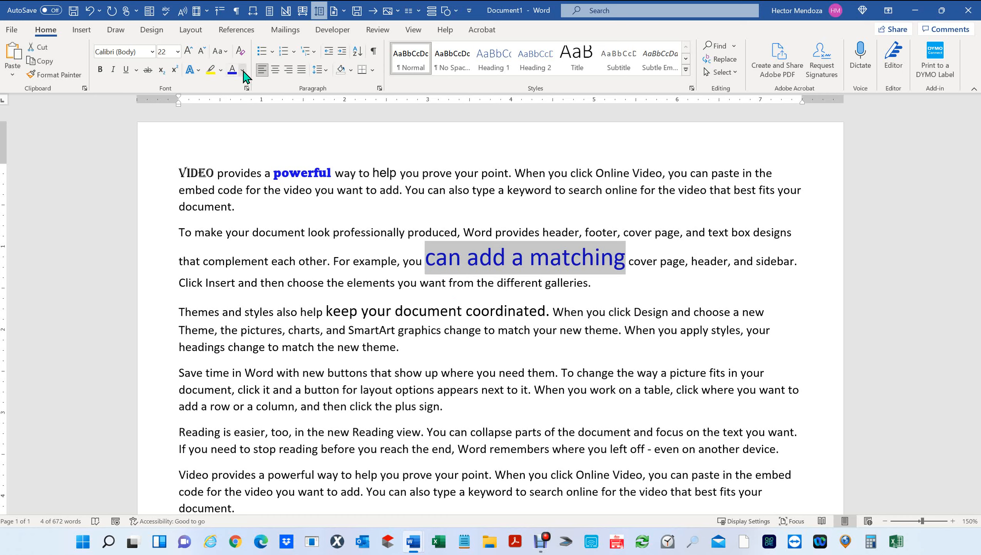
left_click(403, 314)
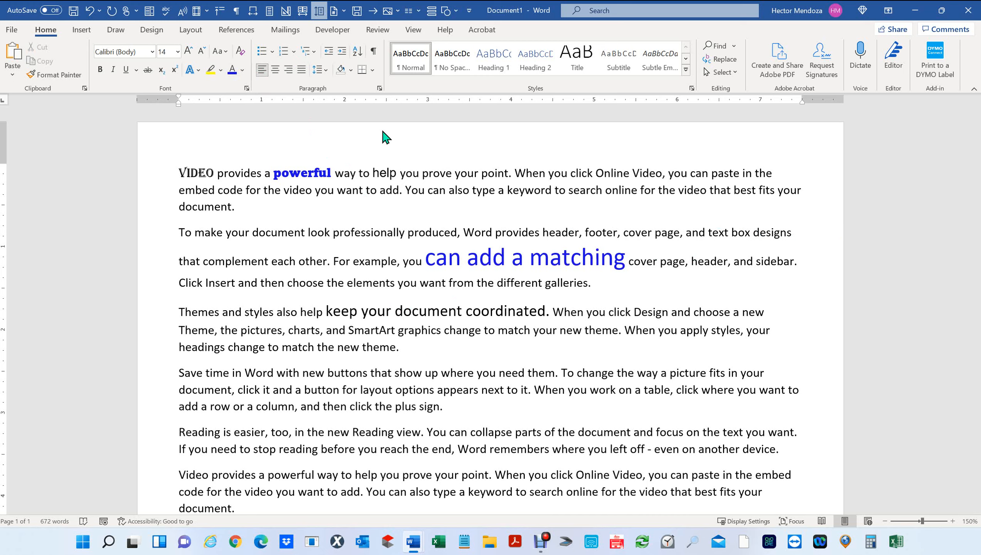
- Apply the same custom blue font color to the words "keep your document coordinated" in the third paragraph
left_click_drag(325, 310, 542, 312)
left_click_drag(324, 309, 544, 316)
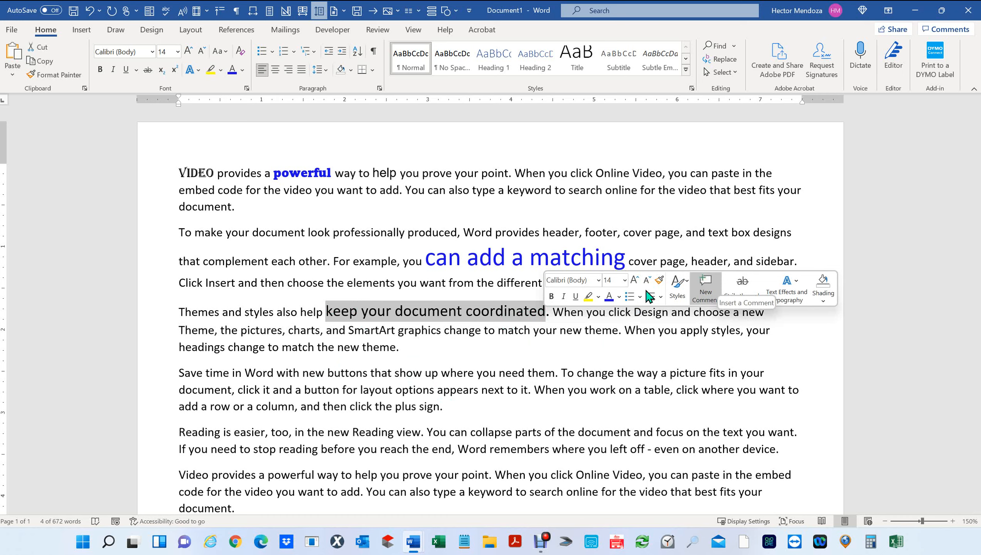
left_click(610, 299)
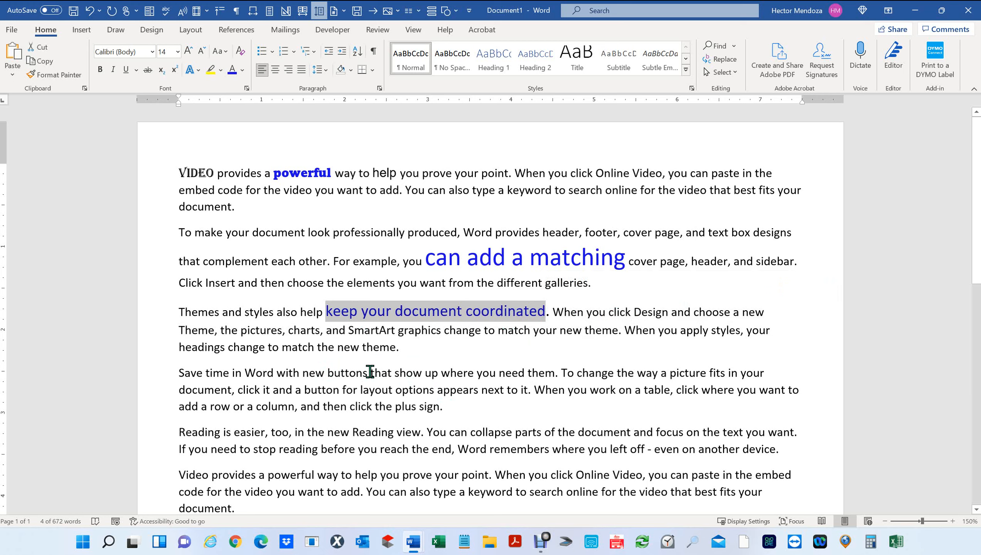
- Select "that show up where you need them." in the fourth paragraph and examine the font color choices in the Font dialog without applying changes
left_click_drag(370, 372, 557, 368)
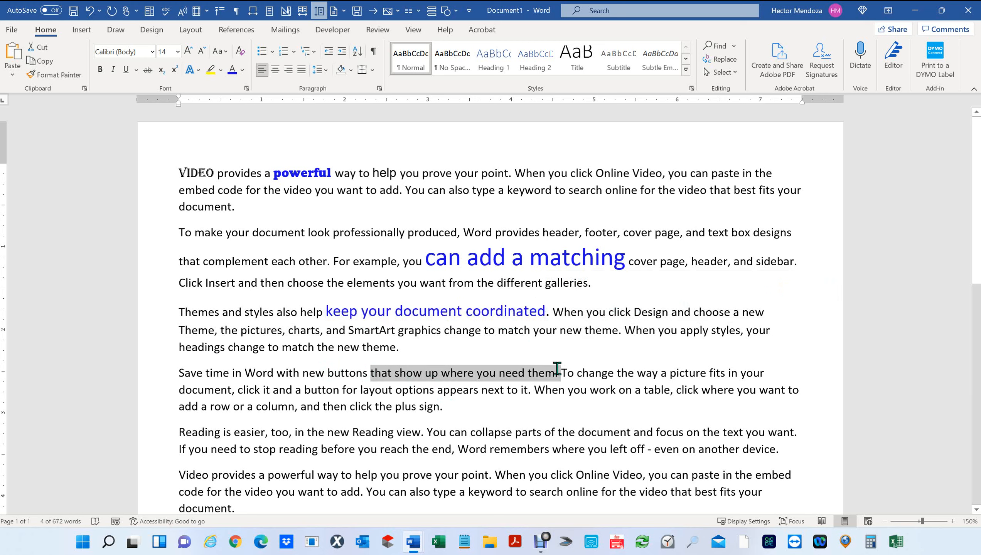
right_click(504, 376)
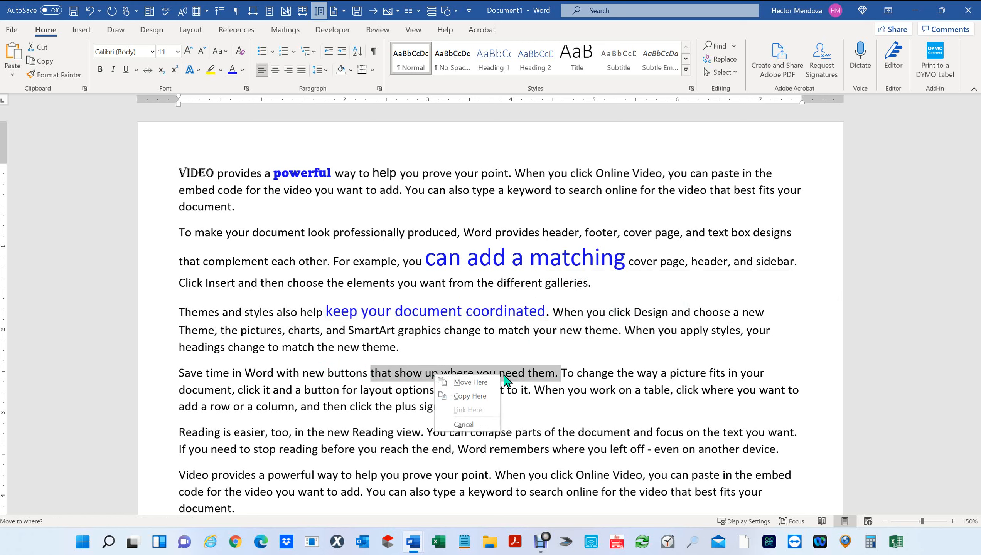
left_click(522, 371)
left_click(363, 368)
left_click_drag(371, 371, 558, 376)
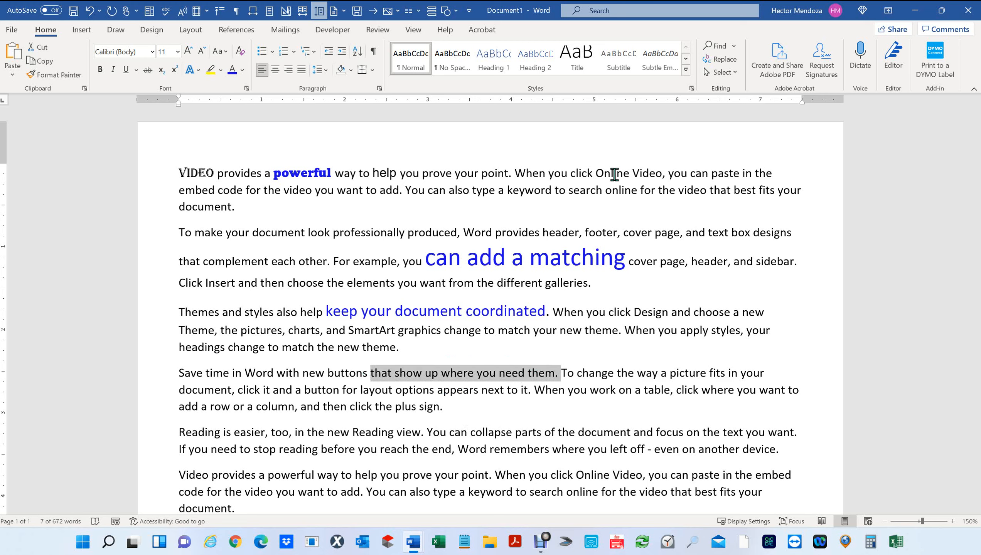
right_click(495, 375)
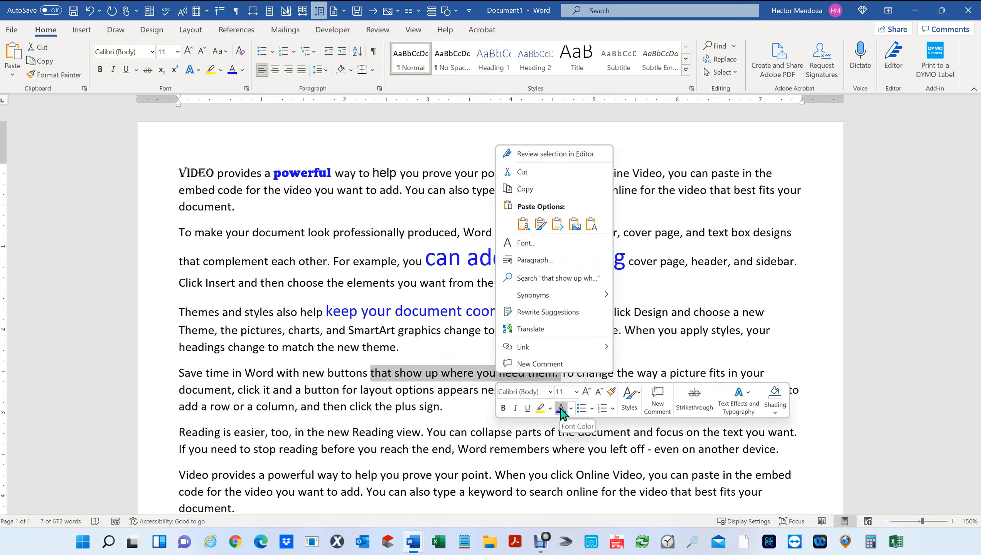
left_click(539, 244)
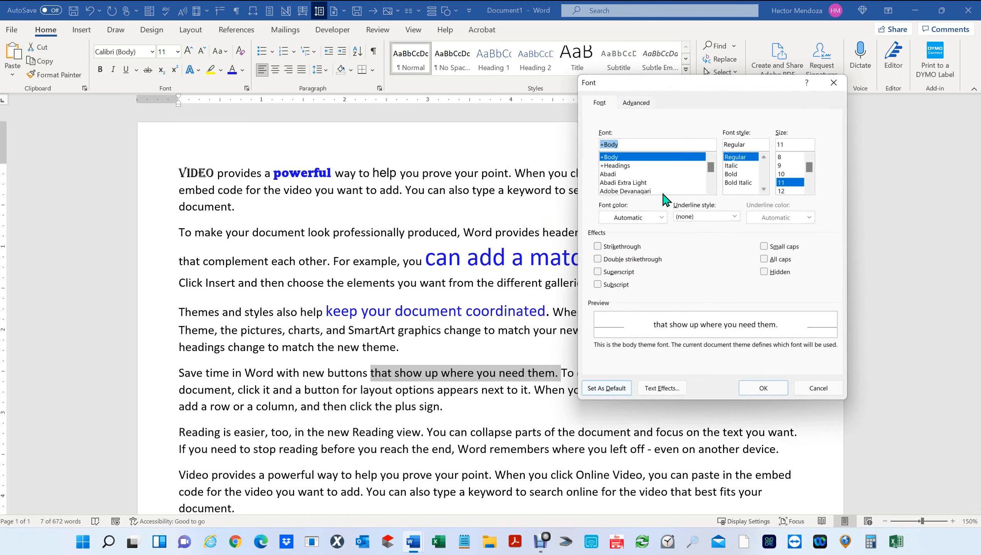
scroll(657, 170, "down", 2)
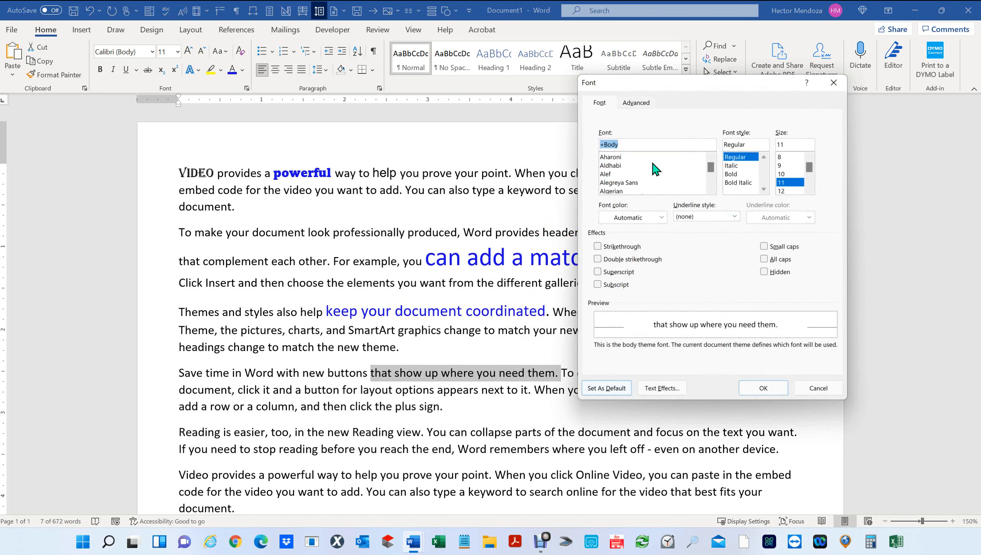
scroll(656, 167, "up", 2)
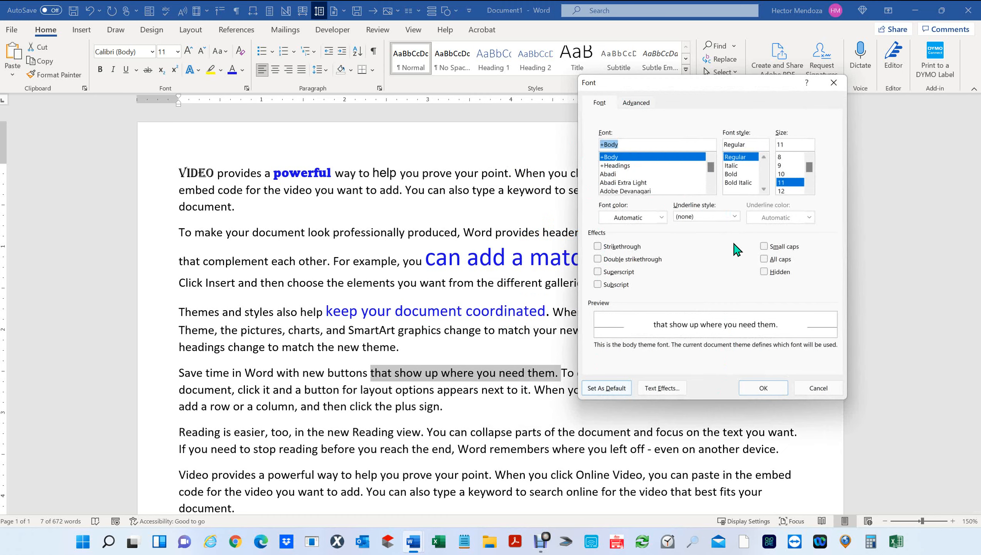
left_click(661, 218)
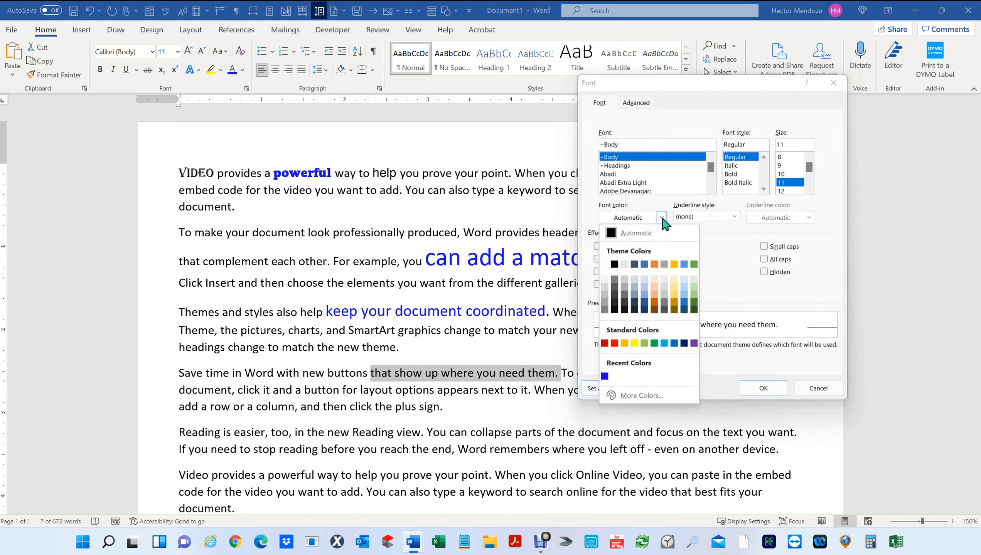
left_click(723, 255)
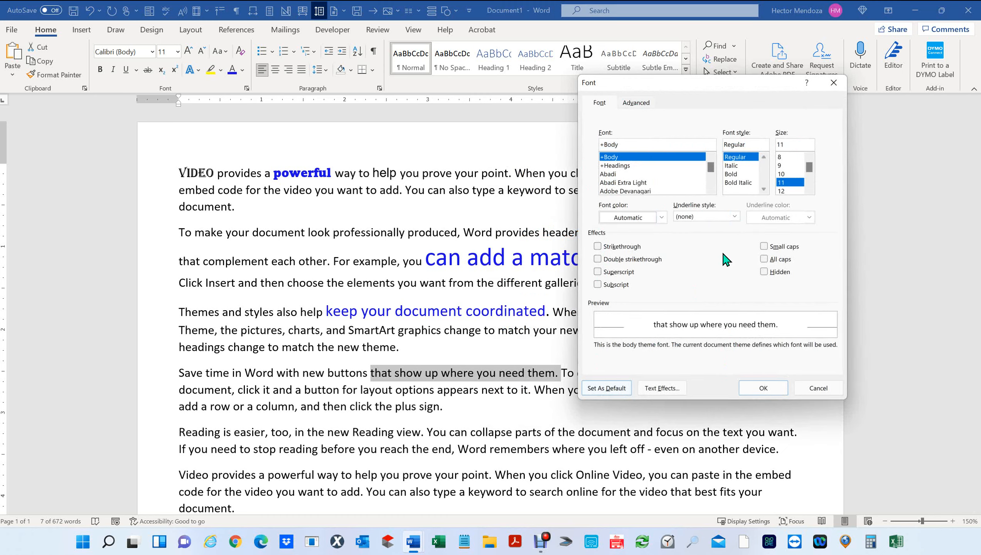
left_click(819, 388)
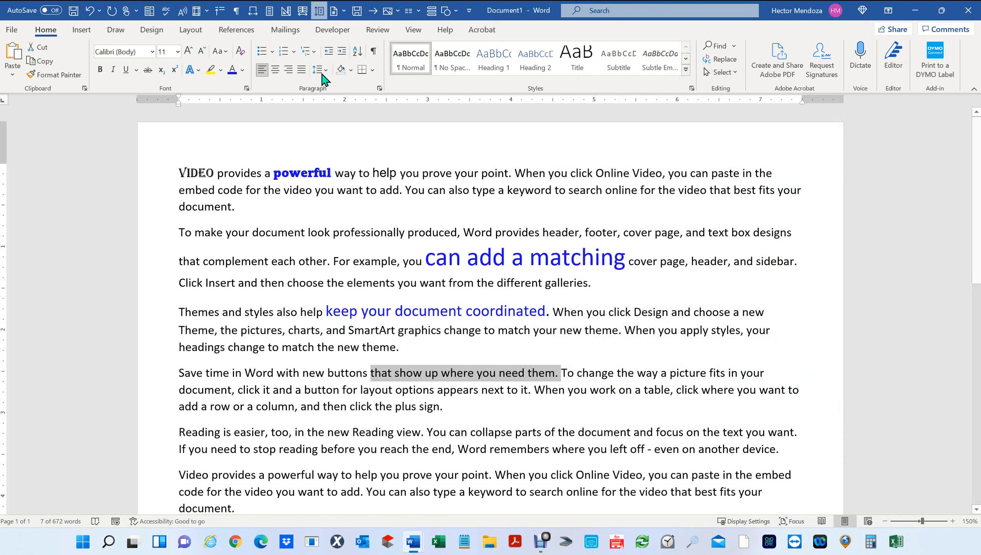
left_click(247, 88)
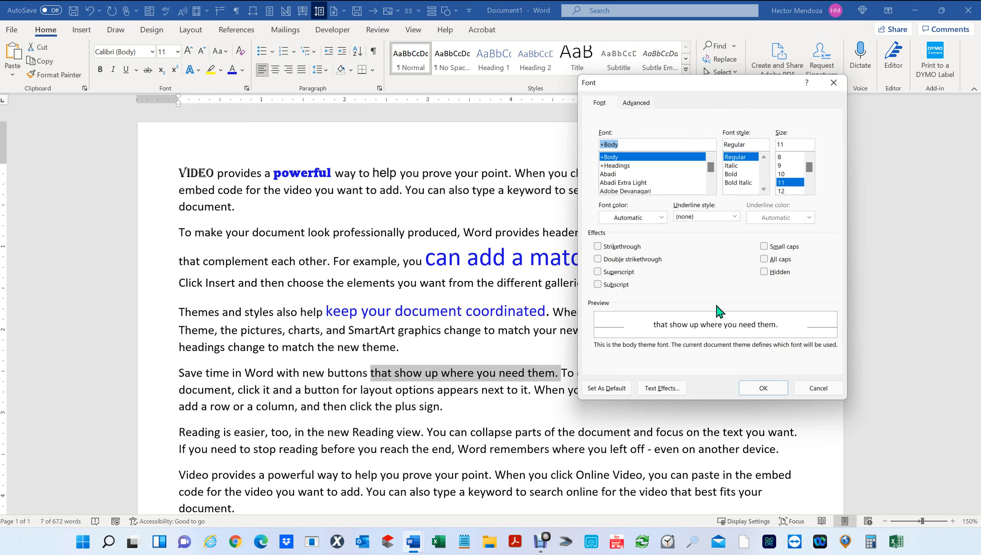
left_click(827, 390)
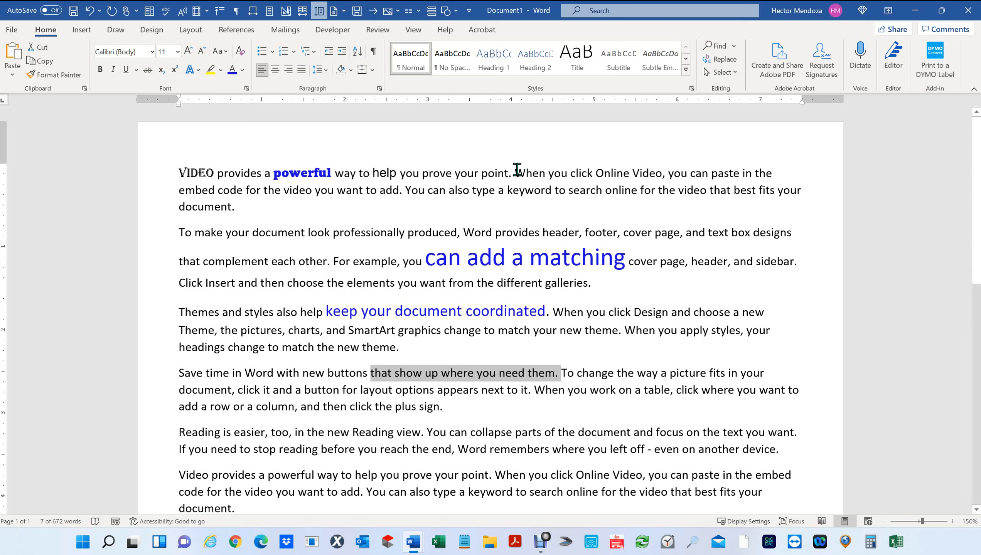
- Bold the "W" of "When" and the "y" of "you" in the first paragraph's second sentence
left_click_drag(516, 170, 526, 170)
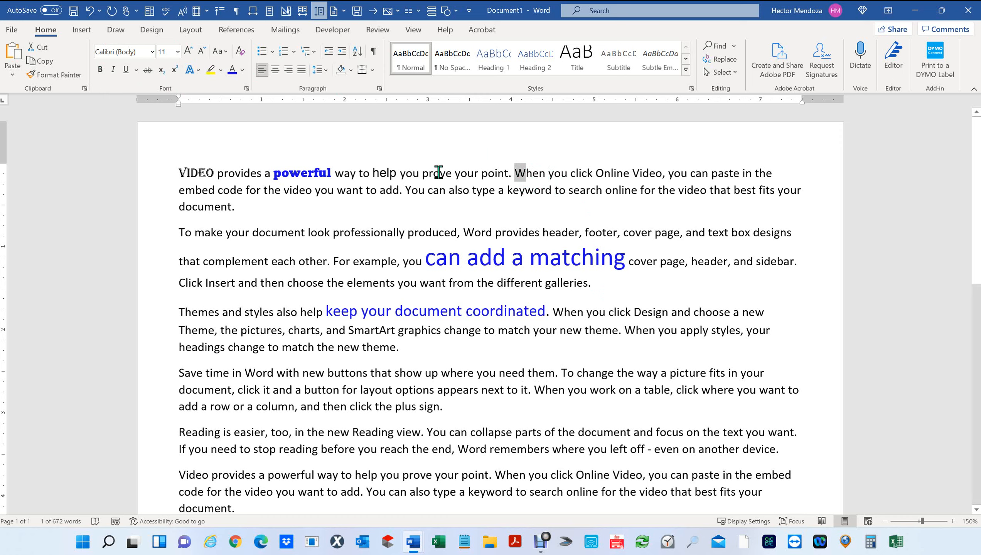
left_click(103, 73)
left_click(679, 234)
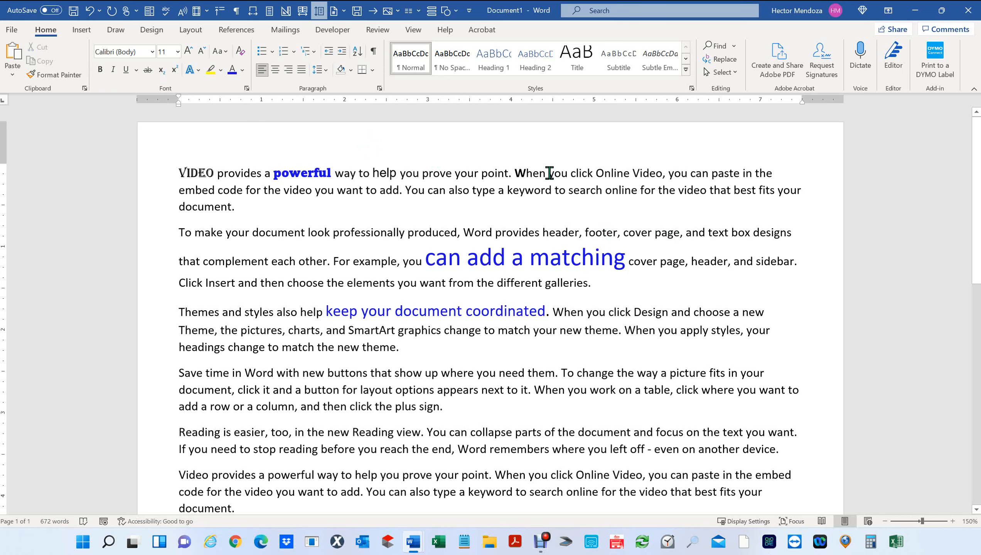
left_click_drag(548, 173, 555, 173)
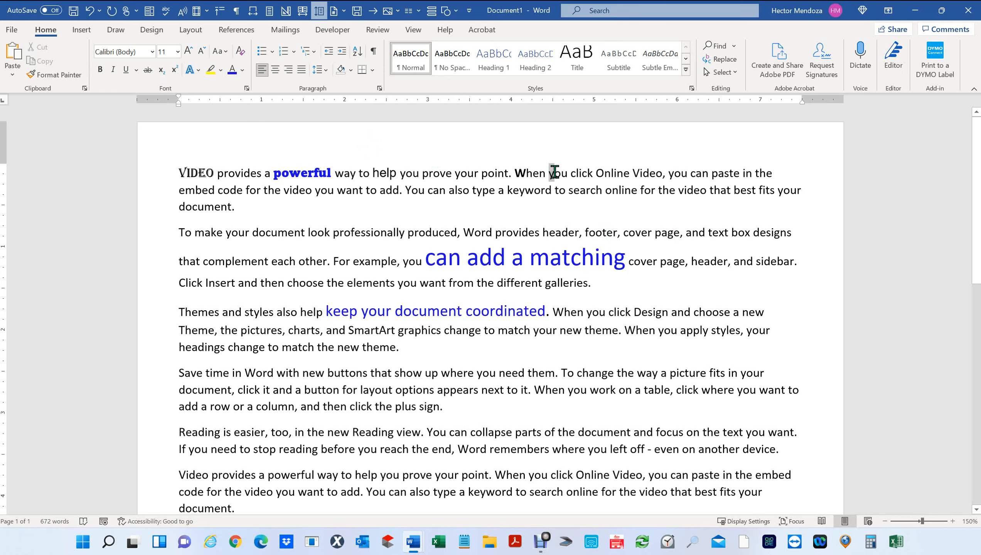
left_click(100, 69)
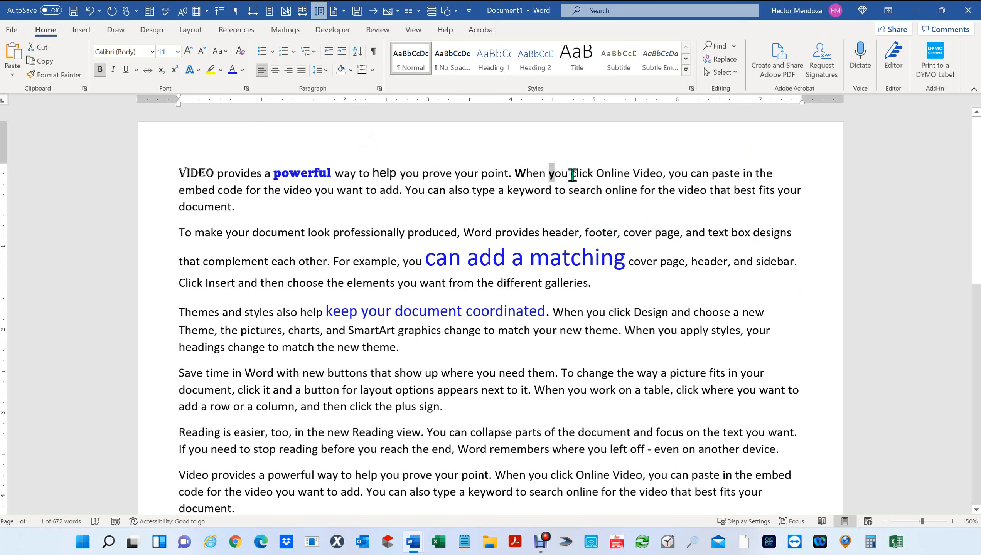
- Bold the first letters of "click", "Online", "Video", "you", "can" and "paste" in the first paragraph and color them with the custom blue
left_click_drag(571, 174, 576, 174)
left_click_drag(596, 172, 699, 174)
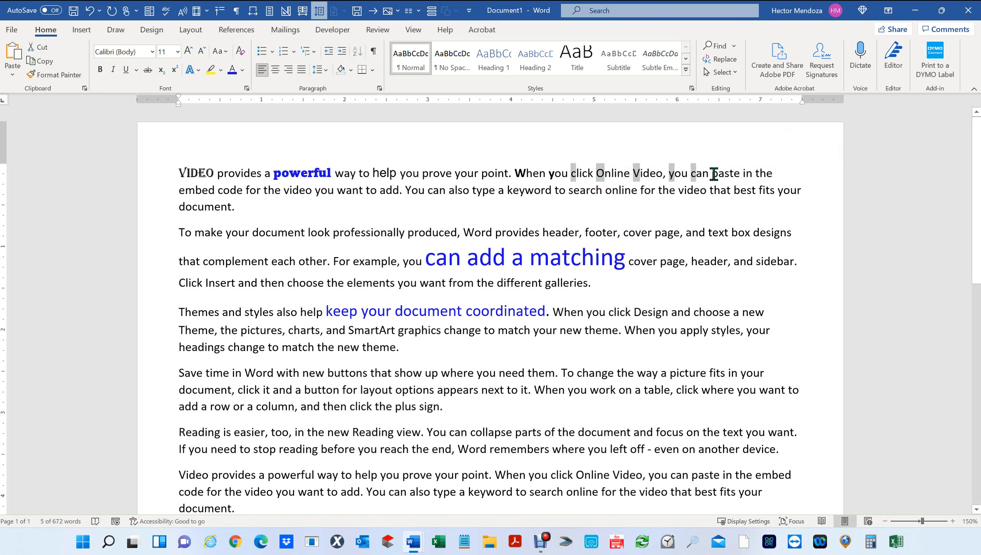
left_click_drag(713, 174, 717, 174)
left_click(100, 69)
left_click(233, 71)
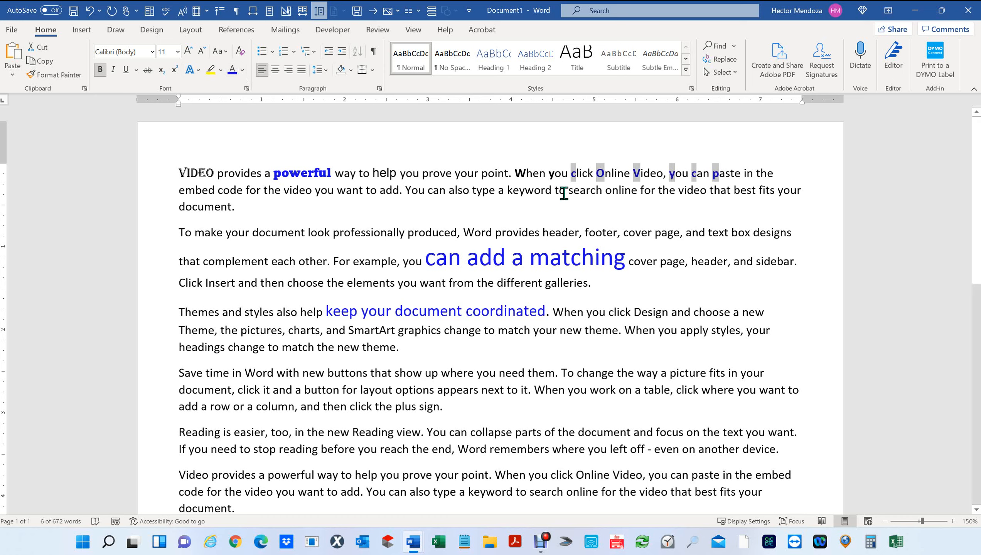
left_click(465, 230)
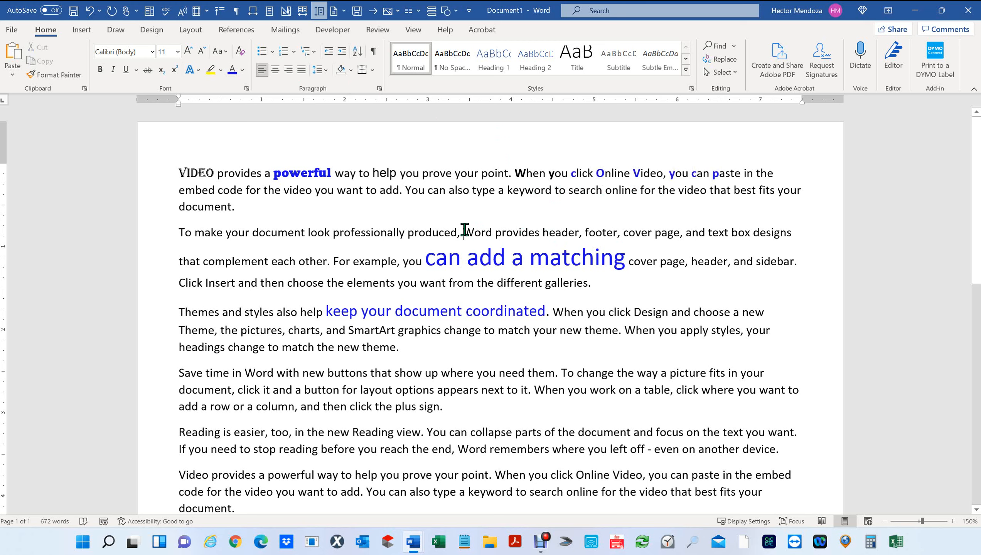
- Select "Word" in the second paragraph and review the Font dialog's style and effect options without applying changes
key("ctrl+d")
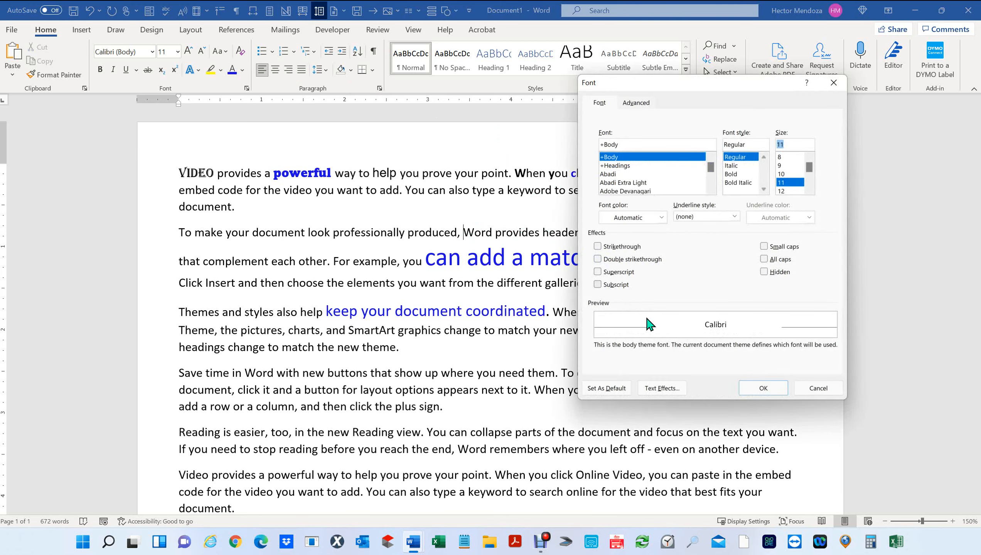
left_click(828, 392)
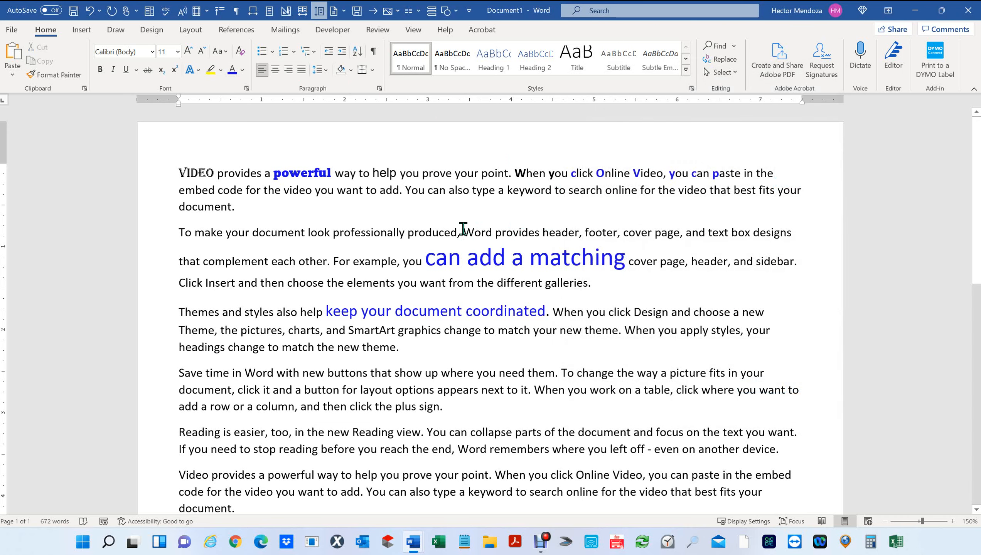
left_click_drag(464, 233, 489, 232)
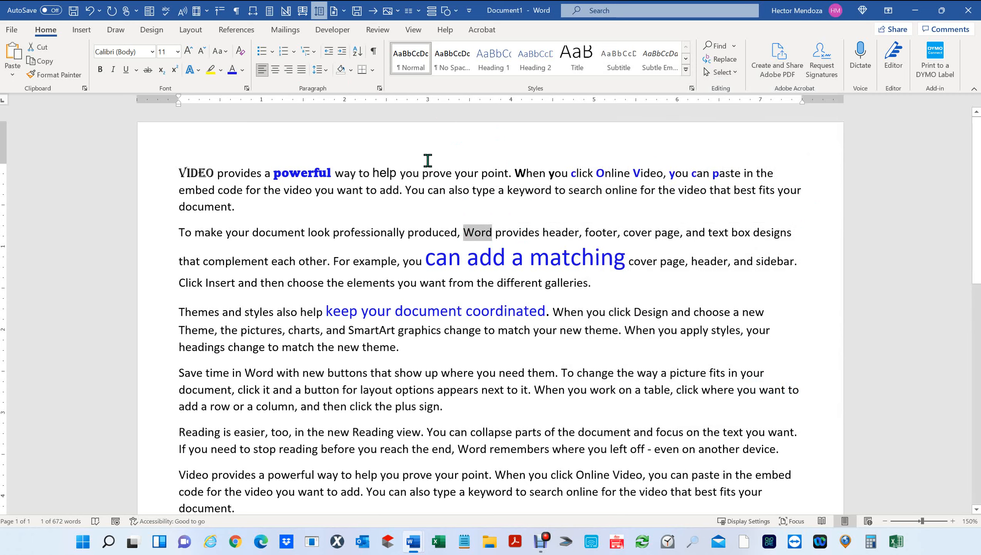
left_click(247, 89)
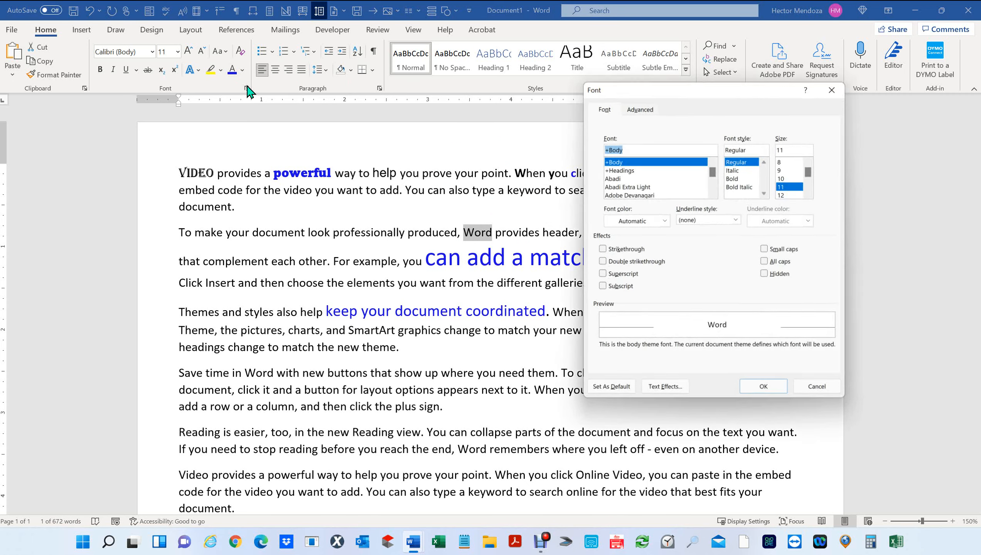
left_click(818, 388)
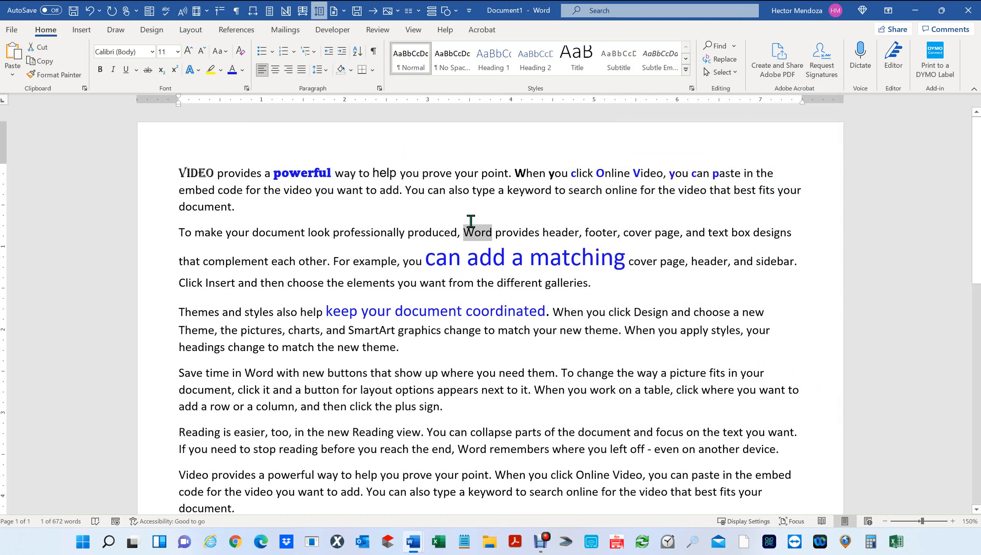
- Apply italic, underline and strikethrough to the selected "Word" in the second paragraph
left_click(113, 70)
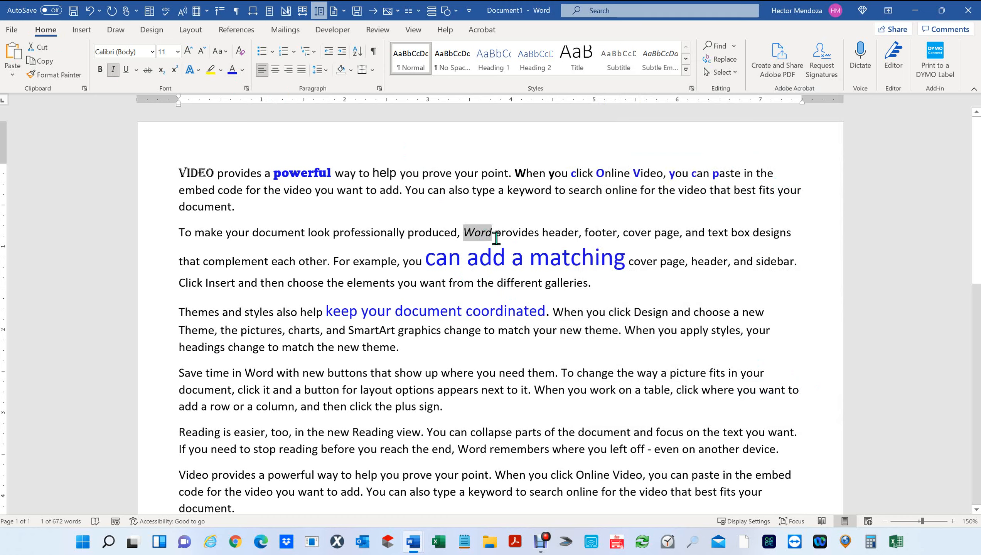
left_click(126, 71)
left_click(148, 72)
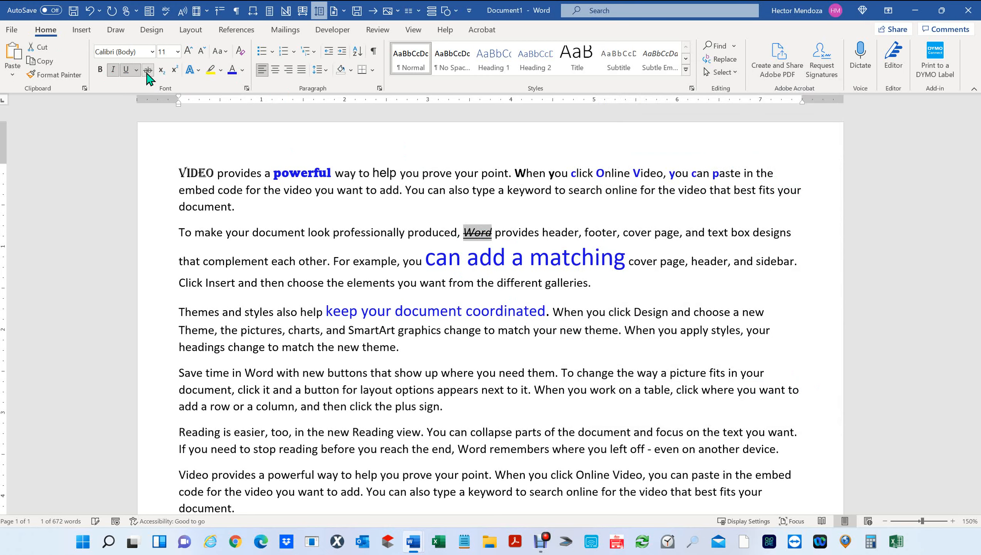
- Try subscript and superscript on "Word" in the second paragraph, toggling subscript repeatedly and leaving it off
left_click(161, 71)
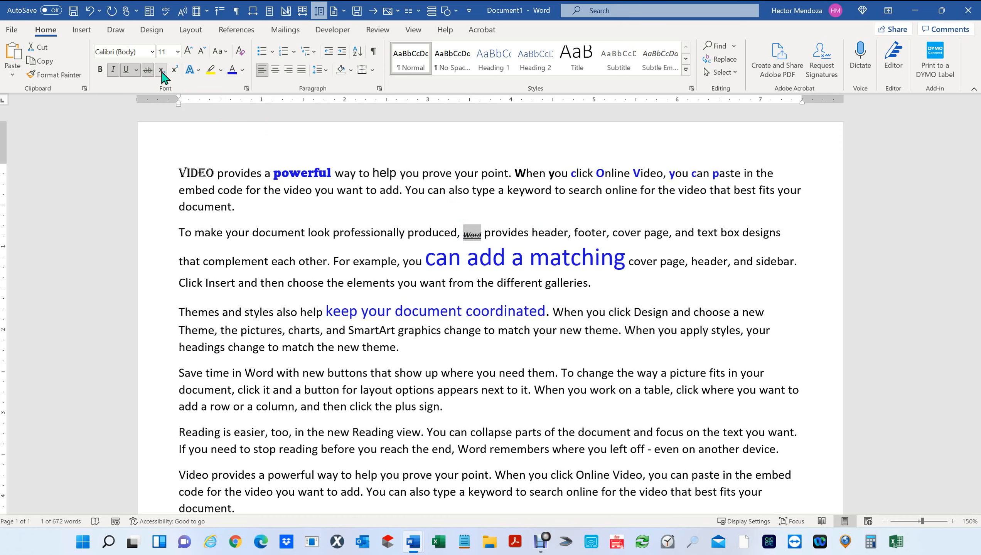
left_click(174, 70)
left_click(160, 71)
left_click(161, 71)
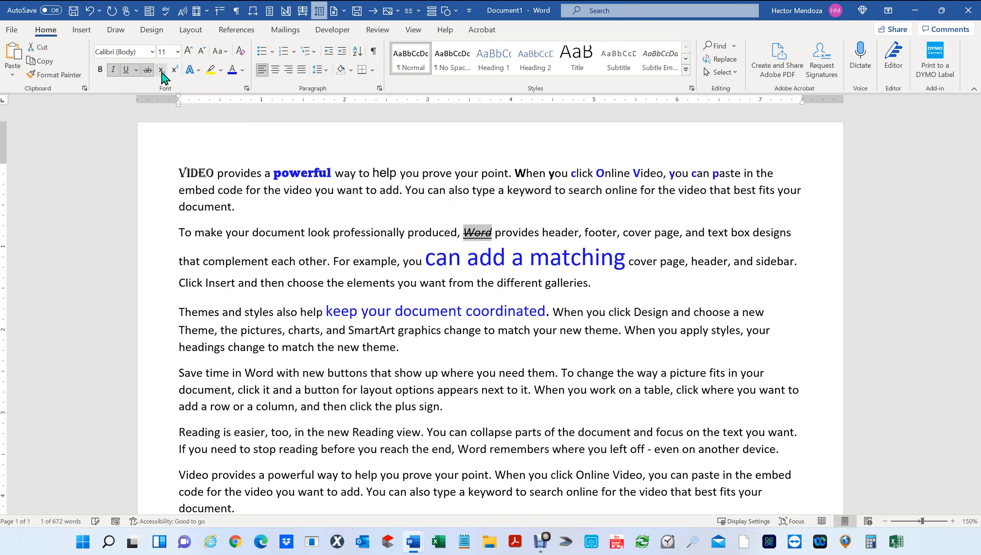
left_click(162, 73)
left_click(161, 72)
left_click(162, 73)
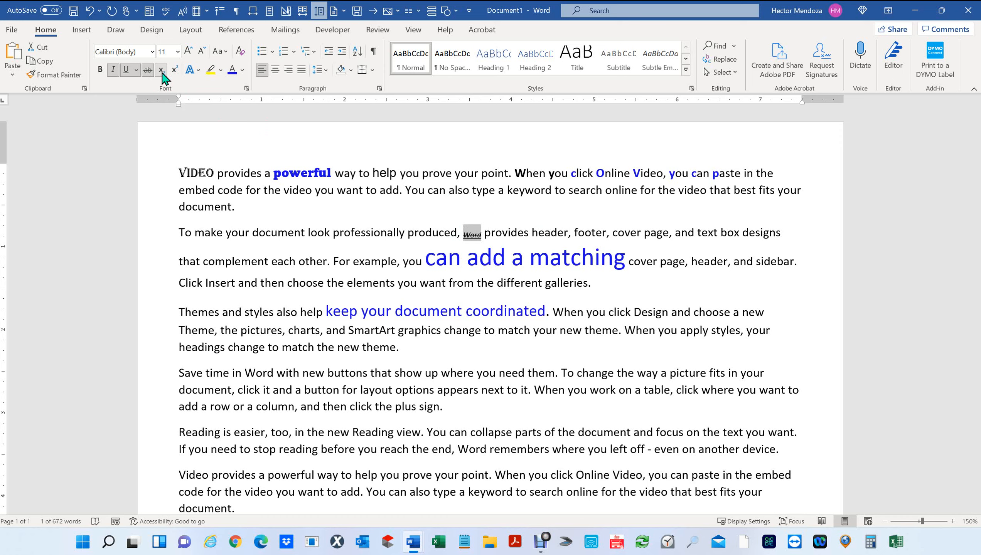
left_click(161, 71)
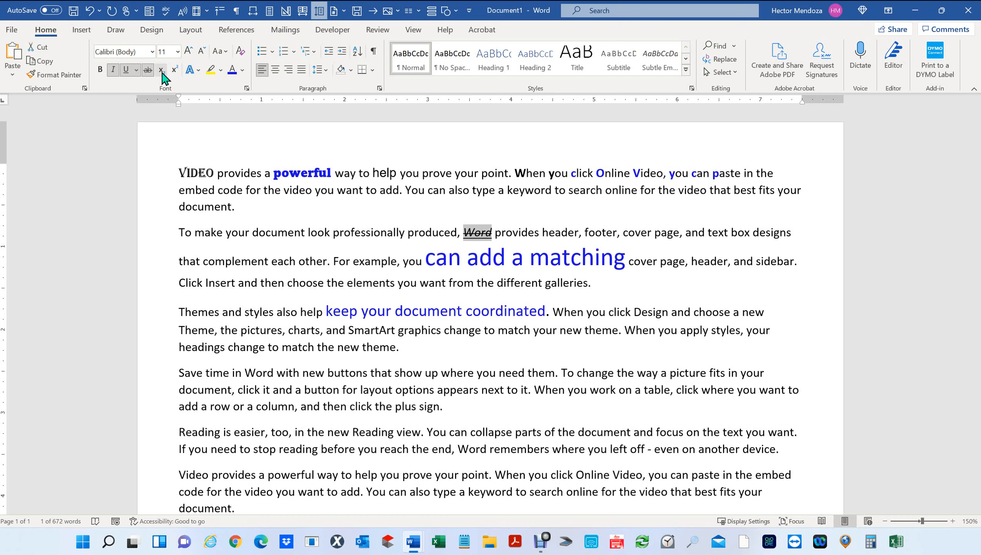
left_click(160, 71)
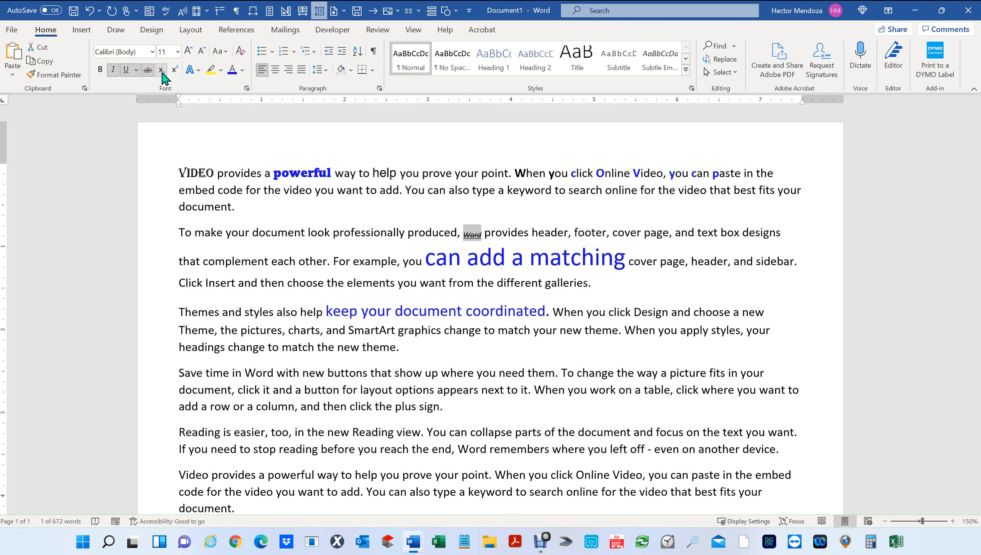
left_click(161, 72)
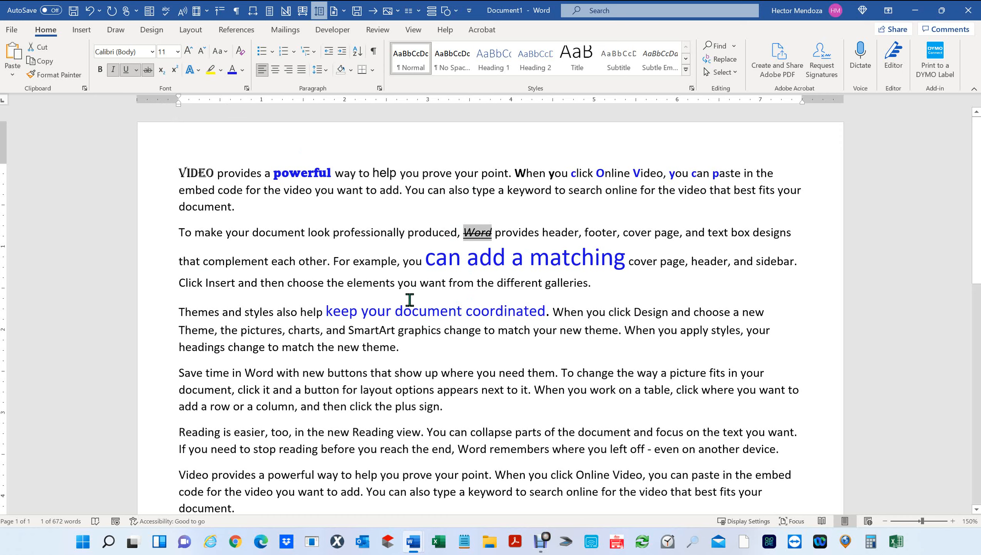
- Select "can add a matching" and preview the outline, shadow, reflection and glow text effects without applying any
left_click_drag(426, 260, 625, 260)
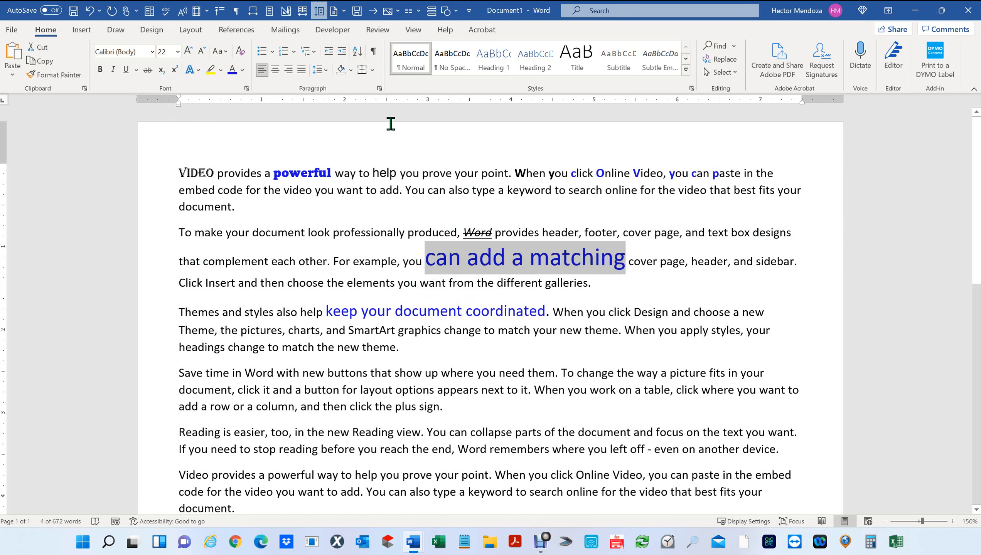
left_click(200, 71)
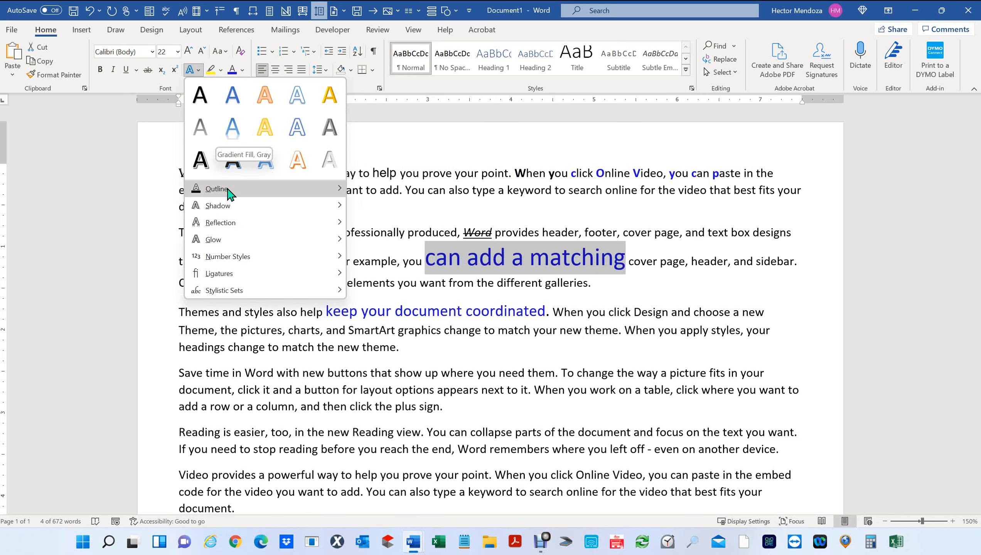
mouse_move(230, 193)
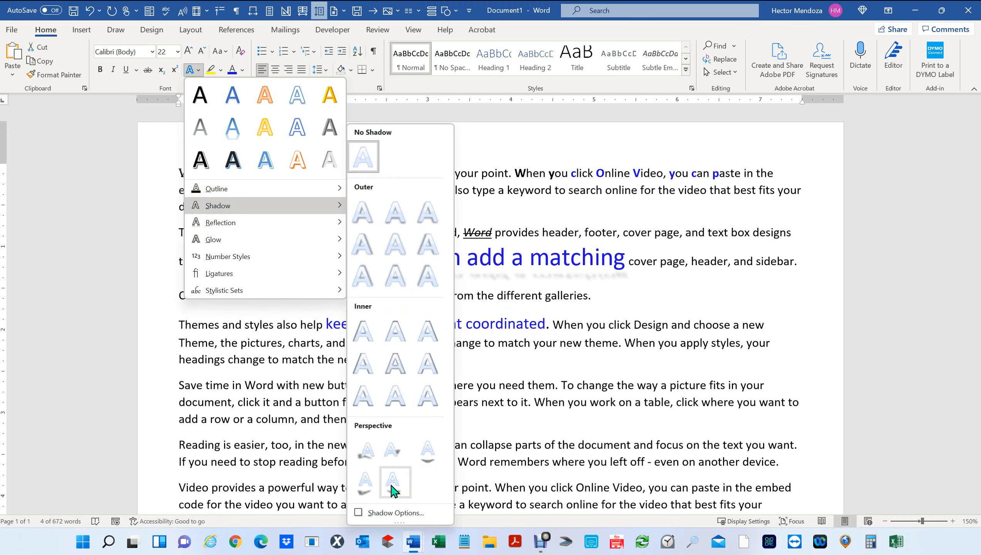
mouse_move(254, 222)
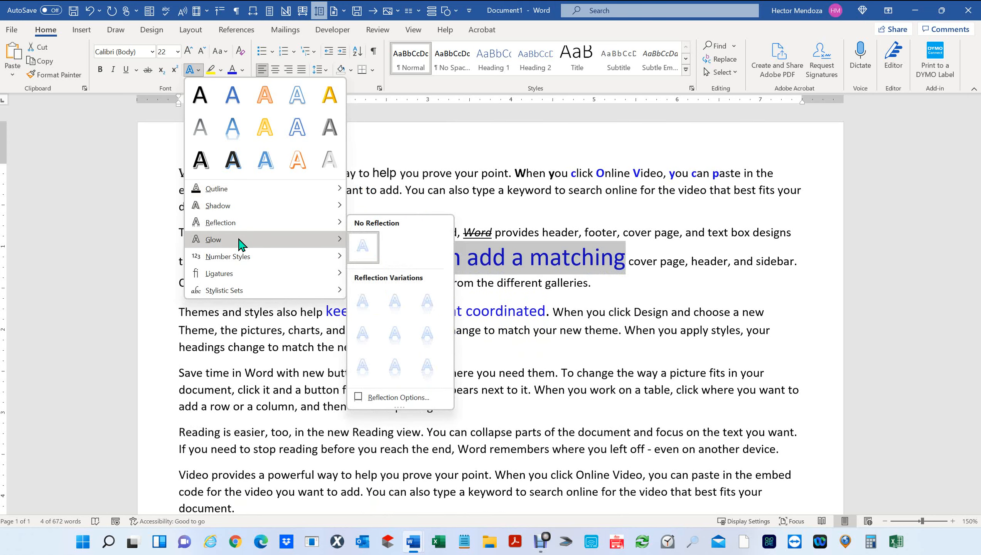
mouse_move(241, 242)
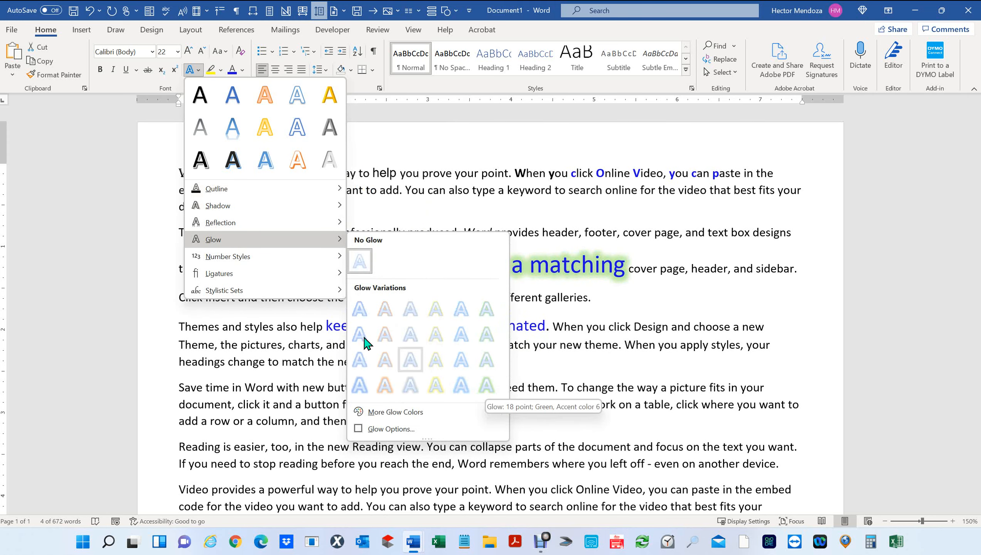
mouse_move(258, 260)
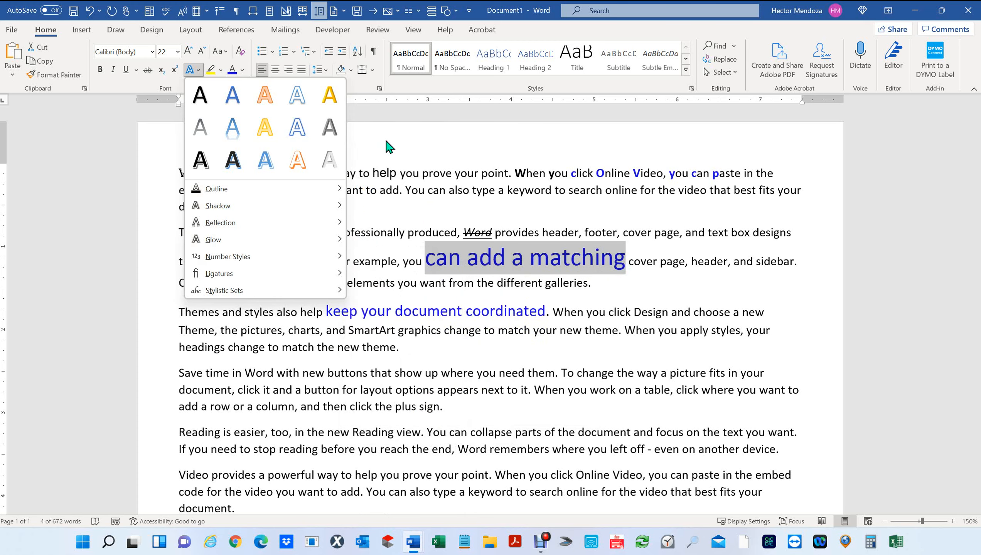
left_click(389, 147)
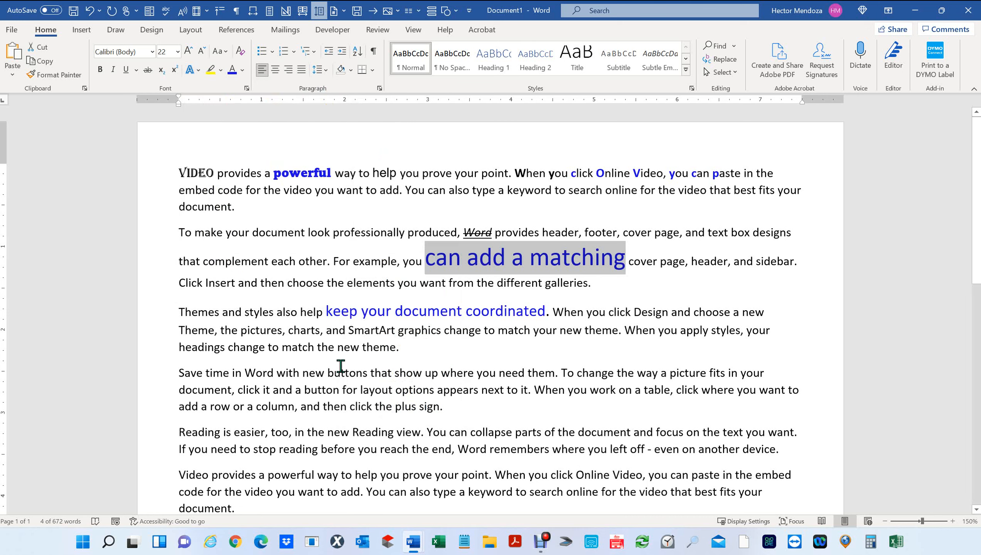
- Highlight the "S" of "Save" and the word "Word" in yellow in the fourth paragraph
scroll(396, 378, "down", 1)
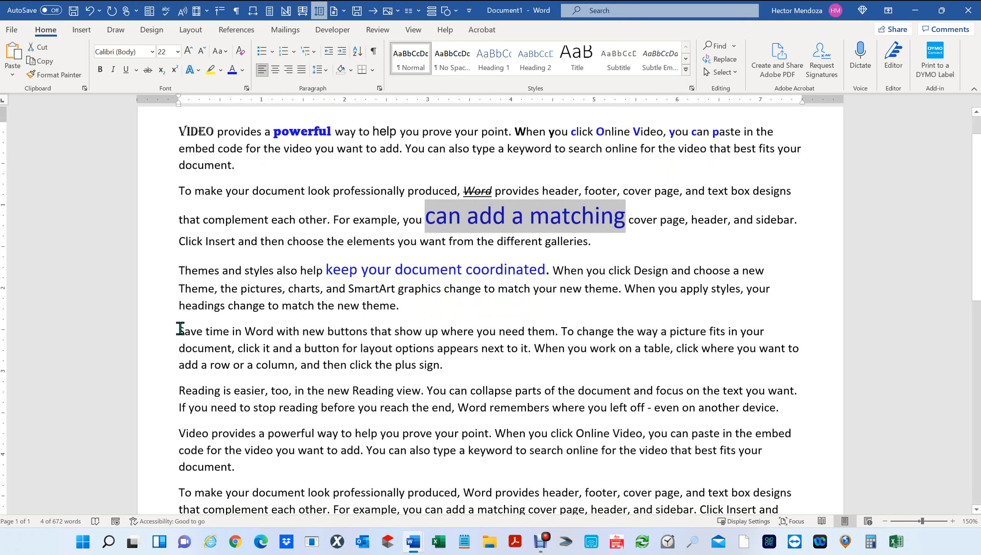
left_click_drag(179, 330, 185, 331)
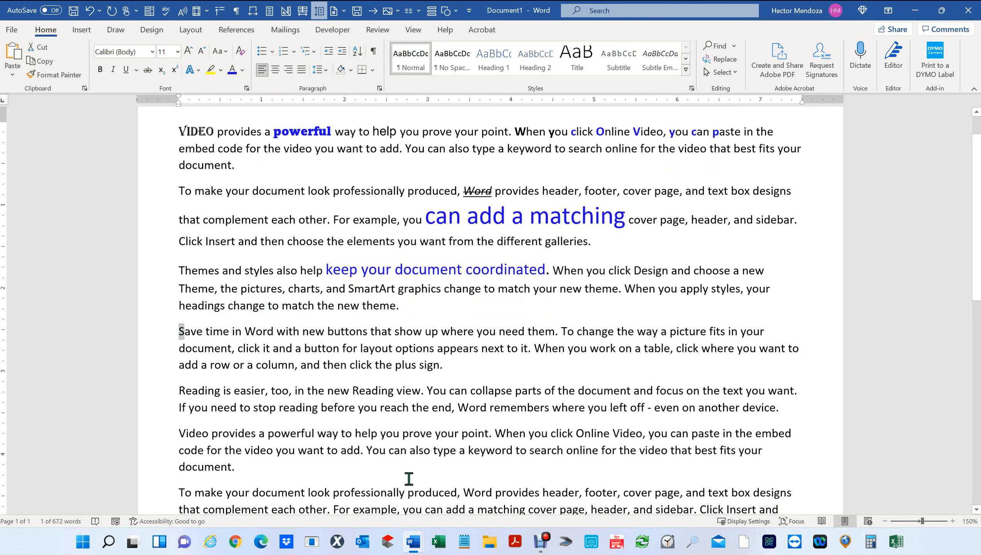
left_click(212, 70)
left_click(339, 331)
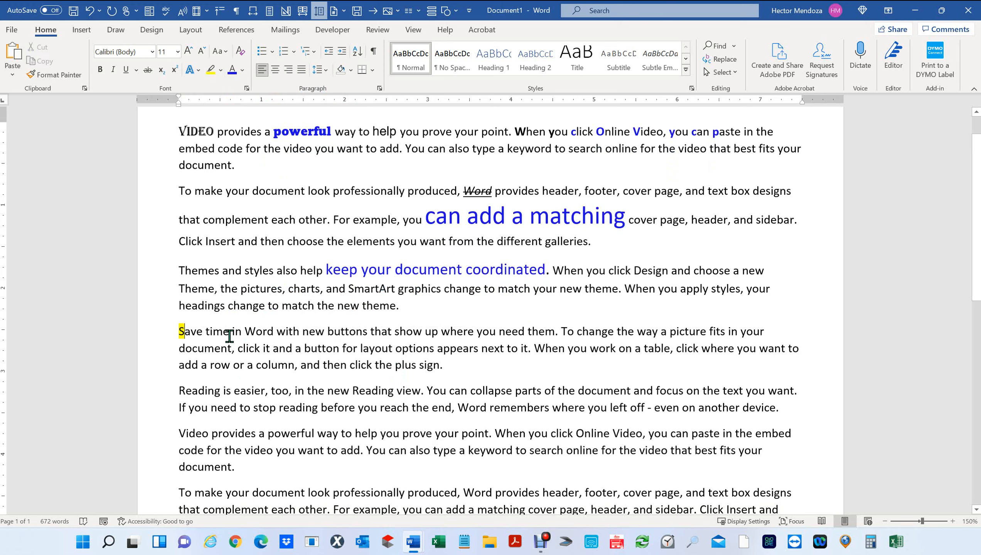
double_click(258, 331)
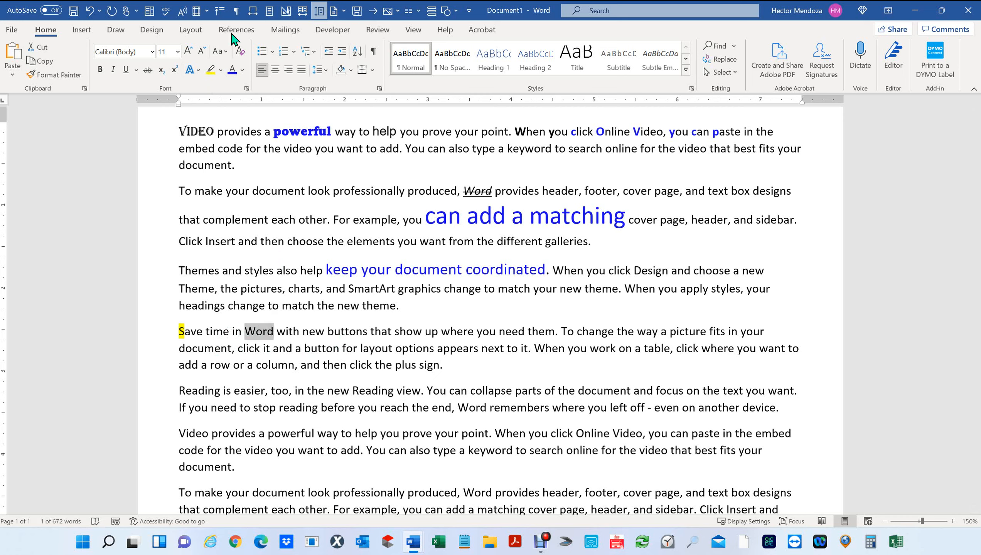
left_click(210, 70)
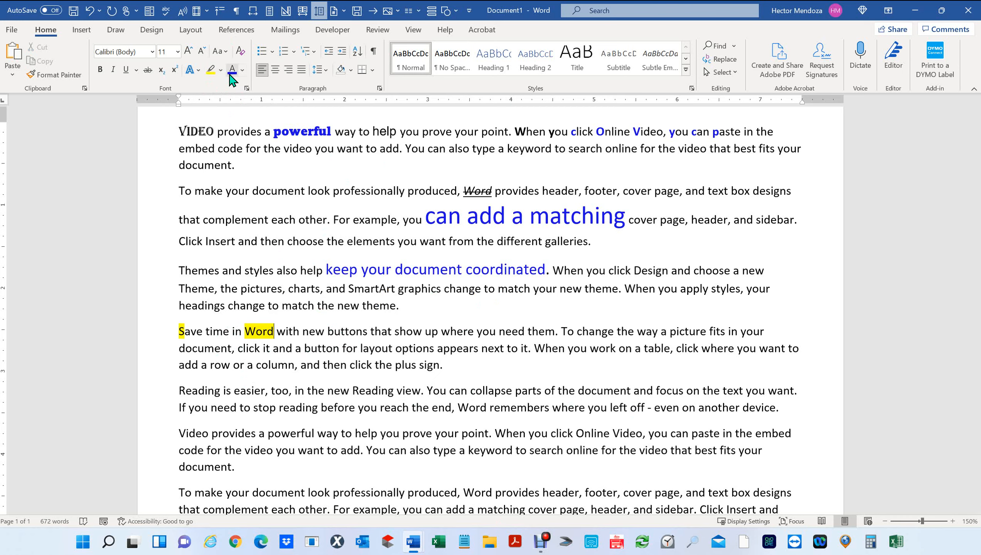
- Shade the word "buttons" in the fourth paragraph with a pink picked from the additional standard colors
left_click_drag(327, 330, 368, 330)
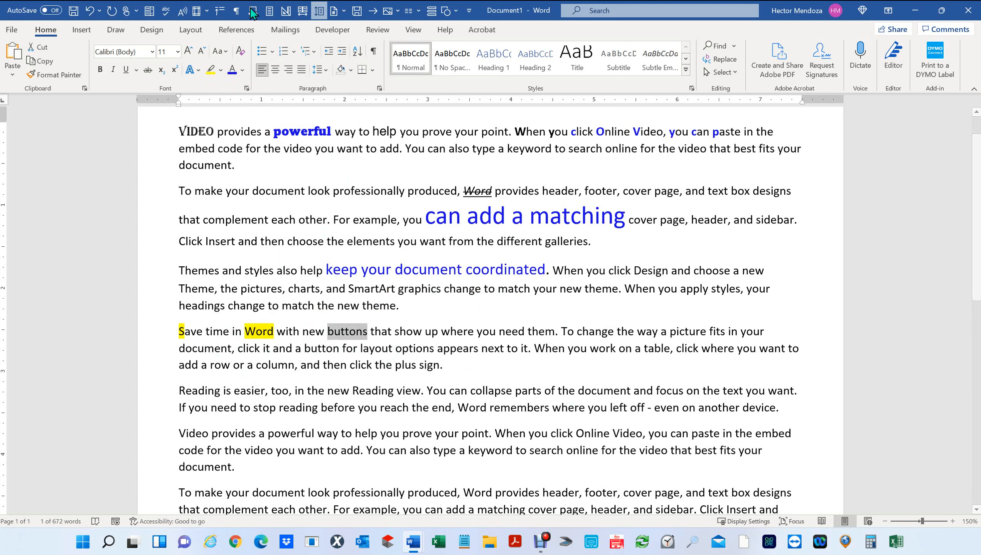
left_click(221, 71)
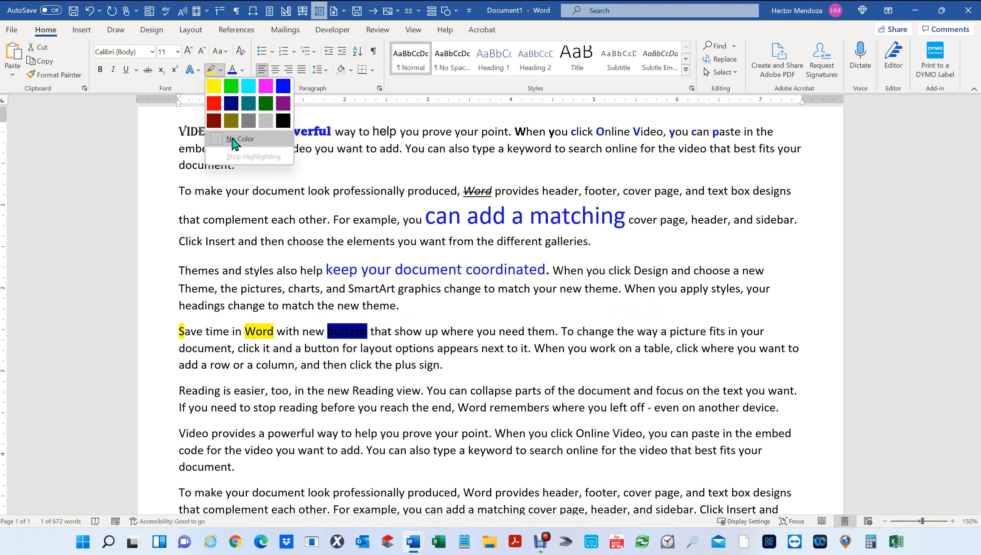
left_click(350, 71)
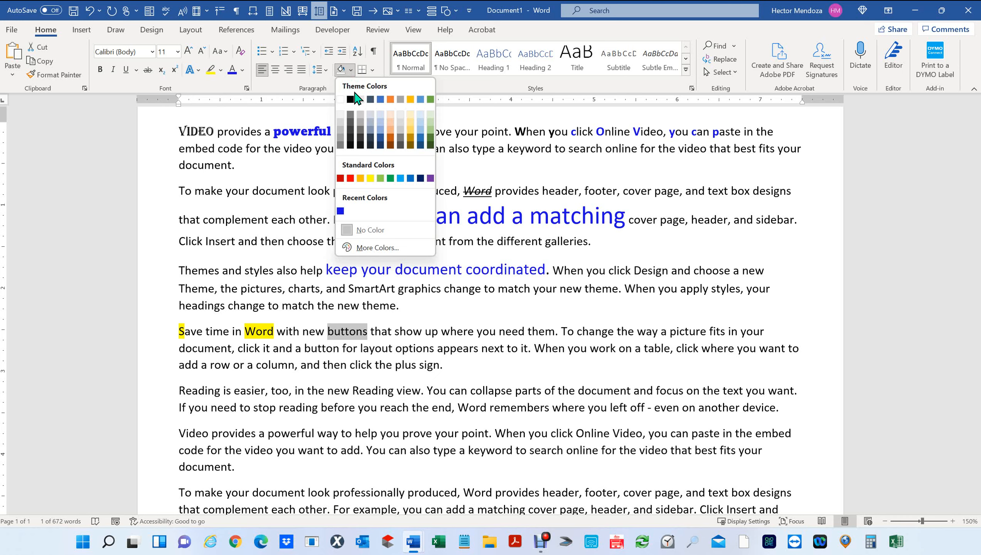
left_click(378, 247)
left_click(529, 302)
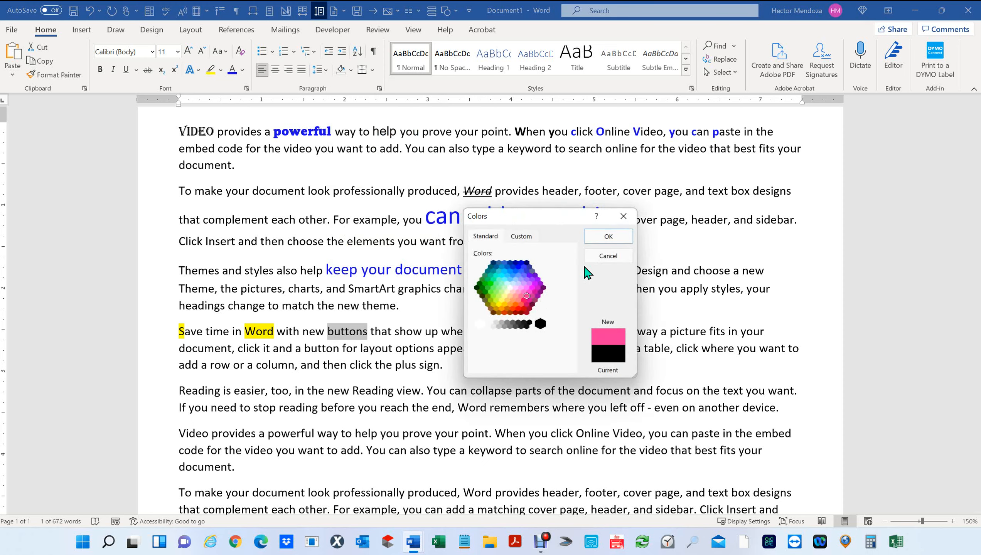
left_click(608, 240)
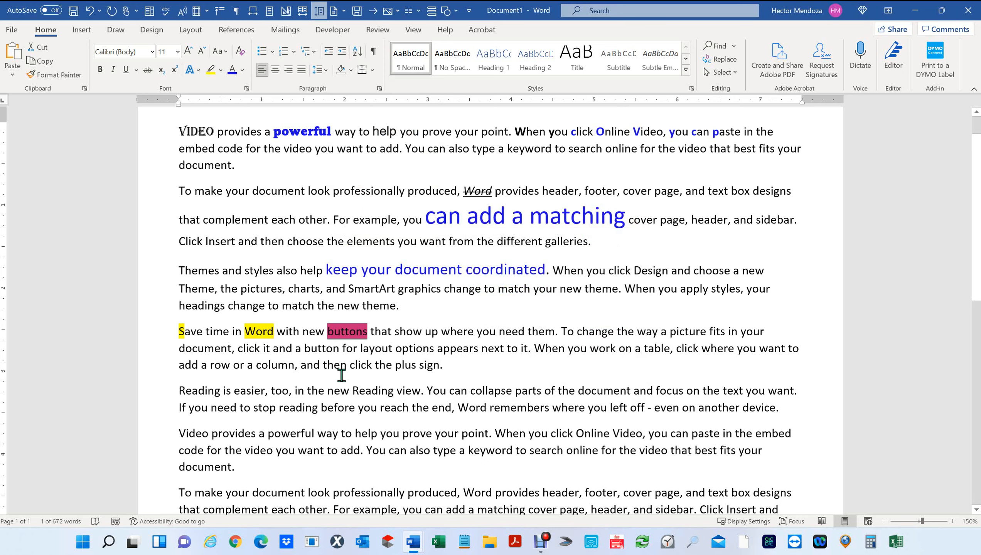
left_click(343, 410)
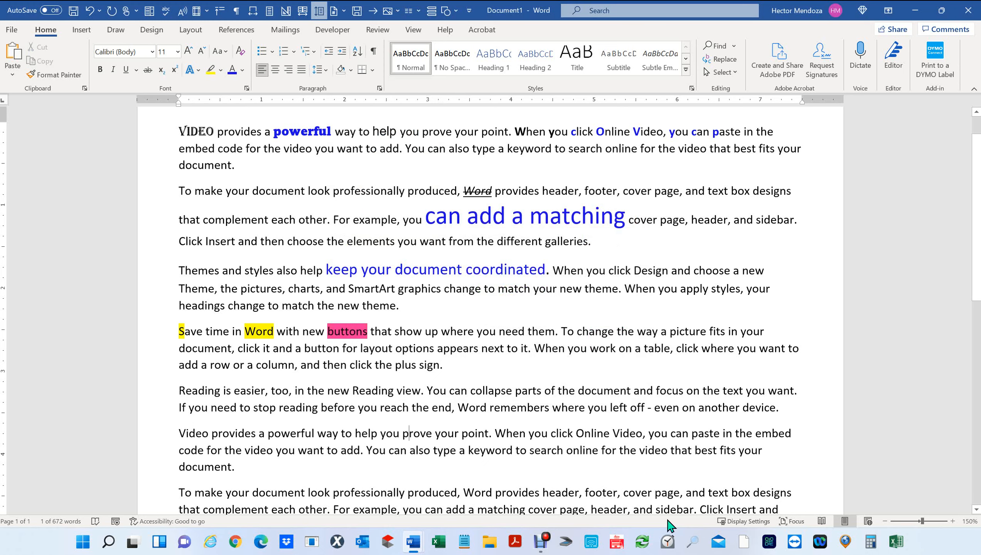
- Shade the word "where" in the fourth paragraph with the recently used blue
left_click(221, 70)
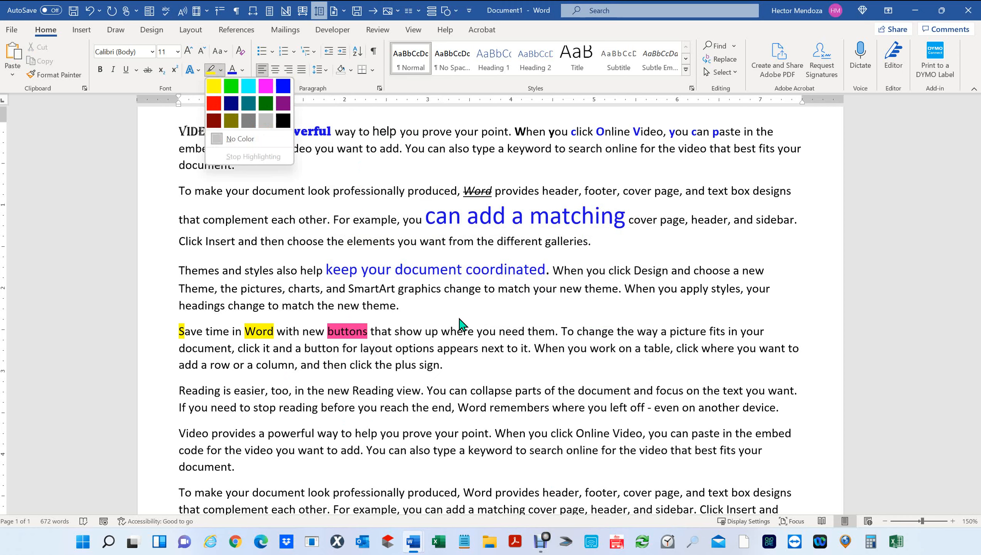
left_click(445, 328)
left_click_drag(441, 327, 478, 329)
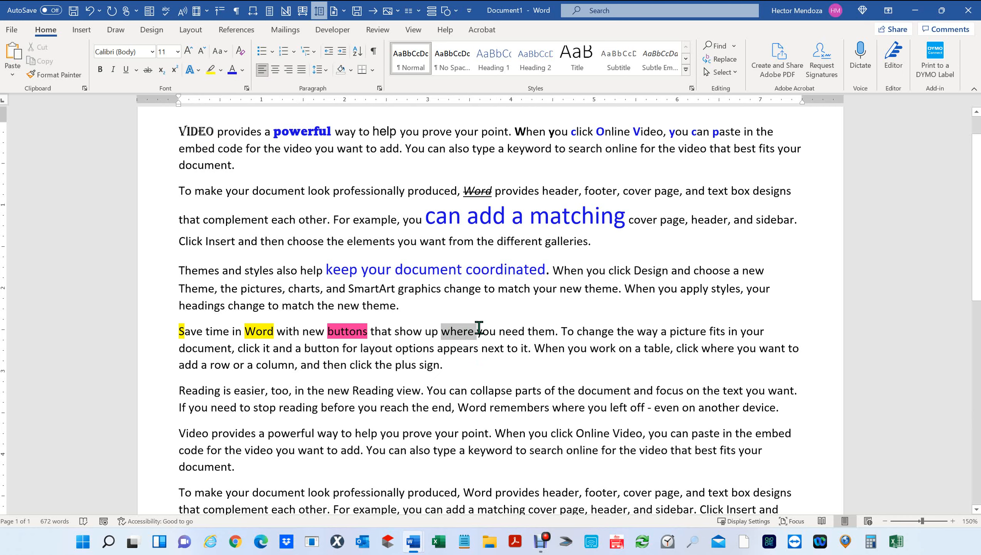
left_click(351, 71)
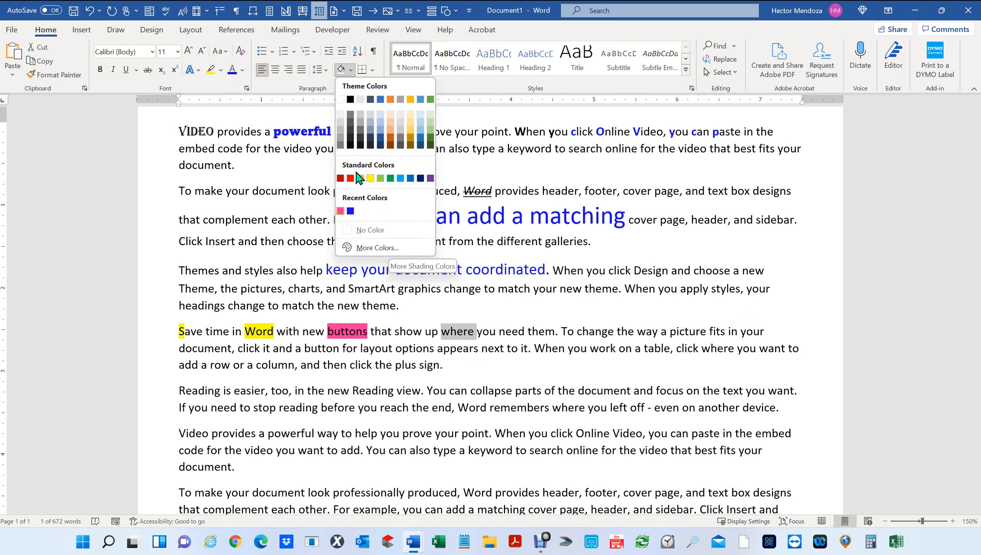
left_click(351, 212)
left_click(499, 381)
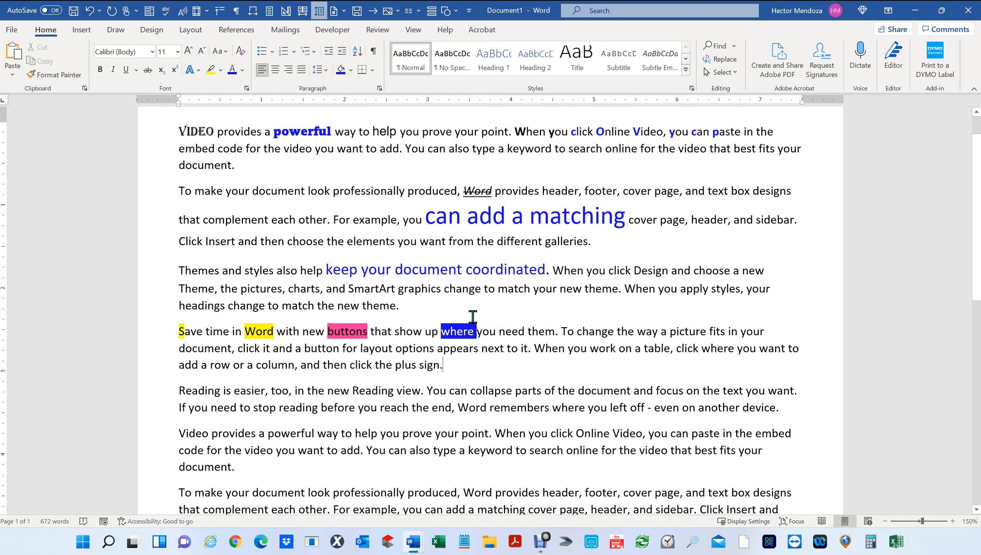
- Apply a double underline to the first line of the fifth paragraph, "Reading is easier" through "the text you want."
left_click(136, 71)
left_click(137, 73)
left_click_drag(180, 386, 800, 384)
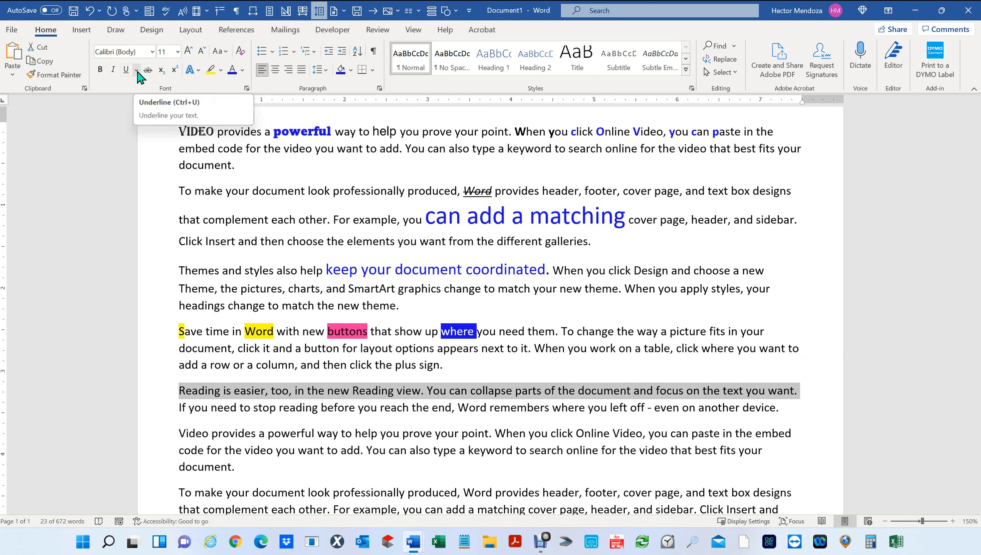
left_click(137, 70)
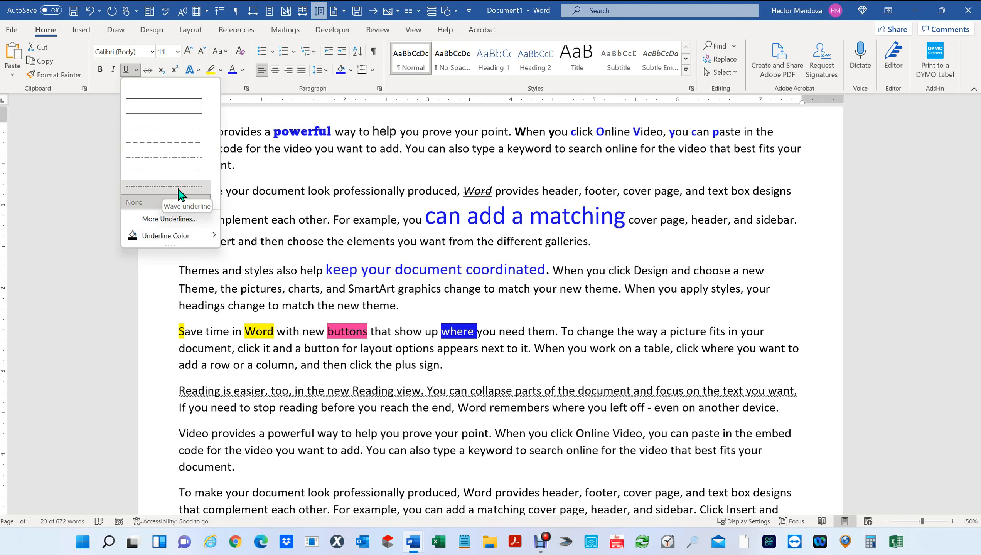
left_click(187, 102)
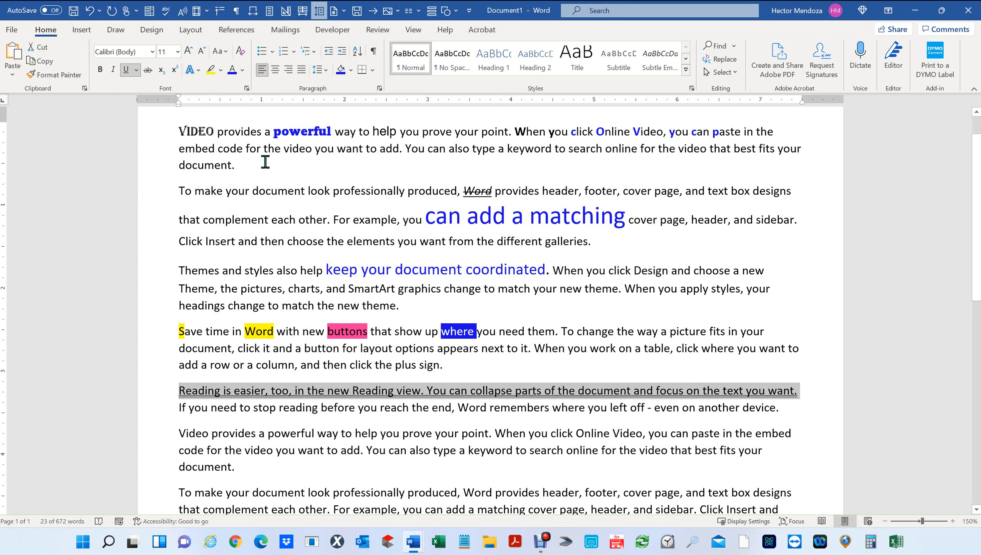
- Change the underline color of the fifth paragraph's first line to the standard green
left_click(136, 70)
mouse_move(160, 241)
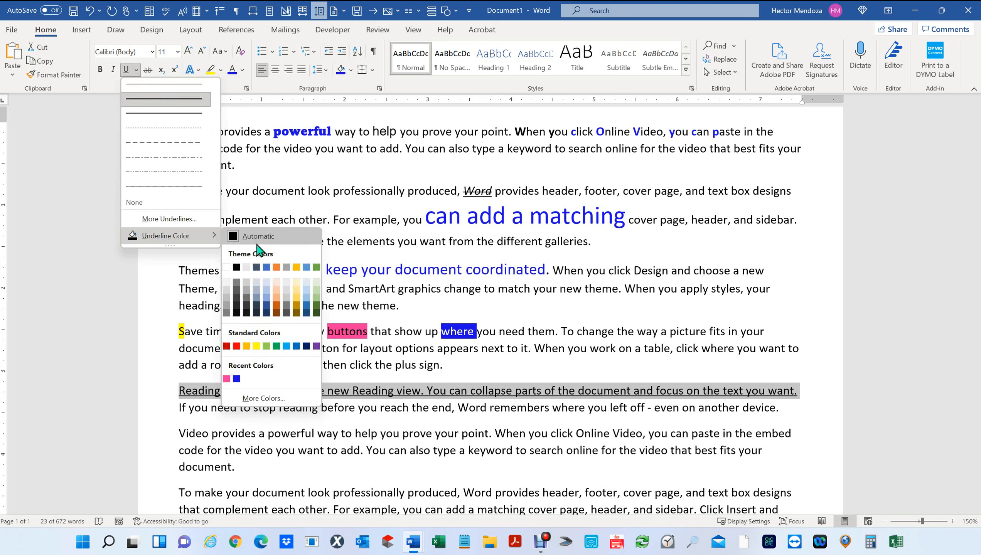
left_click(276, 346)
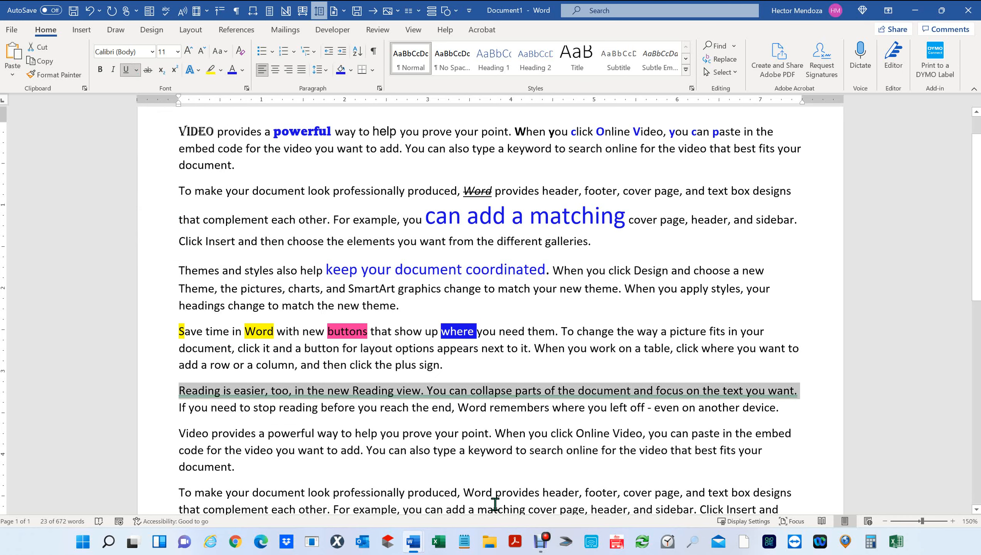
left_click(447, 454)
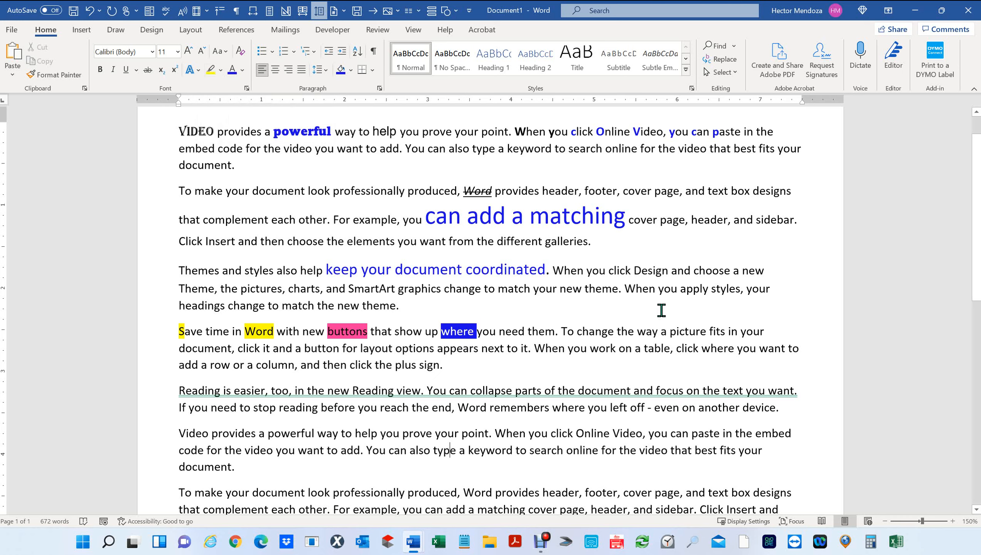
- Try the UPPERCASE, lowercase, Capitalize Each Word and Sentence case options on "When" in the third paragraph
left_click_drag(552, 268, 587, 269)
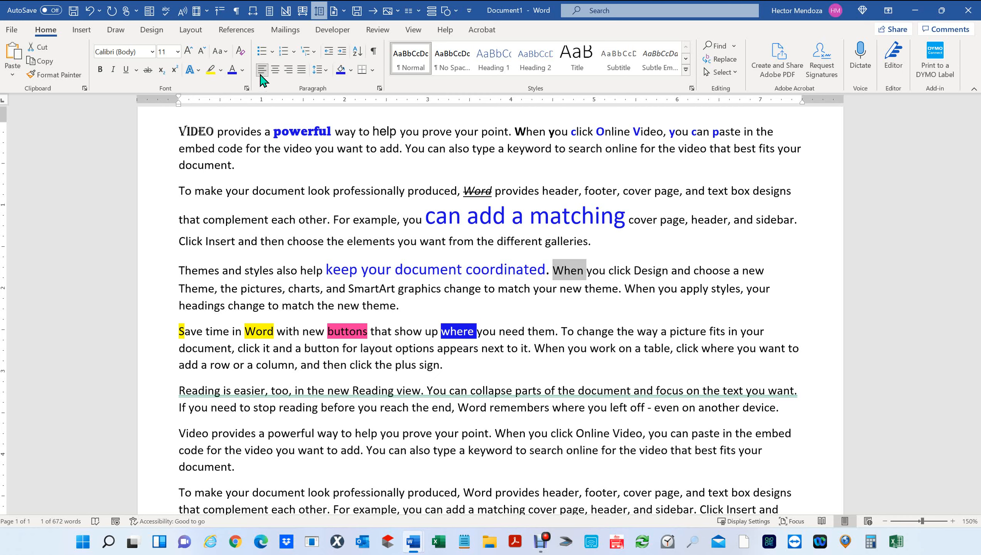
left_click(225, 52)
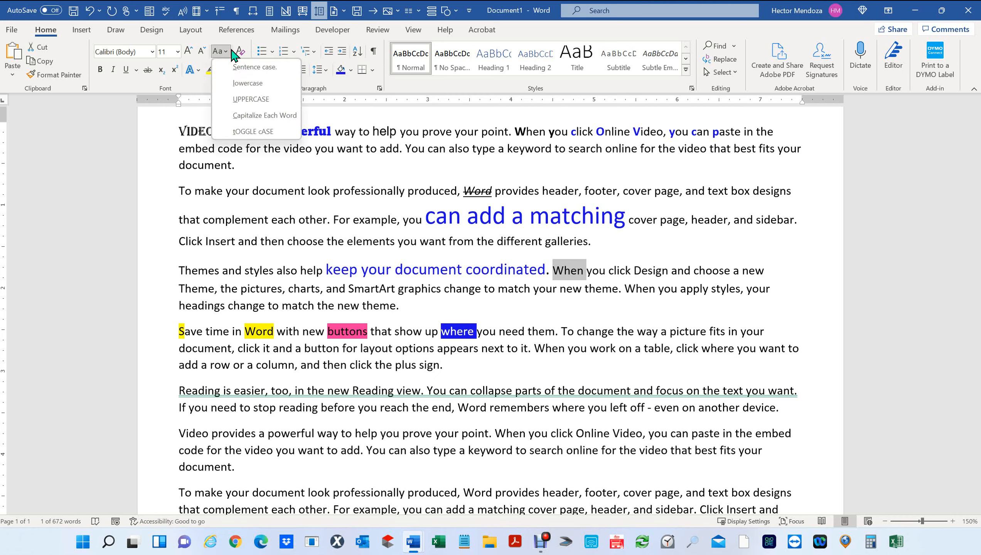
left_click(265, 99)
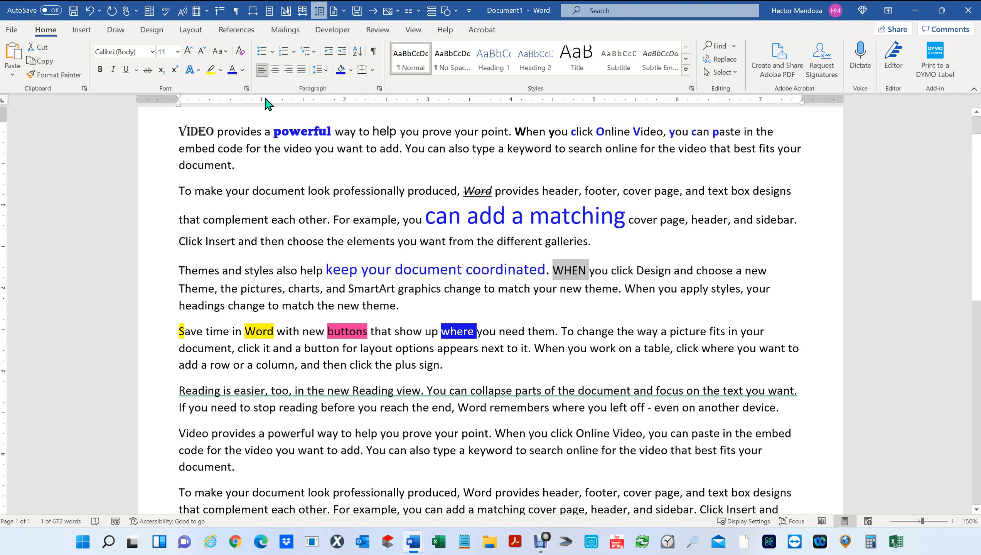
left_click(227, 51)
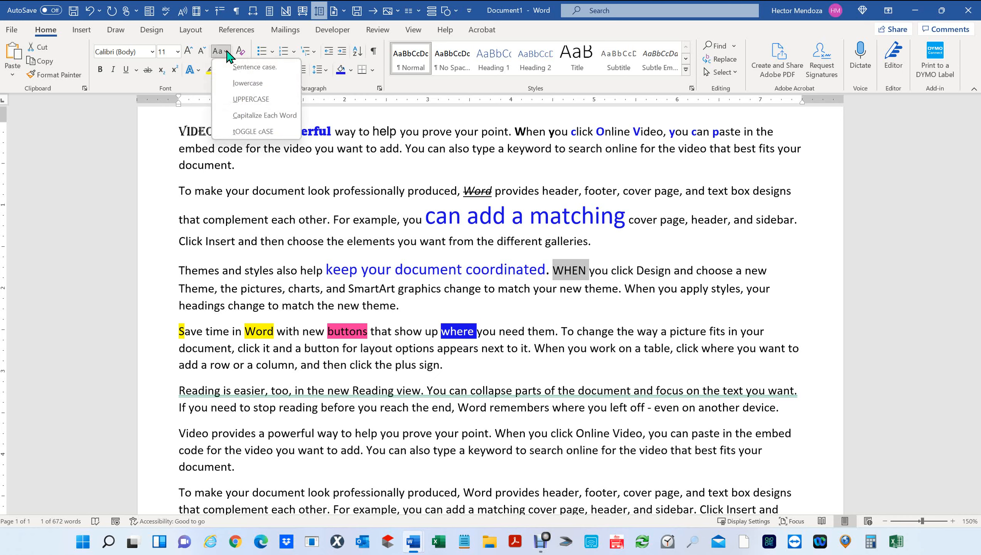
left_click(258, 86)
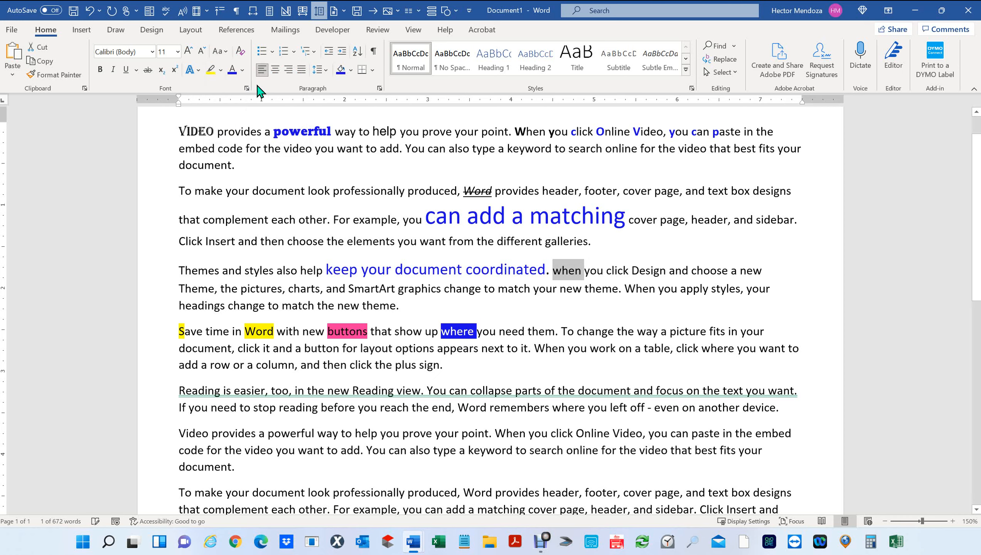
left_click(226, 52)
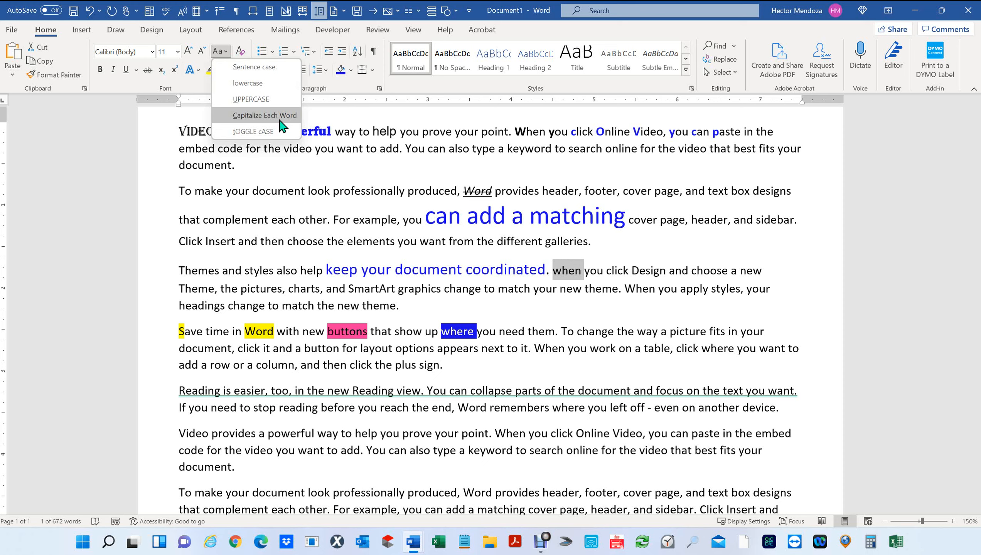
left_click(265, 115)
left_click(225, 51)
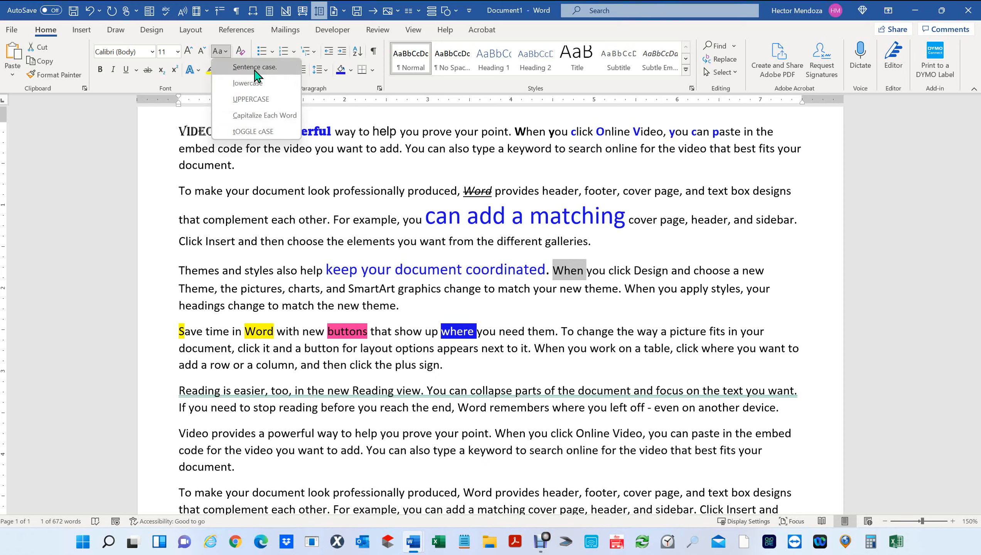
left_click(255, 69)
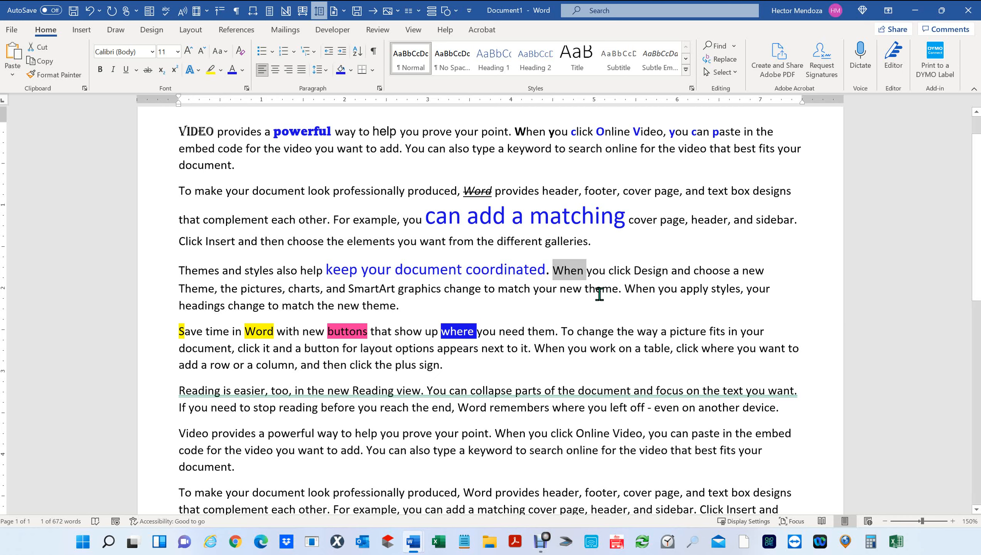
- Increase the font size of "When" in the third paragraph step by step to 36
left_click(188, 52)
left_click(188, 52)
left_click(188, 51)
left_click(188, 51)
left_click(188, 52)
left_click(188, 52)
left_click(188, 52)
left_click(189, 52)
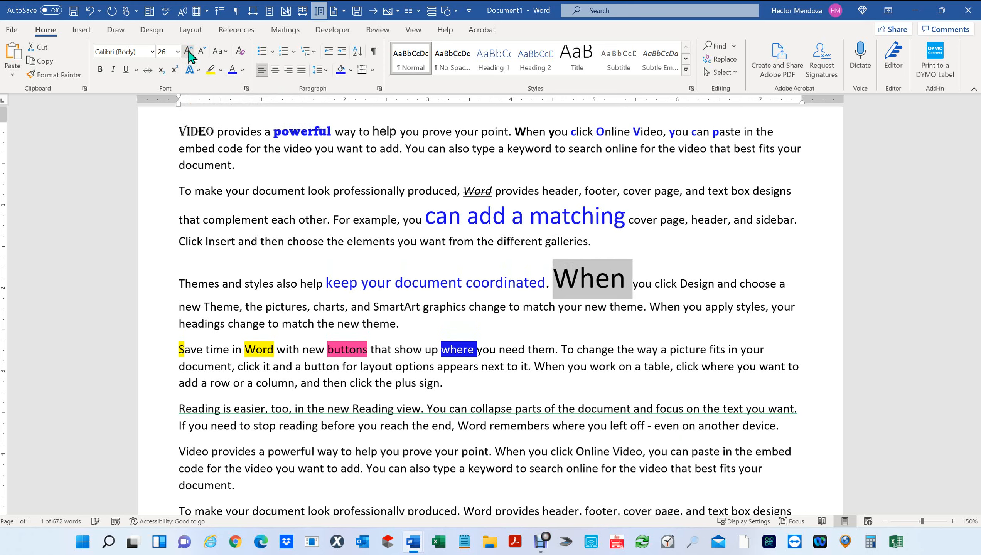
left_click(188, 51)
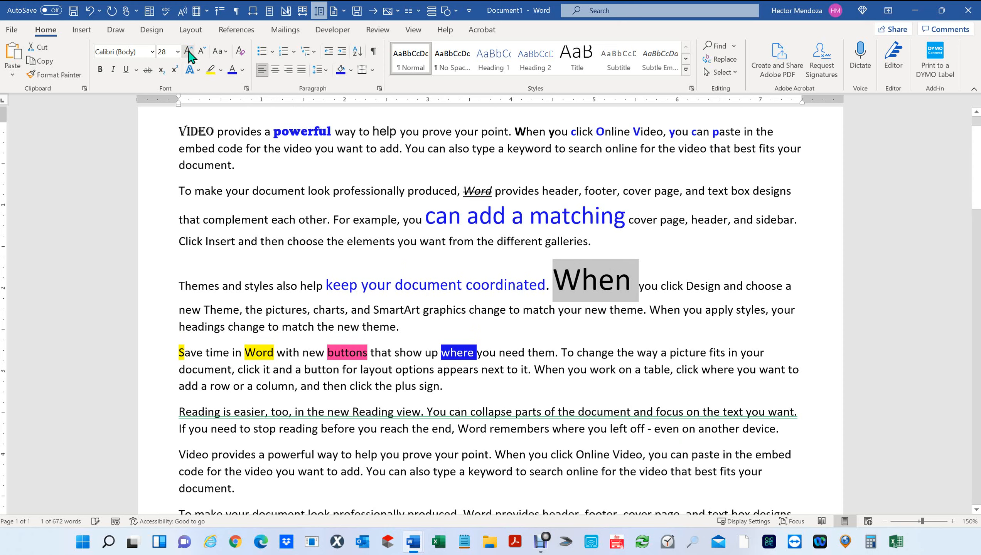
left_click(189, 51)
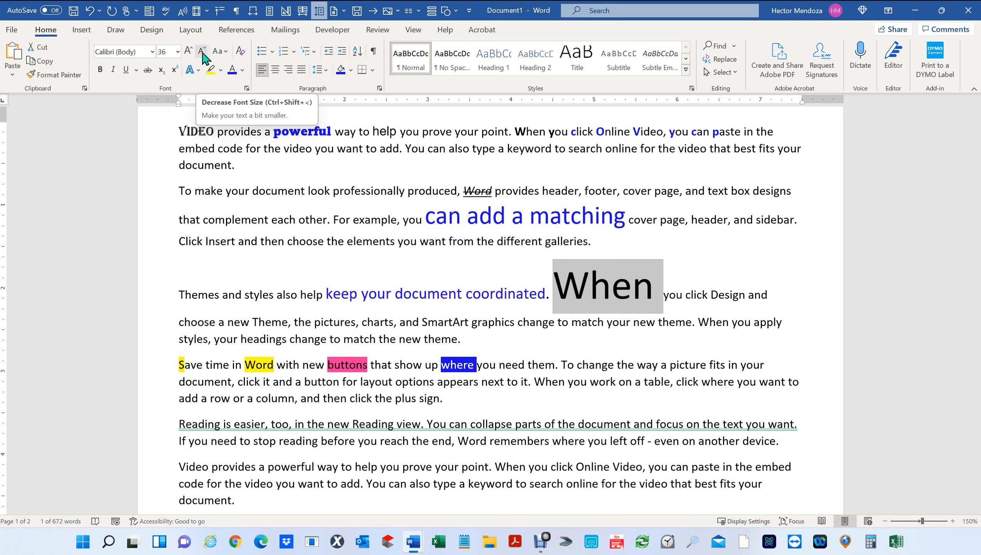
- Decrease the font size of "When" in the third paragraph step by step to 6
left_click(202, 52)
left_click(202, 52)
left_click(202, 52)
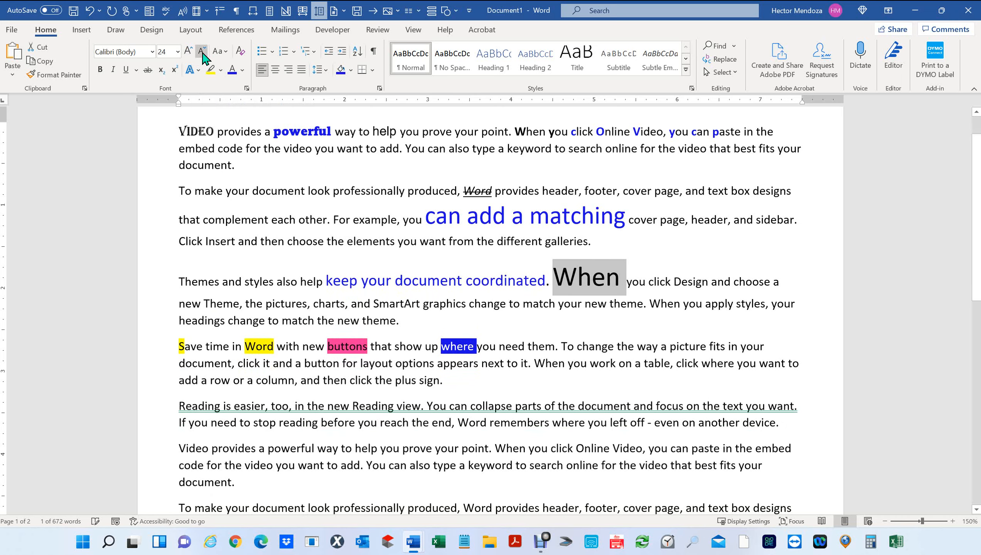
left_click(201, 52)
left_click(201, 52)
left_click(202, 52)
left_click(202, 51)
left_click(202, 52)
left_click(202, 52)
left_click(202, 52)
left_click(201, 52)
left_click(202, 52)
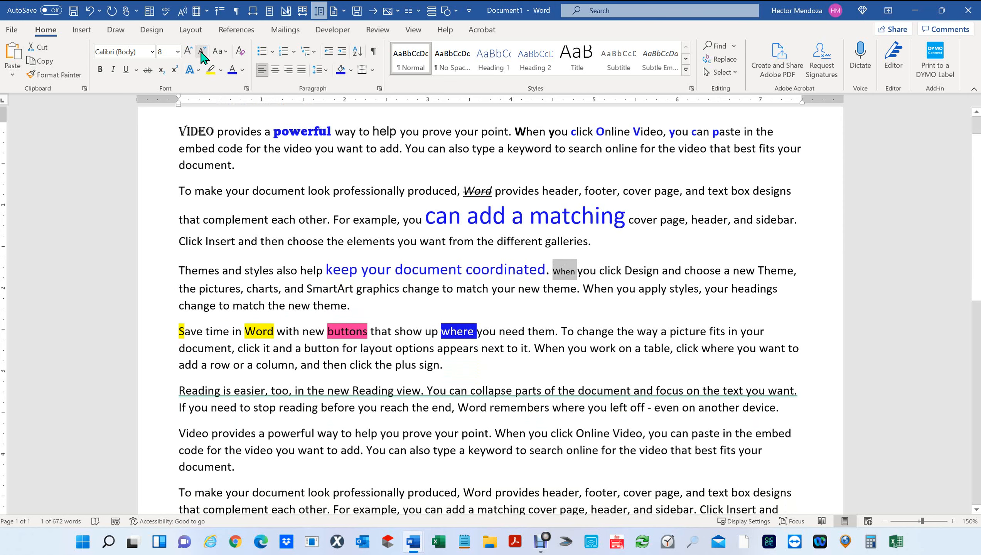
left_click(201, 51)
left_click(202, 52)
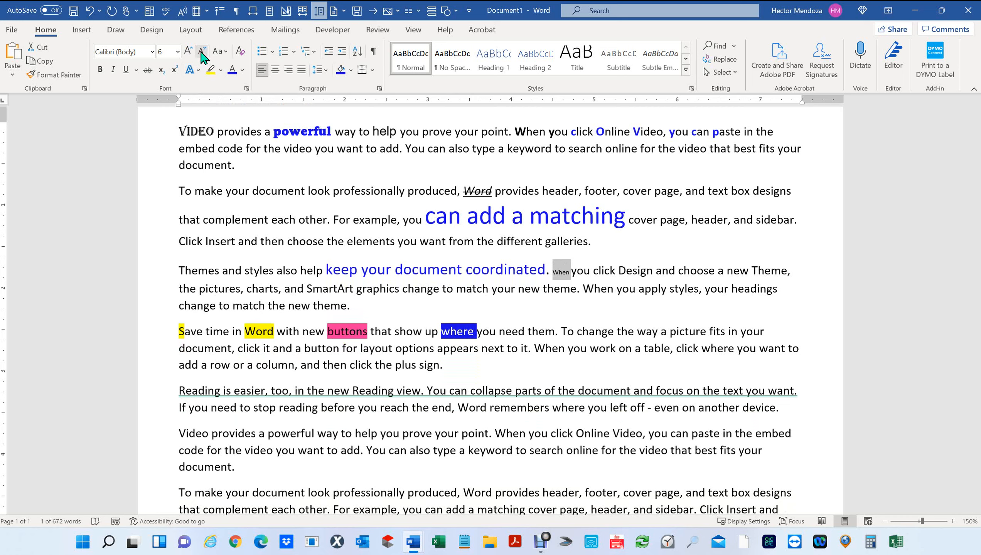
- Increase the font size of "When" in the third paragraph step by step to 20
left_click(189, 52)
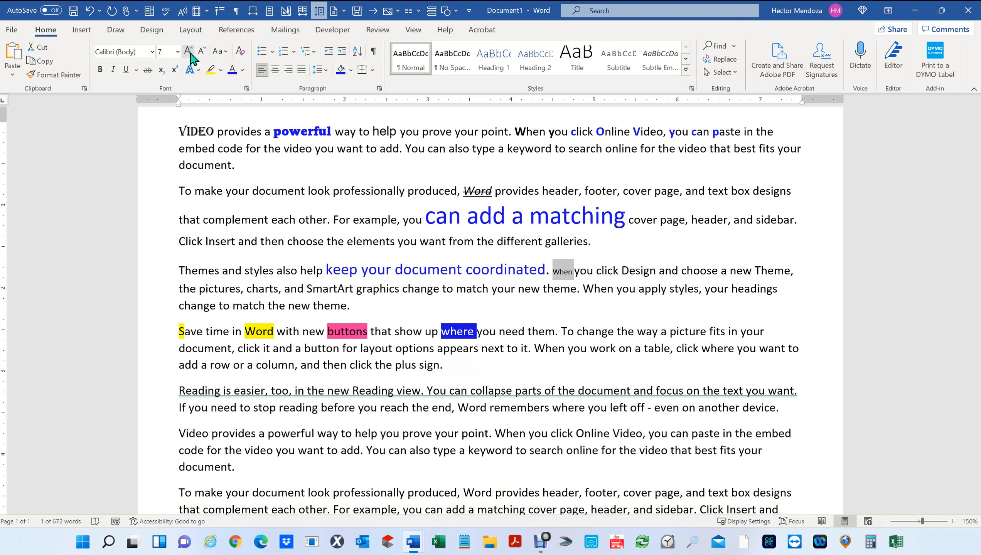
left_click(189, 52)
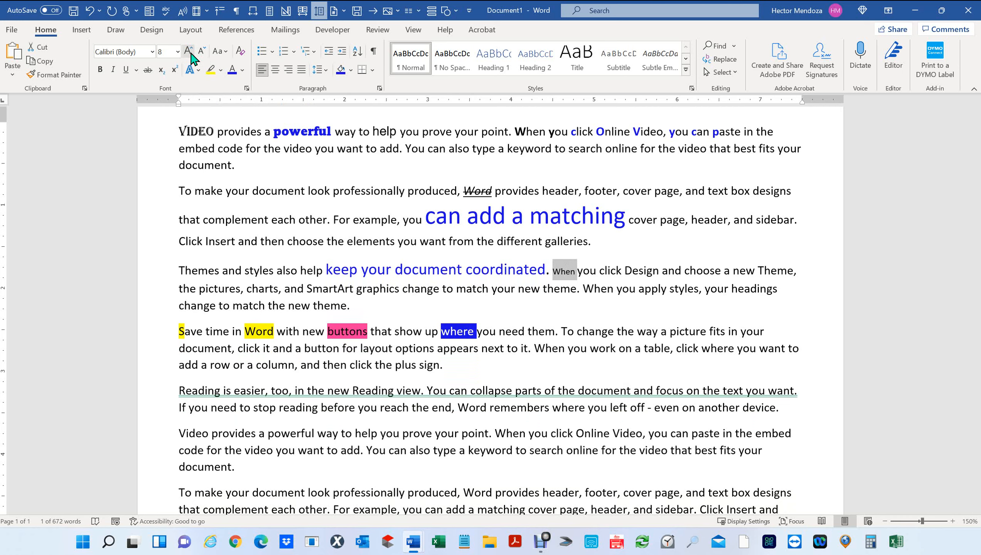
left_click(189, 52)
left_click(189, 52)
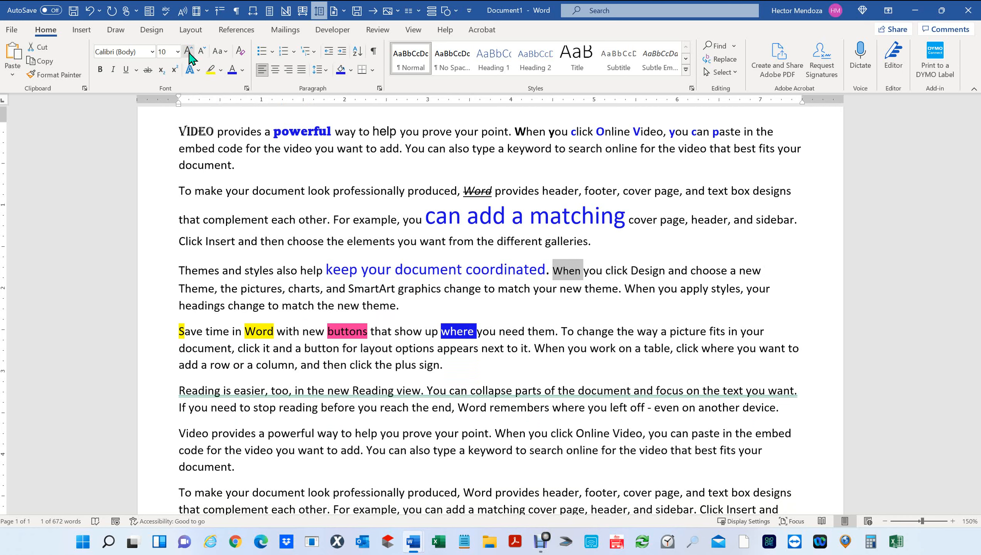
left_click(189, 52)
left_click(189, 52)
left_click(189, 52)
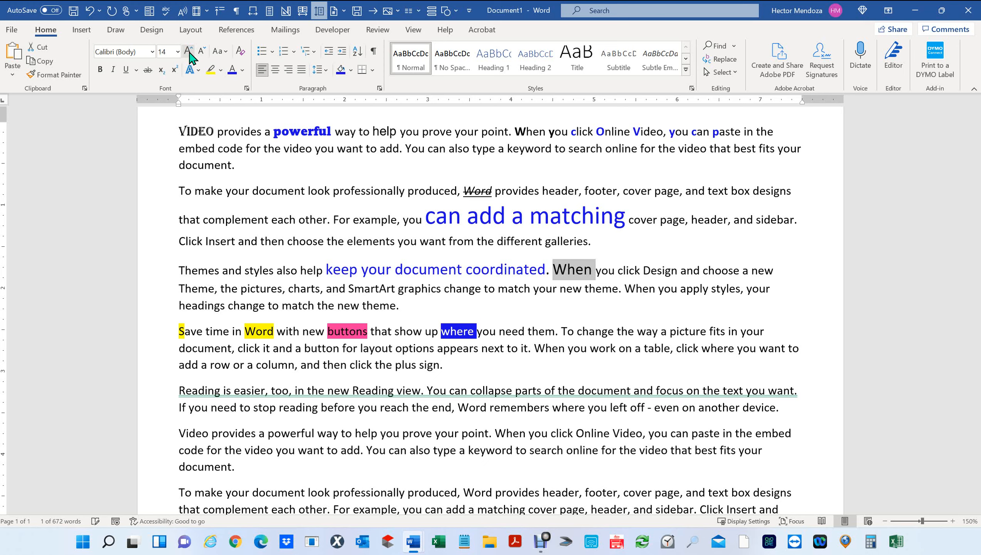
left_click(189, 52)
left_click(189, 52)
left_click(189, 51)
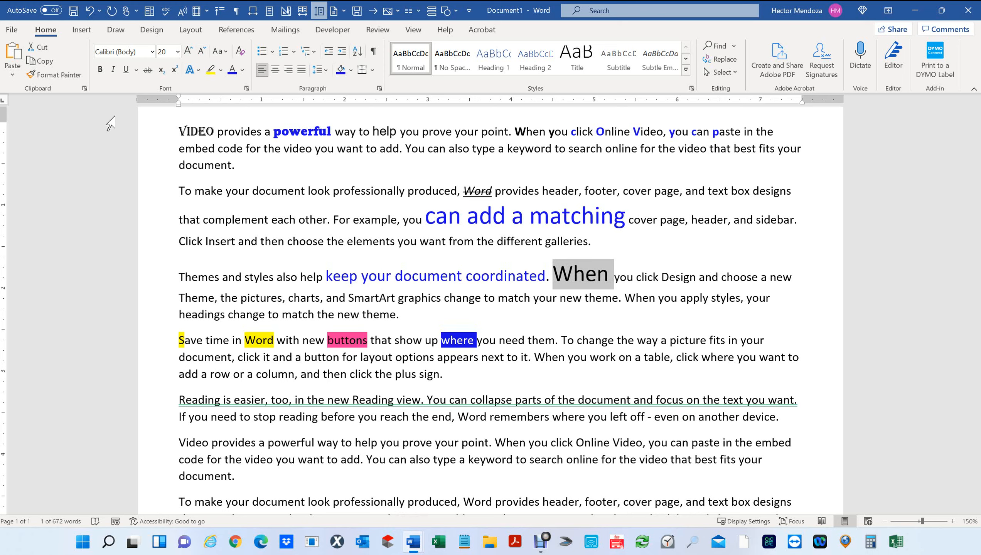
- Clear all formatting from "When" in the third paragraph
left_click(240, 52)
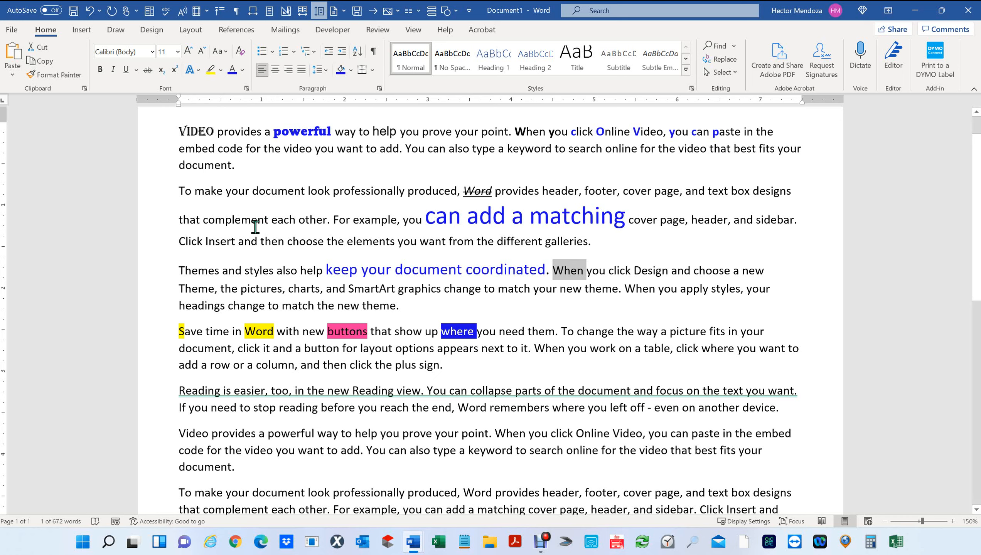
- Make "To make your document look" at the start of the second paragraph bold, italic and underlined
left_click_drag(178, 189, 332, 194)
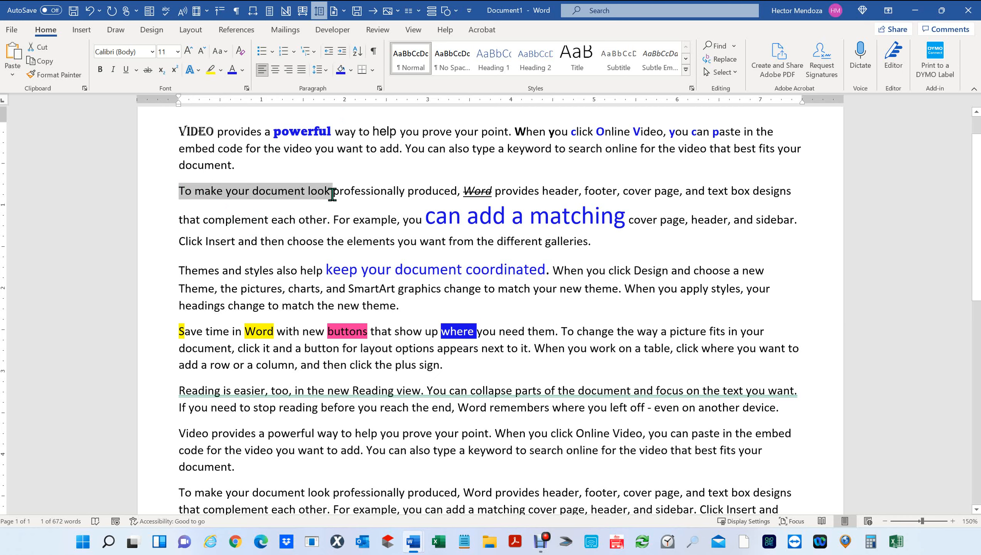
left_click_drag(333, 195, 333, 194)
key("ctrl+b")
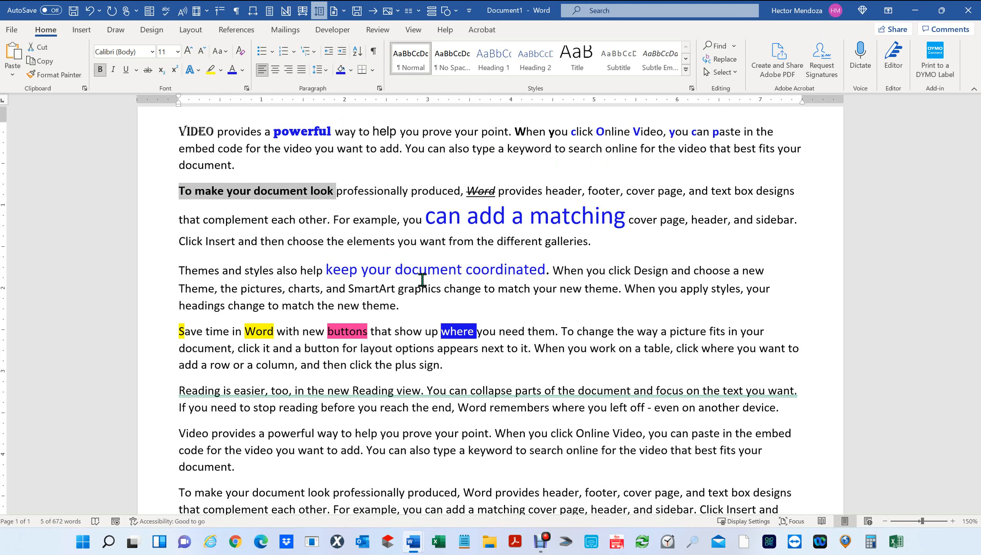
key("ctrl+i")
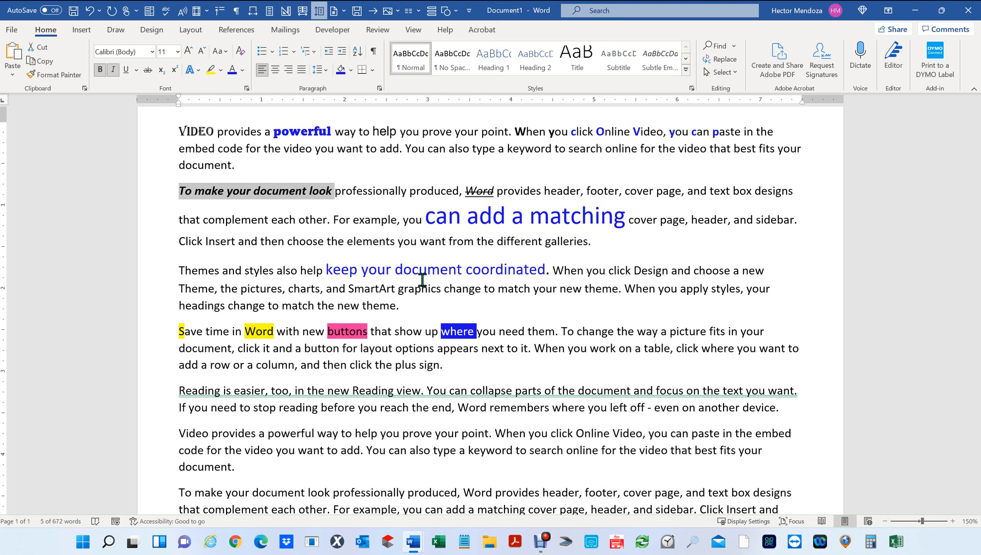
key("ctrl+u")
- Toggle bold off and on repeatedly for "To make your document look", ending with bold on
key("ctrl+b")
key("ctrl+b")
key("ctrl+b")
key("ctrl+b")
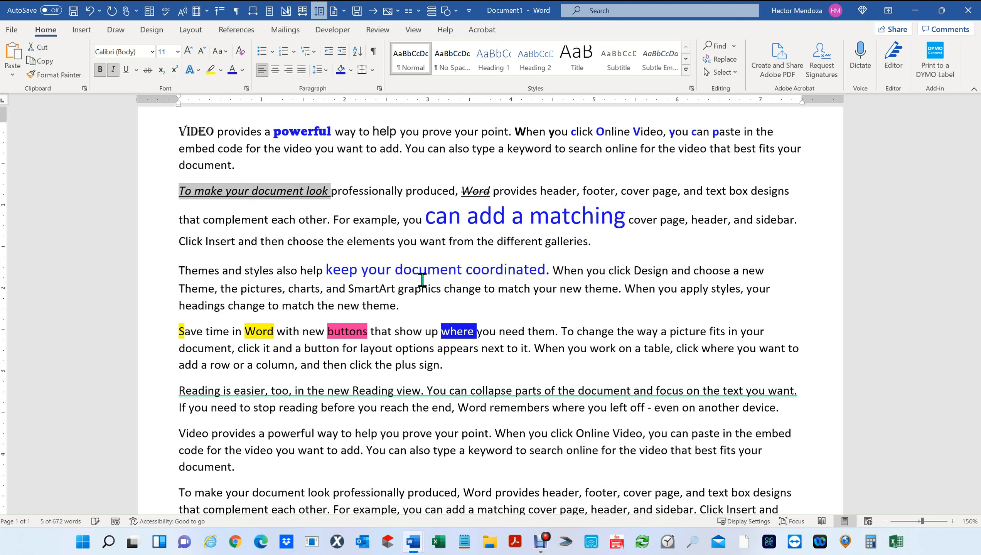
key("ctrl+b")
key("ctrl+b")
key("ctrl+b")
key("ctrl+b")
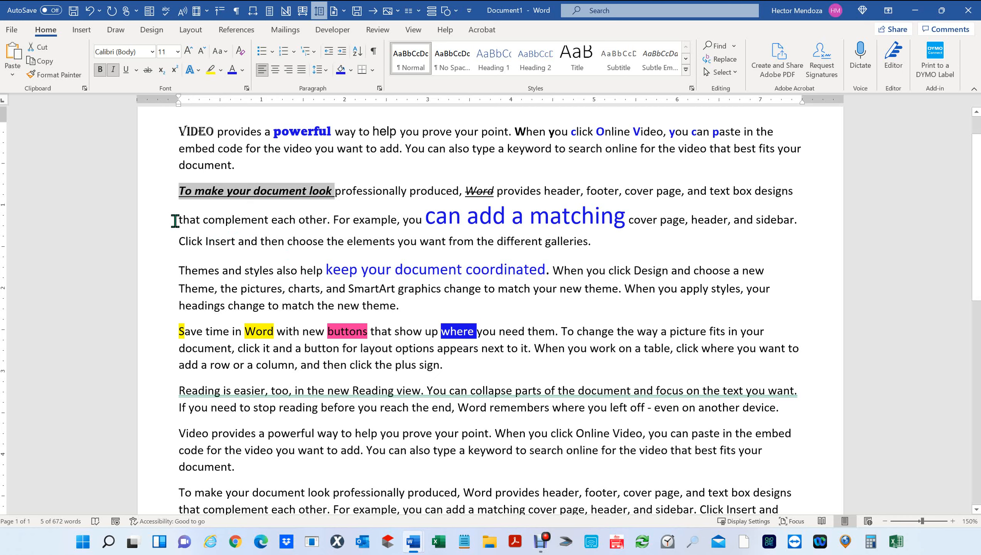
- Select "that complement each other" in the second paragraph and step its font size to 14, down to 12 and up to 14 again
left_click_drag(179, 220, 328, 220)
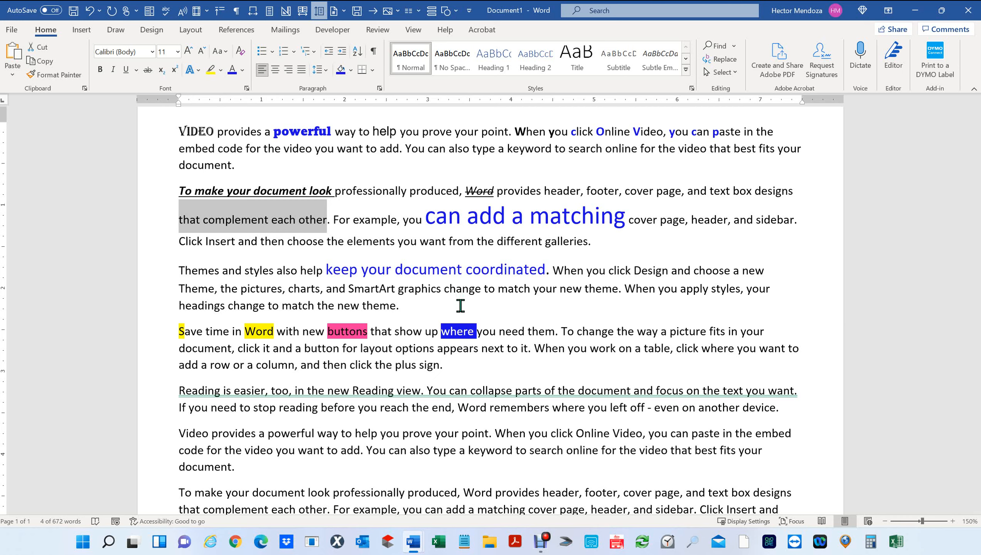
key("ctrl+bracketright")
key("ctrl+shift+period")
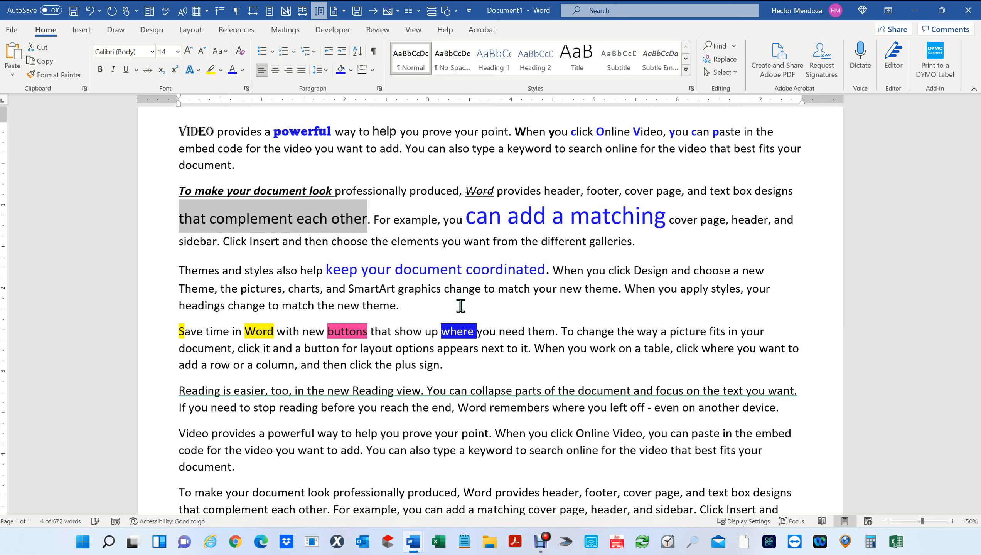
key("ctrl+bracketleft")
key("ctrl+bracketleft")
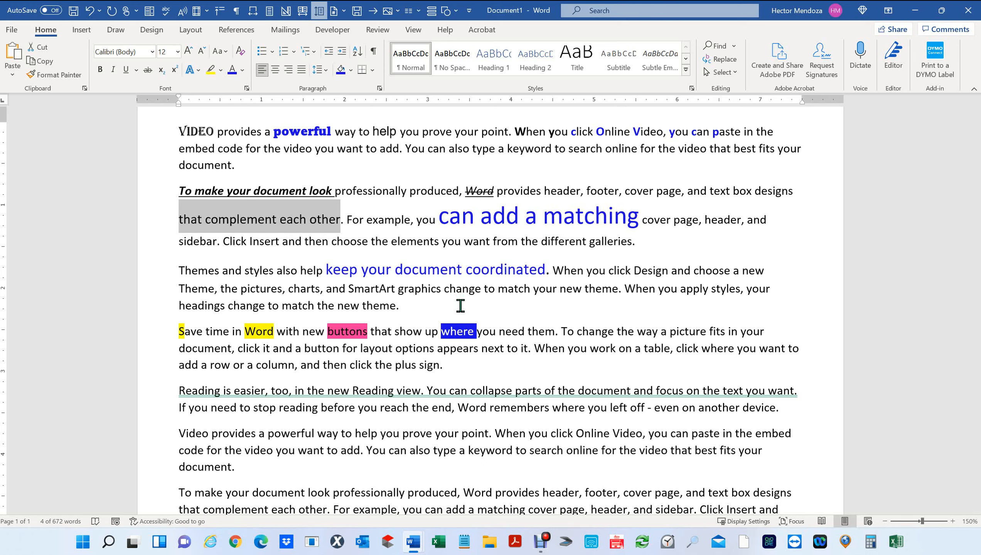
key("ctrl+shift+period")
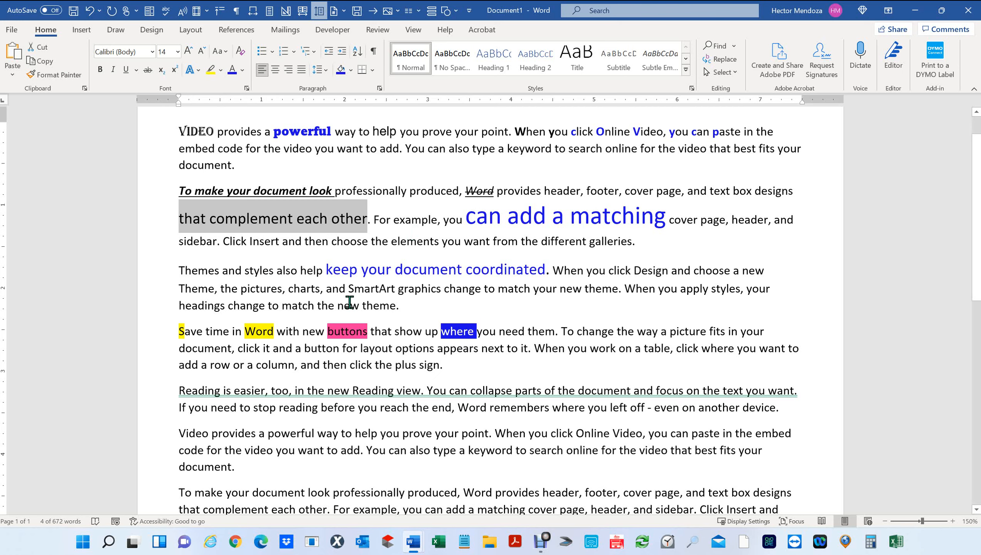
- Increase the font size of "that complement each other" to 18 and bring it back down to 14
key("ctrl+shift+period")
key("ctrl+shift+period")
key("ctrl+shift+period")
key("ctrl+shift+comma")
key("ctrl+shift+comma")
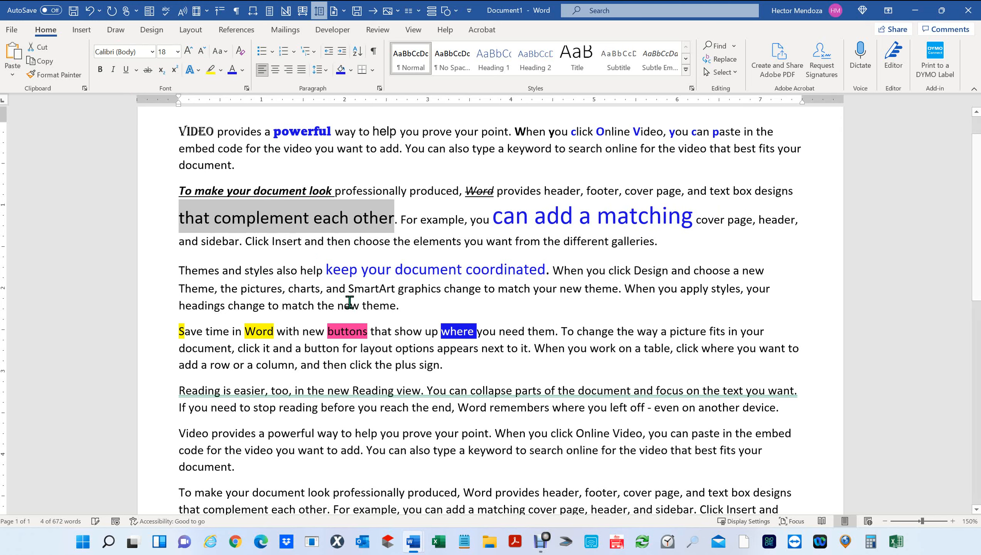
key("ctrl+shift+comma")
key("ctrl+shift+comma")
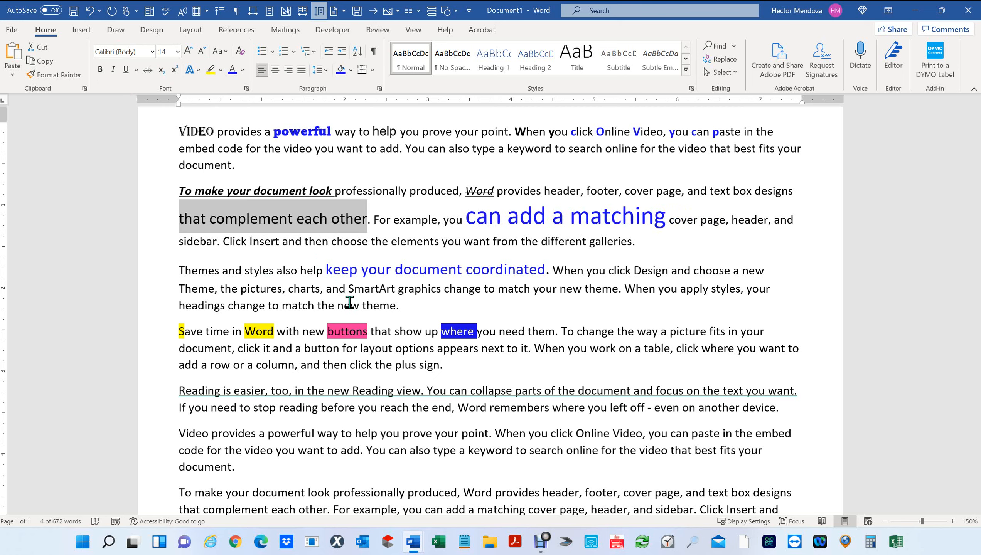
- Decrease the font size of "that complement each other" one point at a time to 6
key("ctrl+bracketleft")
key("ctrl+bracketleft")
key("ctrl+bracketleft")
key("ctrl+bracketleft")
key("ctrl+bracketleft")
key("ctrl+bracketleft")
key("ctrl+bracketleft")
key("ctrl+bracketleft")
key("ctrl+bracketleft")
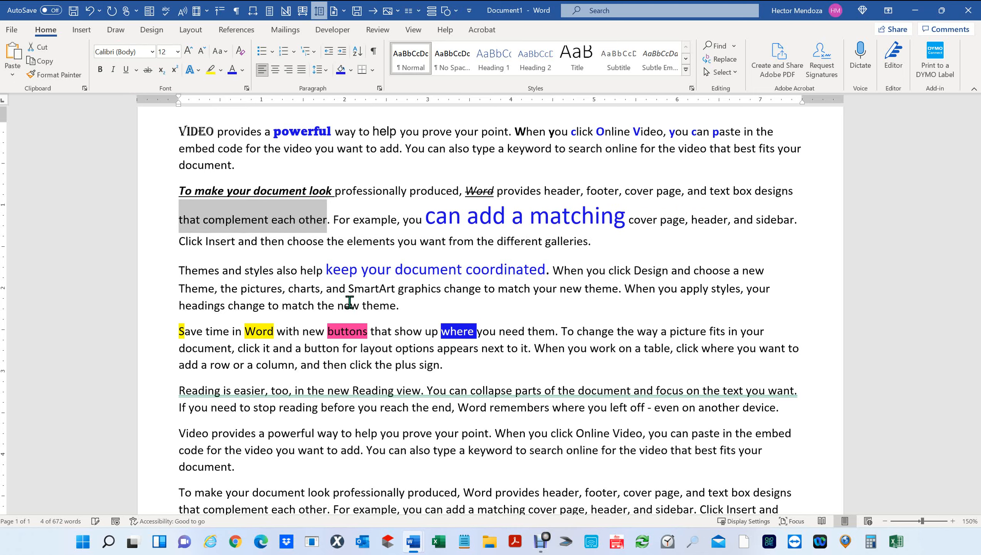
- Increase the font size of "that complement each other" one point at a time to 16
key("ctrl+bracketright")
key("ctrl+bracketright")
key("ctrl+bracketright")
key("ctrl+bracketright")
key("ctrl+bracketright")
key("ctrl+bracketright")
key("ctrl+bracketright")
key("ctrl+bracketright")
key("ctrl+bracketright")
key("ctrl+bracketright")
key("ctrl+bracketright")
key("ctrl+bracketright")
key("ctrl+bracketright")
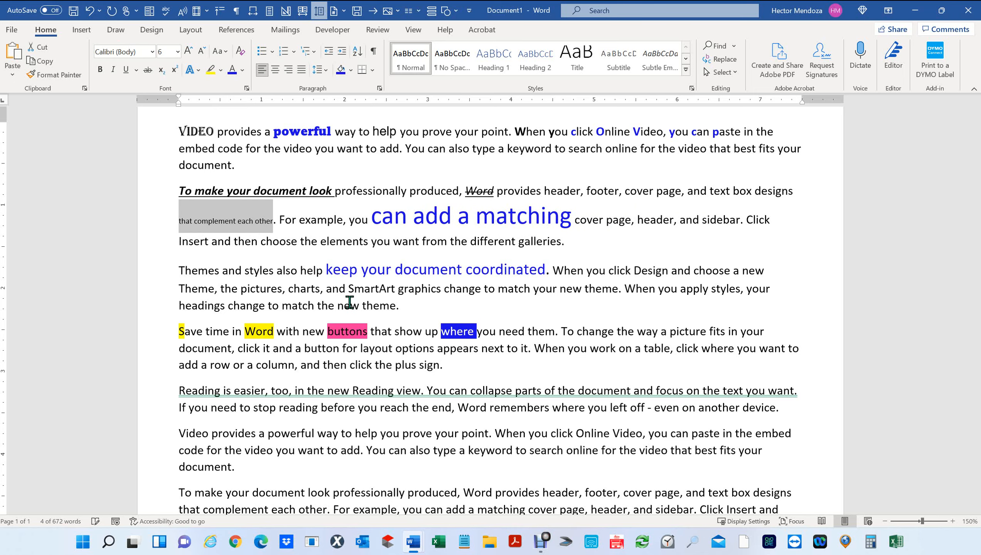
- Decrease the font size of "that complement each other" to 12 and undo the stray character entered over the selection
key("ctrl+bracketleft")
key("ctrl+bracketleft")
key("ctrl+bracketleft")
key("ctrl+bracketleft")
key("ctrl+bracketleft")
key("ctrl+bracketleft")
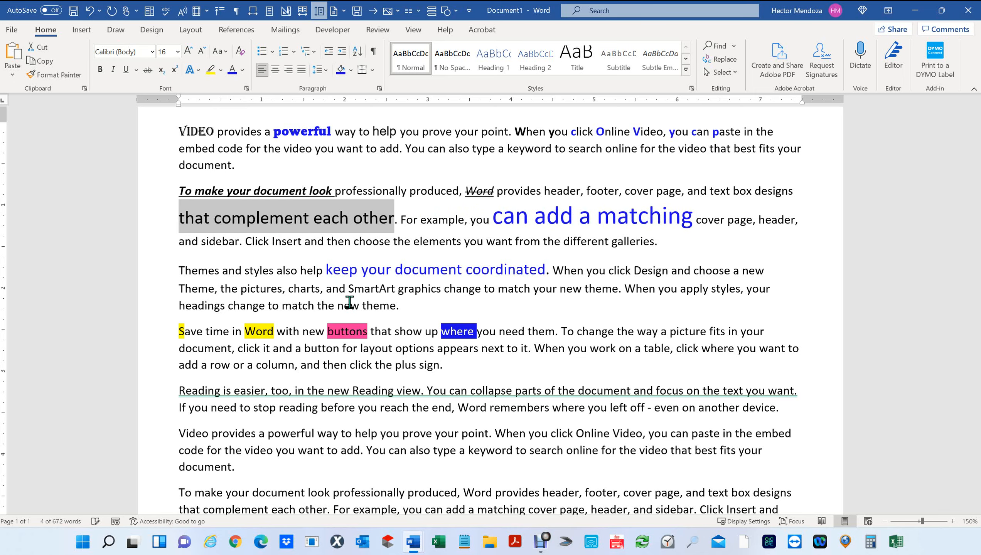
type(">")
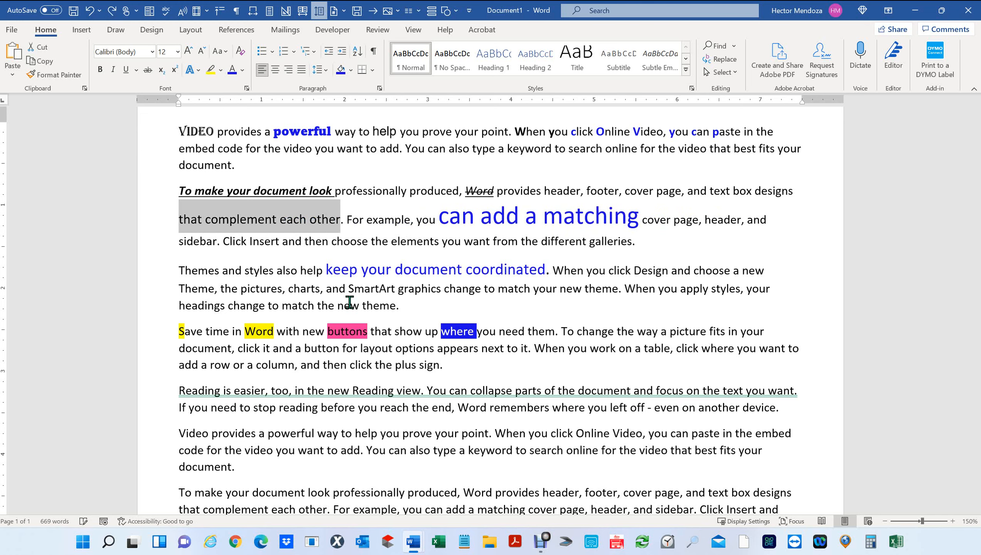
key("ctrl+z")
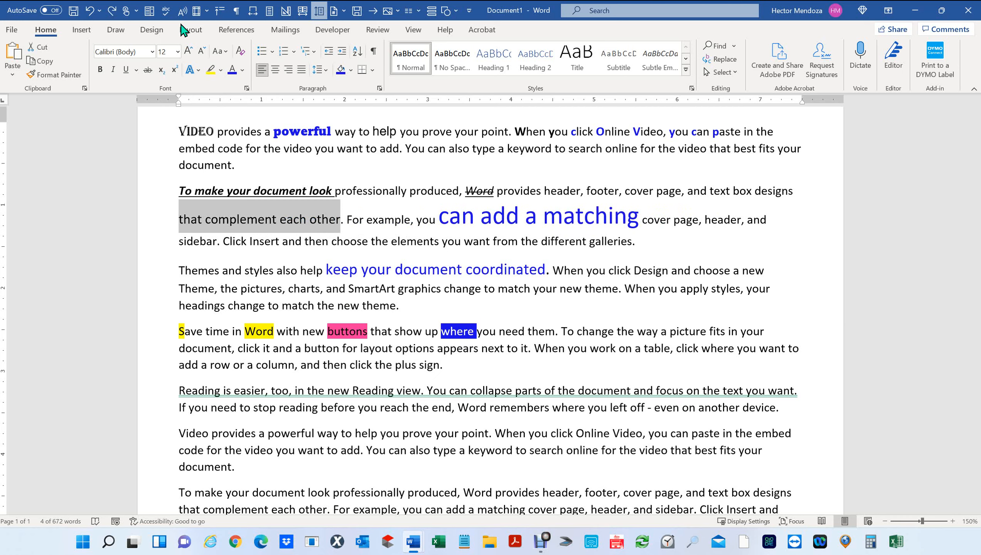
- Apply the Superscript effect to "that complement each other" in the second paragraph through the Font dialog
left_click(246, 88)
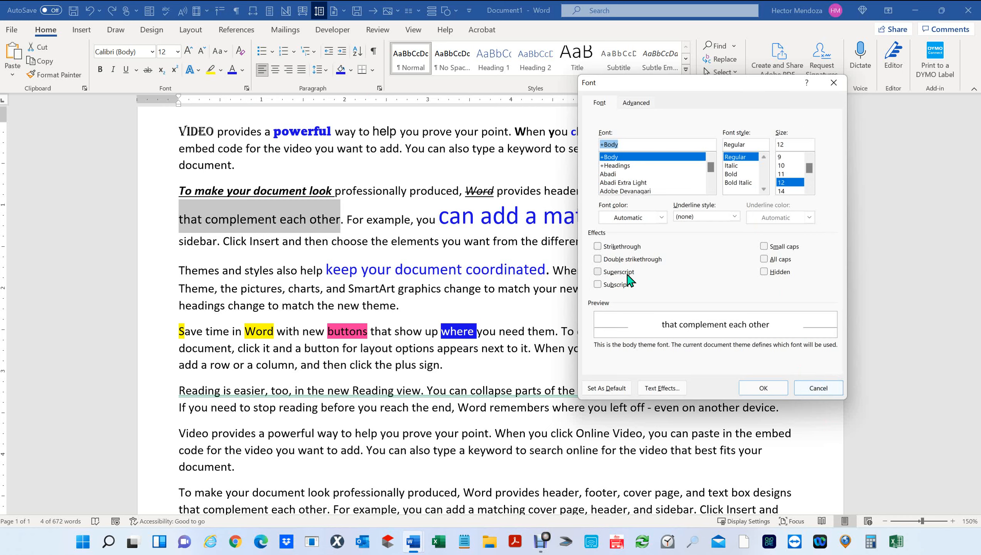
left_click(598, 272)
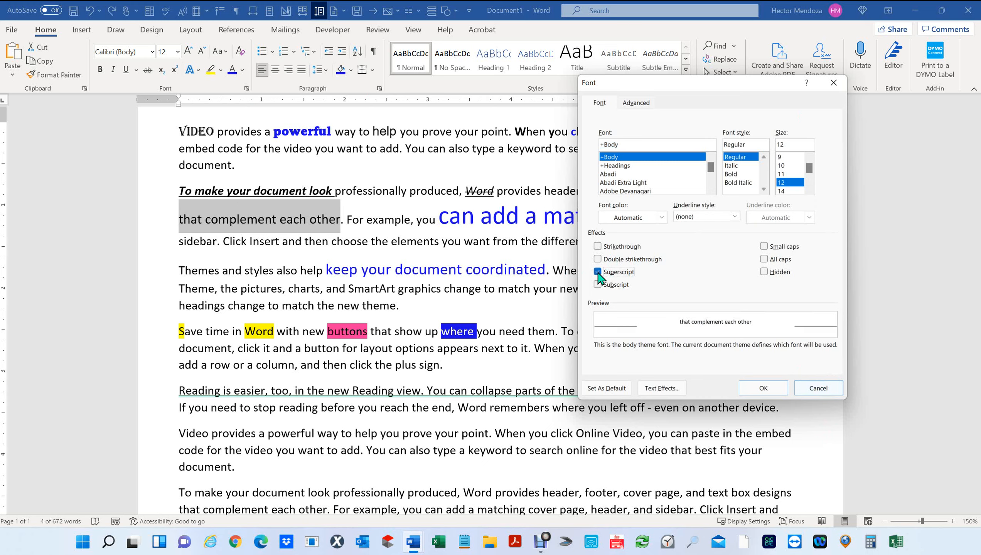
left_click(764, 389)
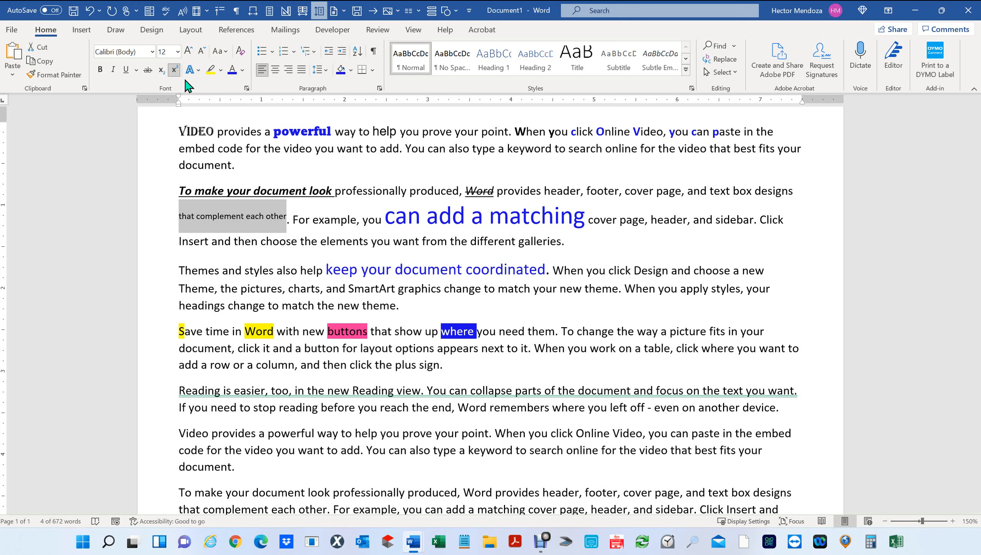
- Switch "that complement each other" from Superscript to Subscript and give the second paragraph a hanging indent
key("ctrl+d")
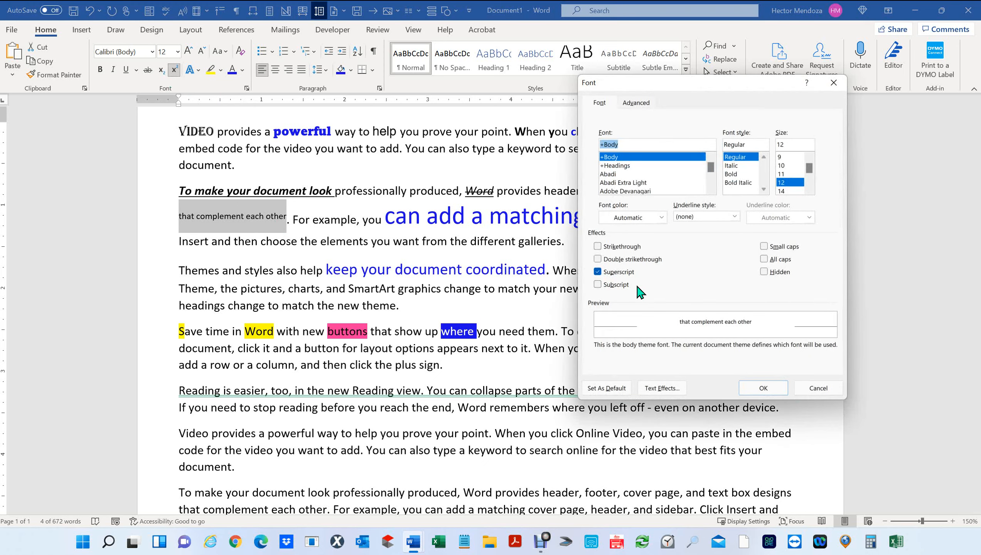
left_click(601, 273)
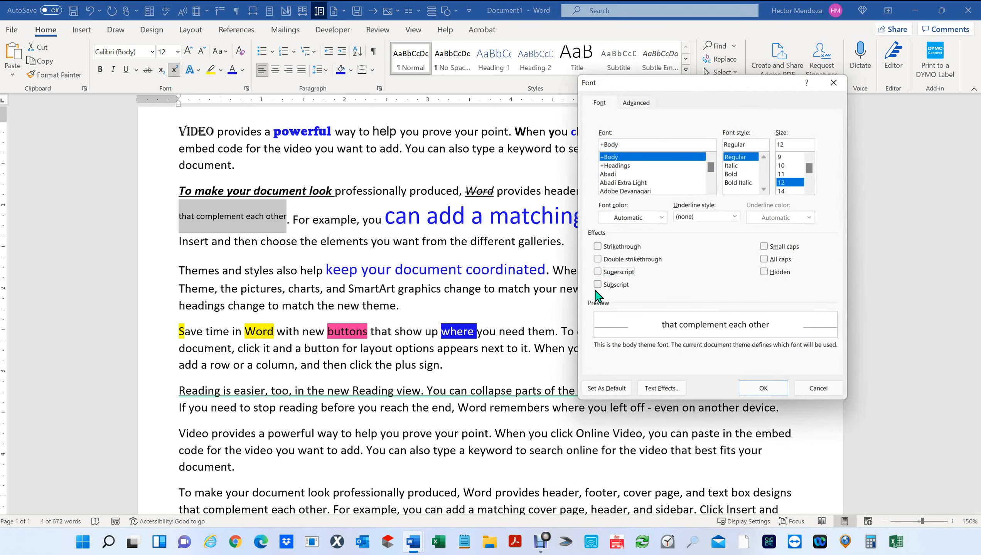
left_click(600, 285)
left_click(764, 388)
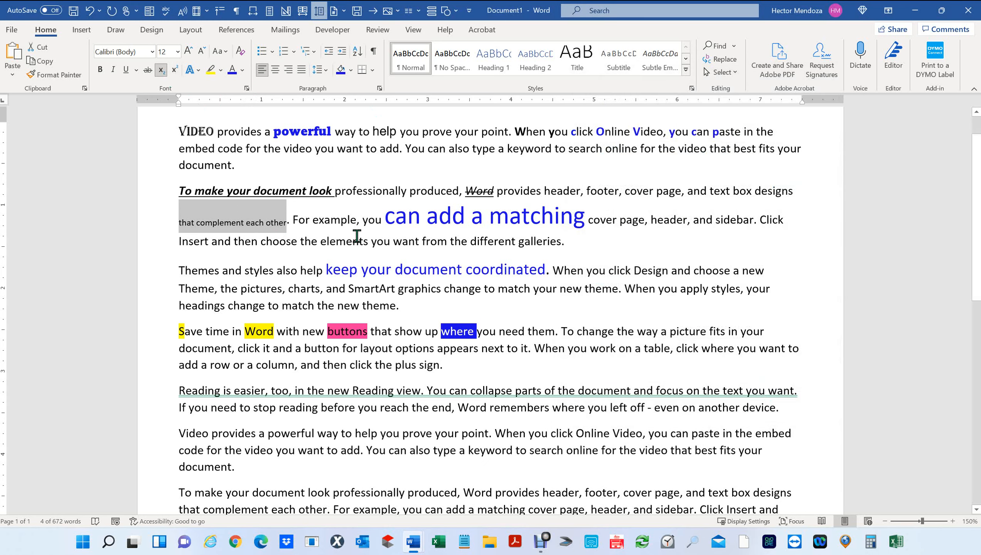
key("ctrl+t")
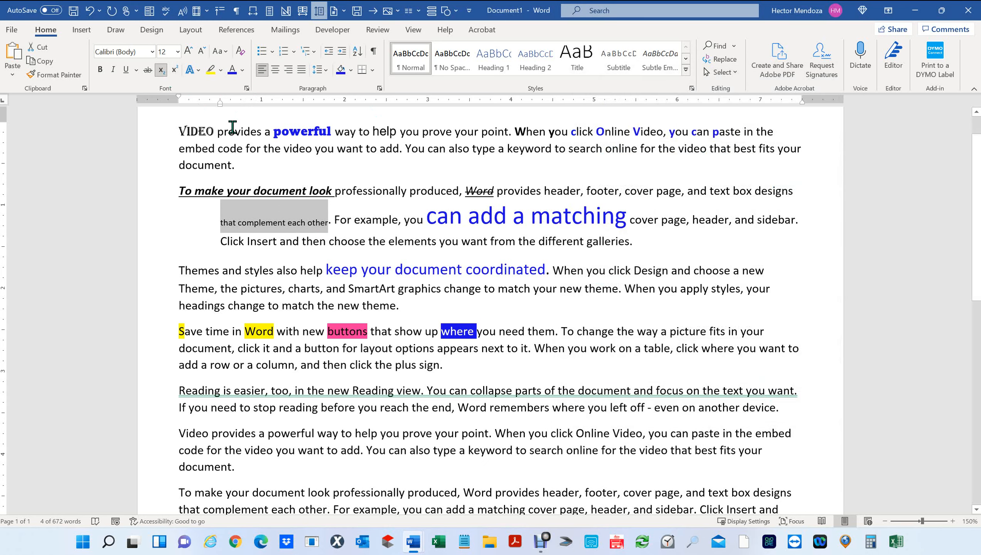
left_click(247, 89)
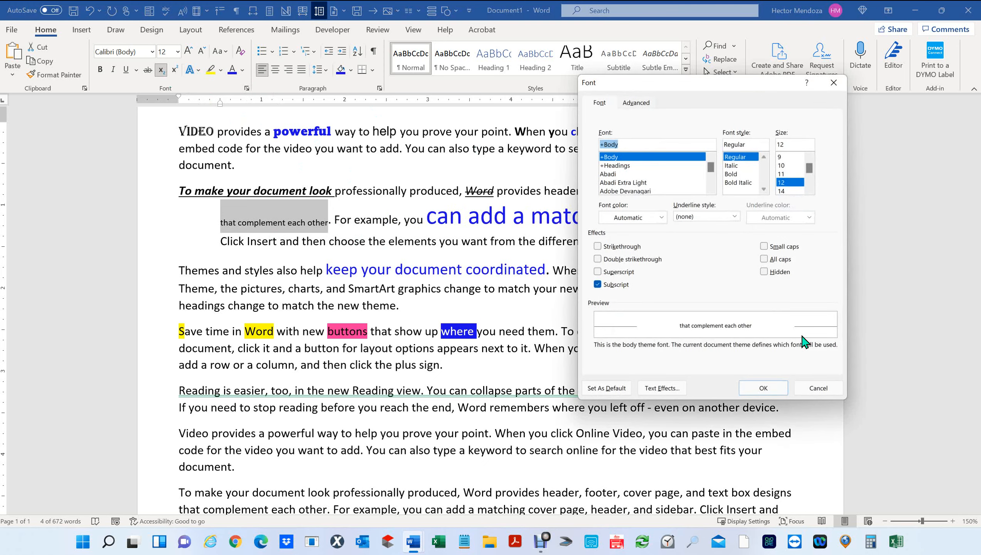
left_click(598, 284)
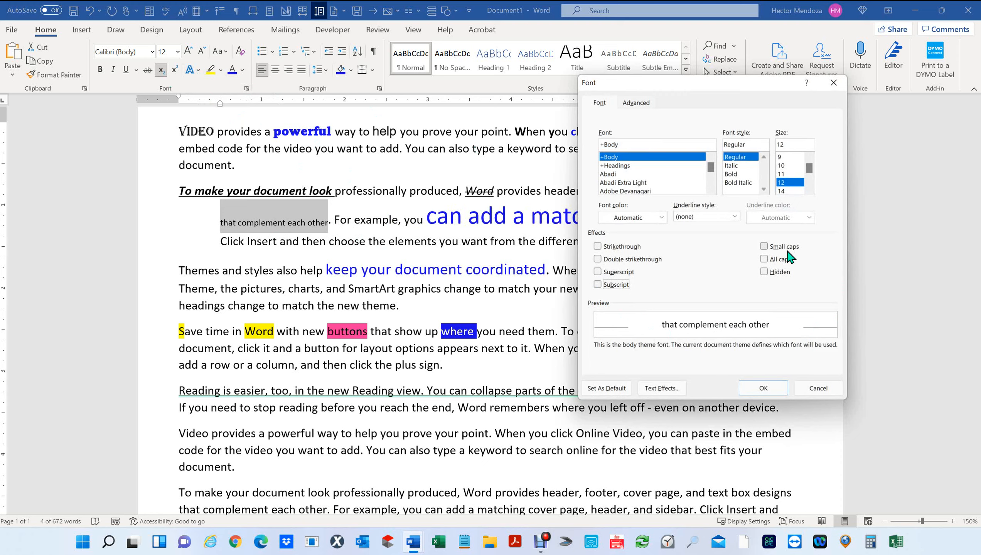
left_click(818, 388)
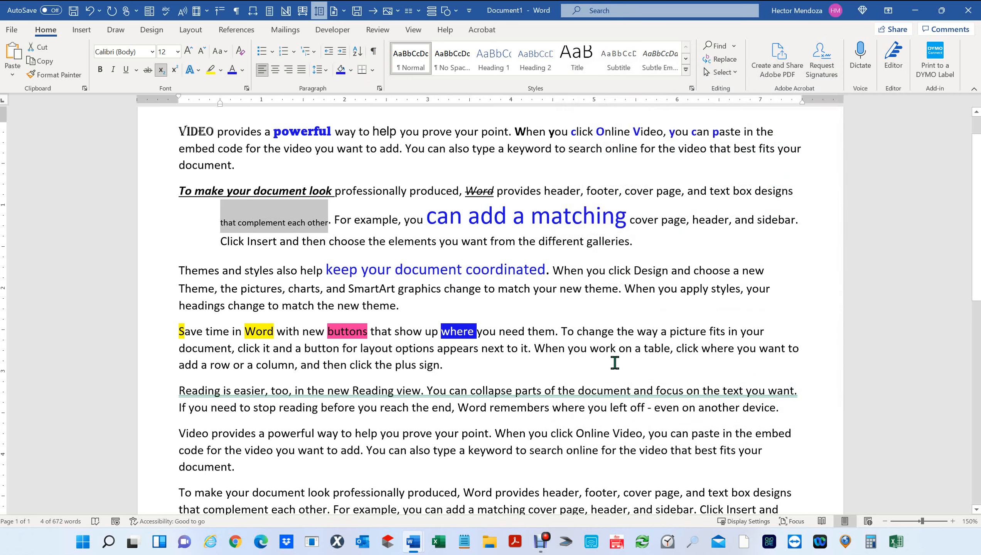
- Apply the Small caps effect to "When" in the third paragraph through the Font dialog
left_click_drag(552, 269, 583, 269)
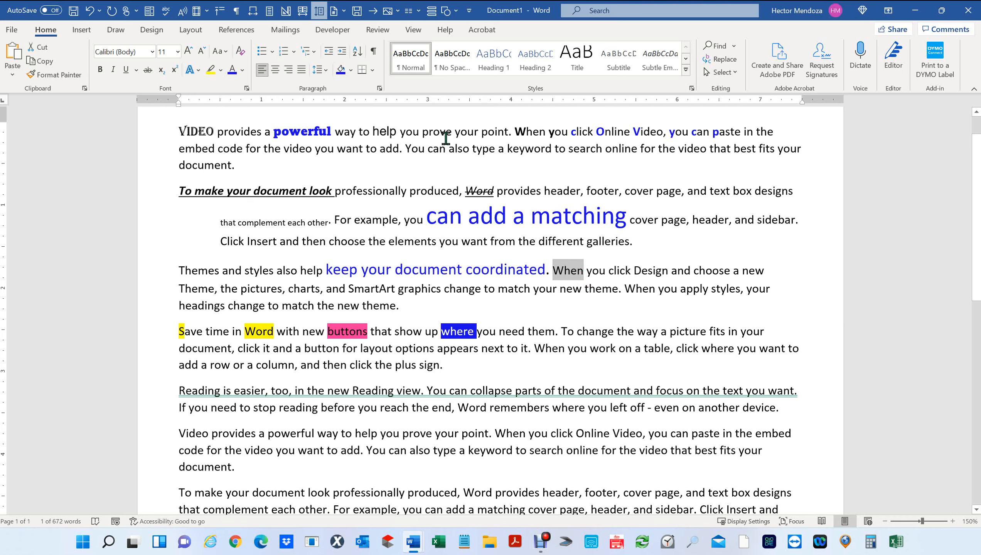
left_click(247, 88)
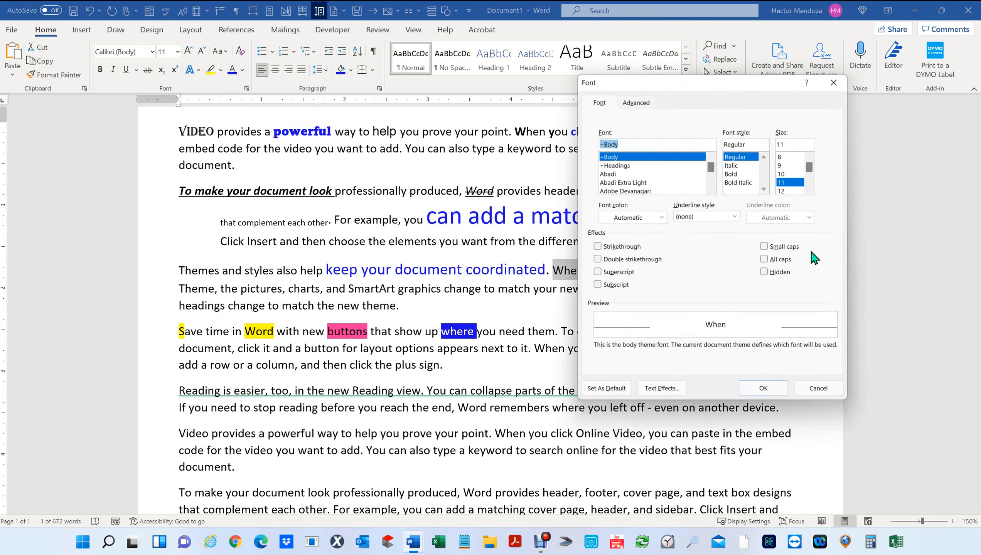
left_click(765, 247)
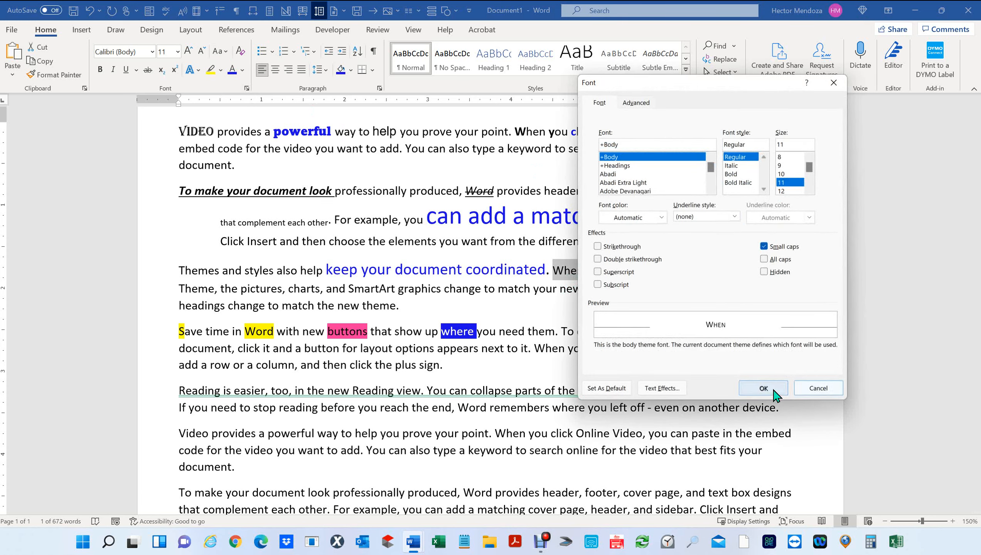
left_click(772, 389)
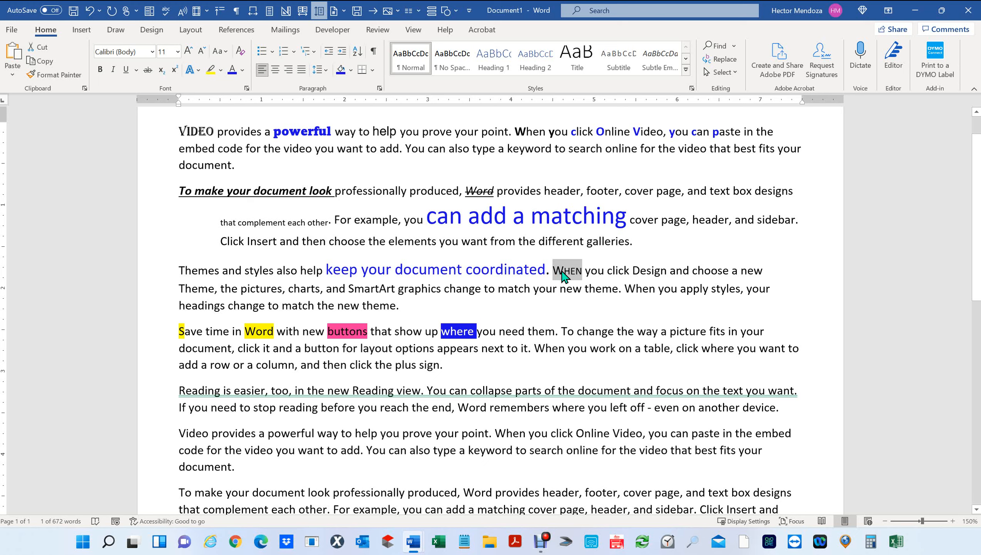
left_click(582, 288)
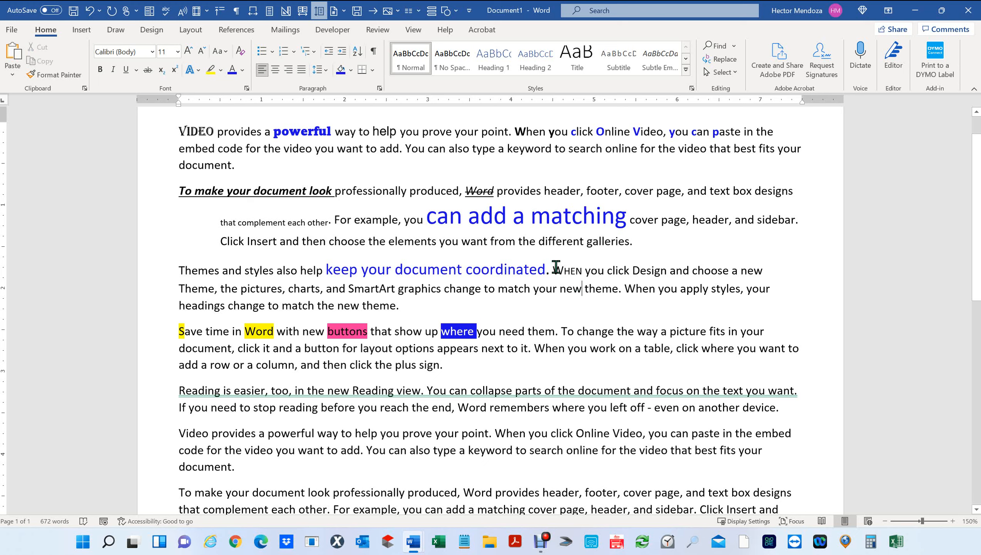
- Highlight the small-caps "When" in the third paragraph in yellow
left_click_drag(553, 270, 584, 269)
left_click(210, 70)
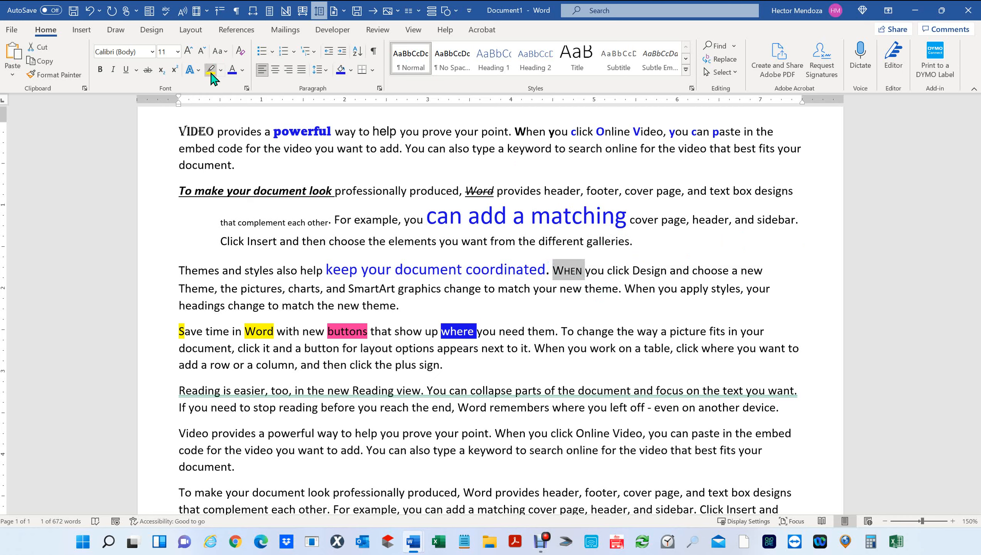
left_click(632, 349)
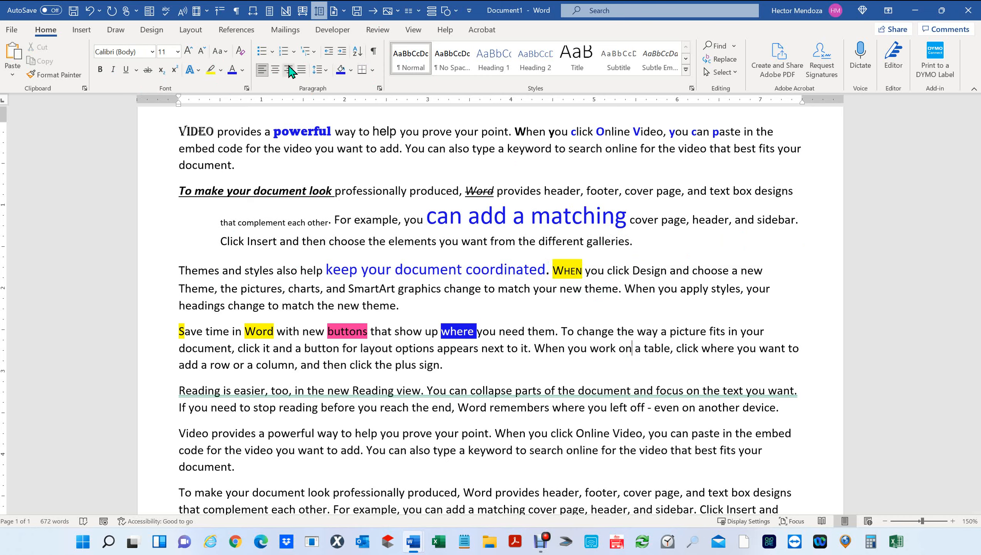
- Apply justified, right and centered alignment in turn to the sixth paragraph, starting "Video provides a powerful way"
scroll(291, 72, "down", 2)
scroll(291, 72, "up", 2)
scroll(445, 410, "down", 3)
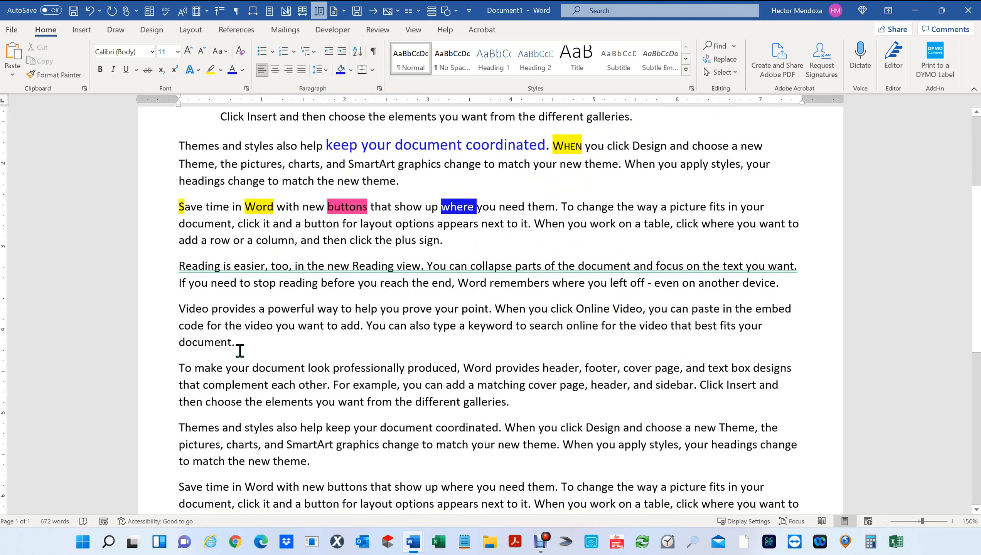
double_click(137, 307)
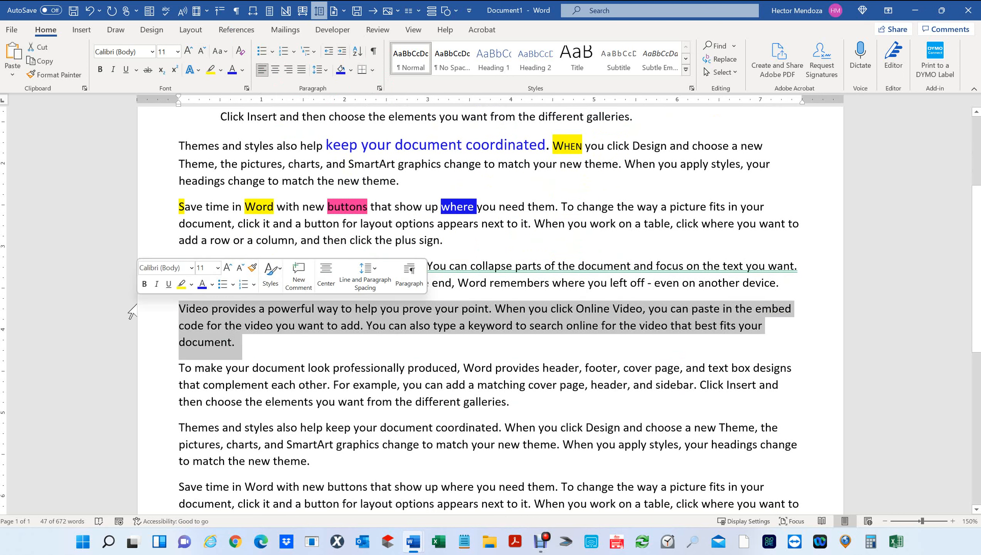
key("ctrl+j")
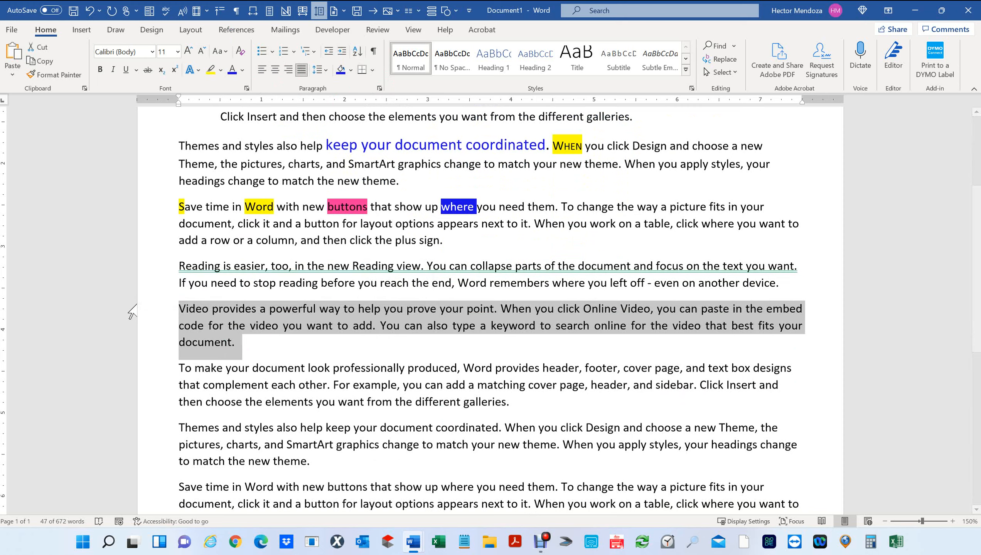
key("ctrl+r")
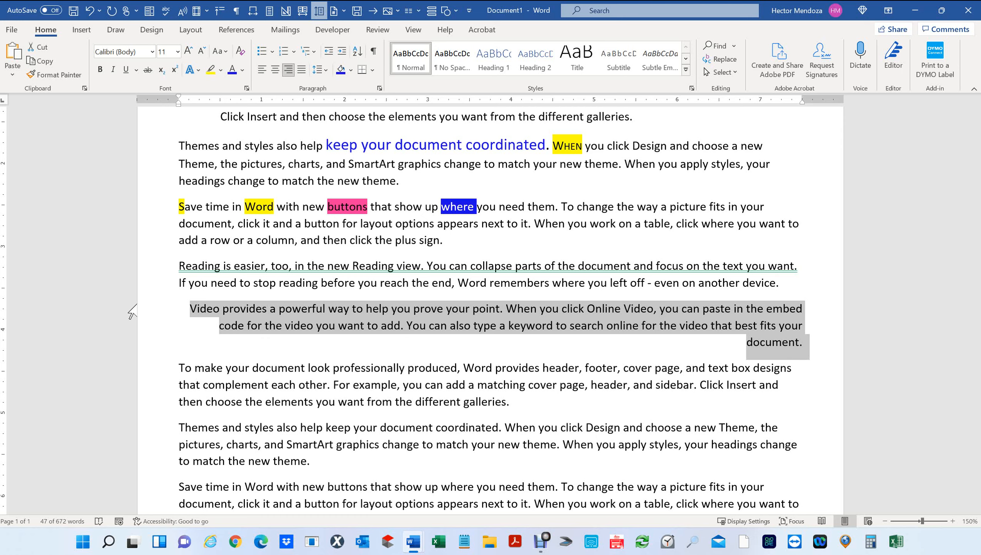
key("ctrl+e")
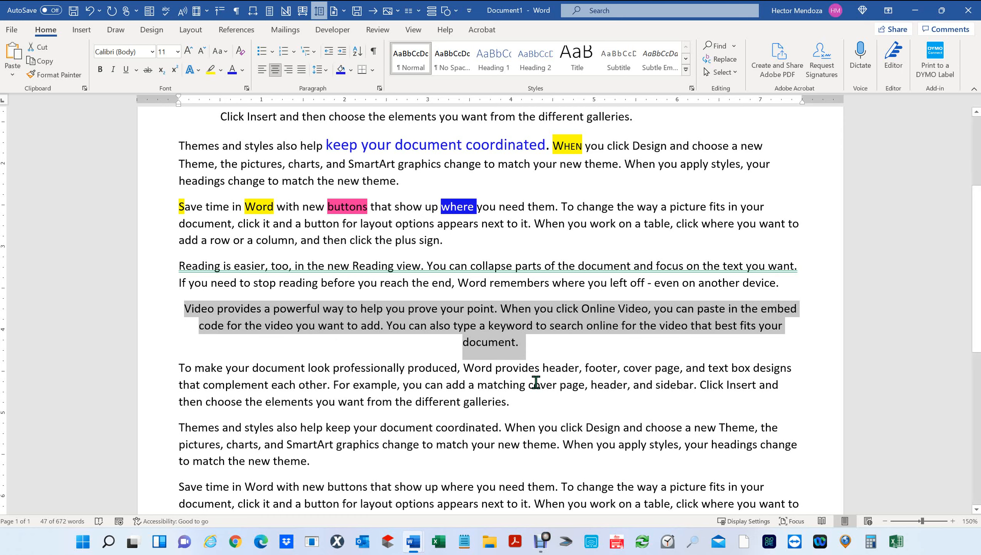
scroll(536, 383, "up", 4)
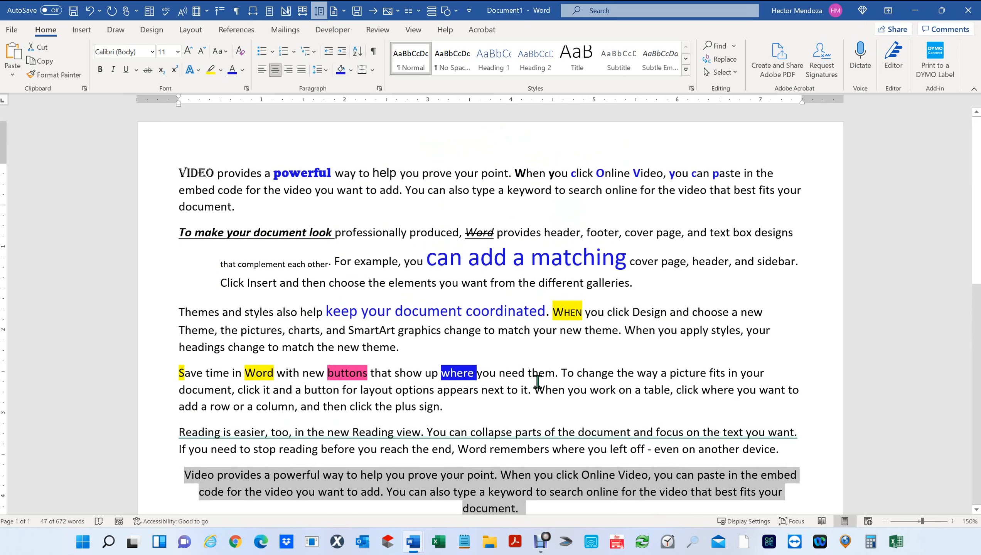